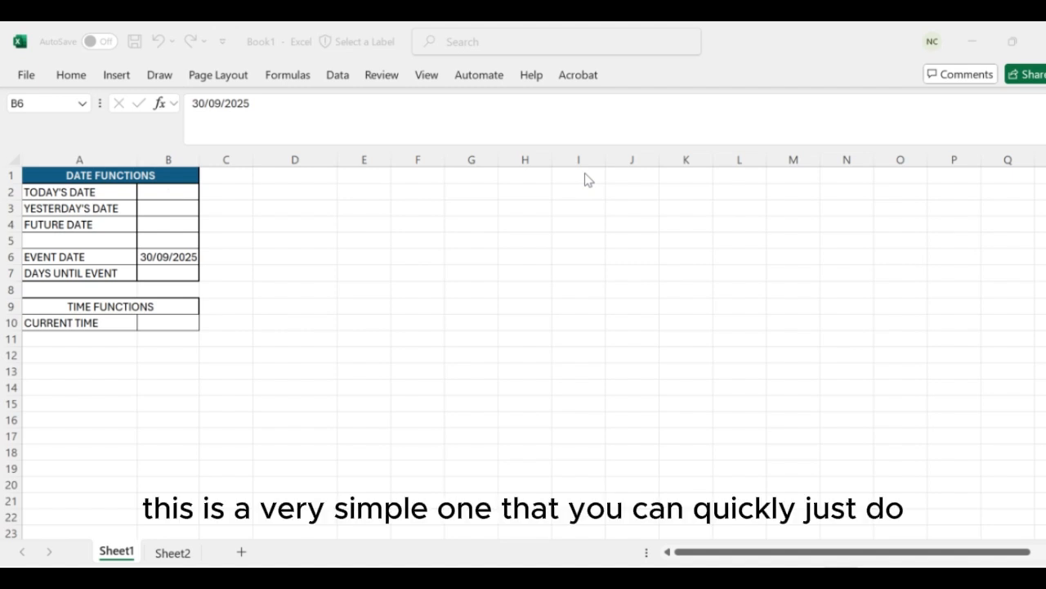
Enter the formula =TODAY() in cell B2 for today's date
click(139, 191)
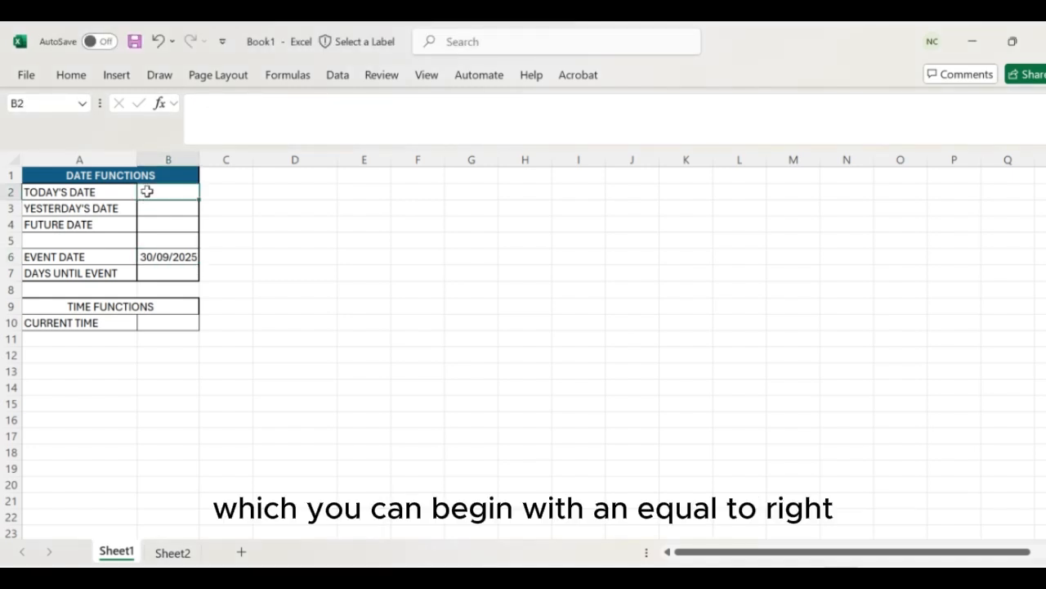
text(=)
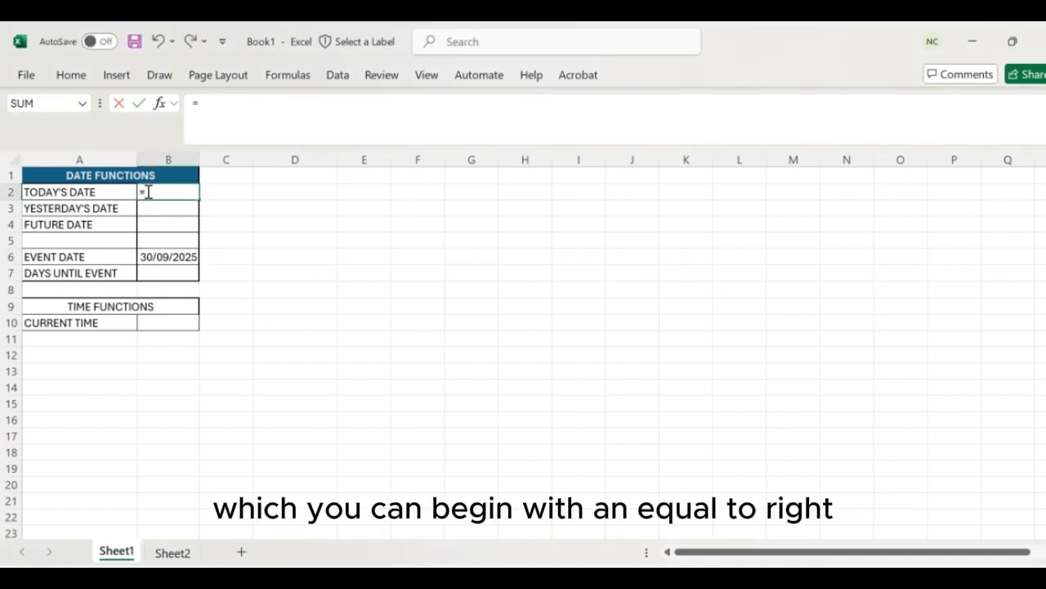
text(TODAY)
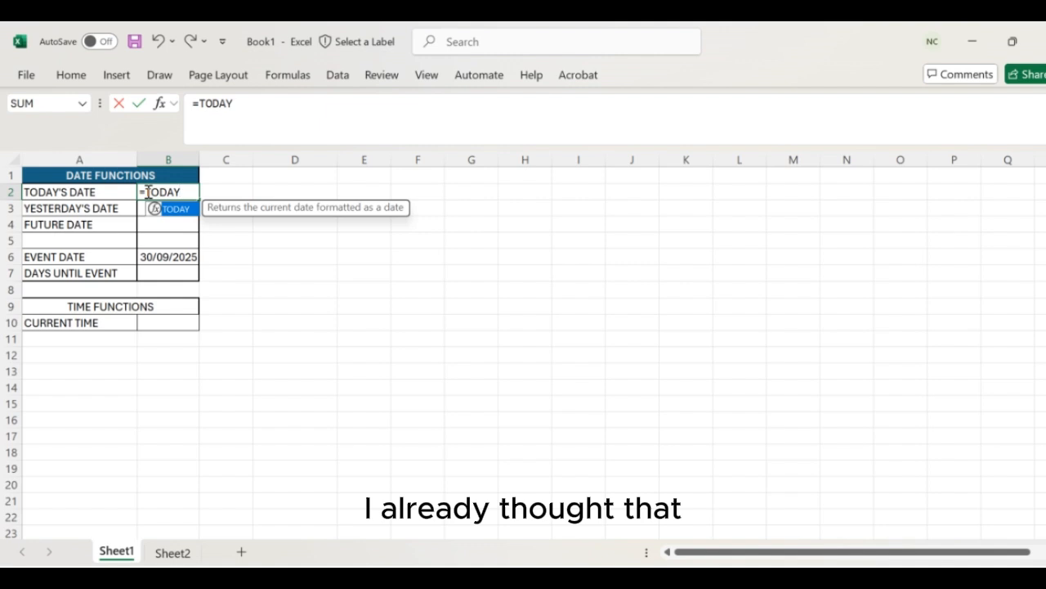
text(()
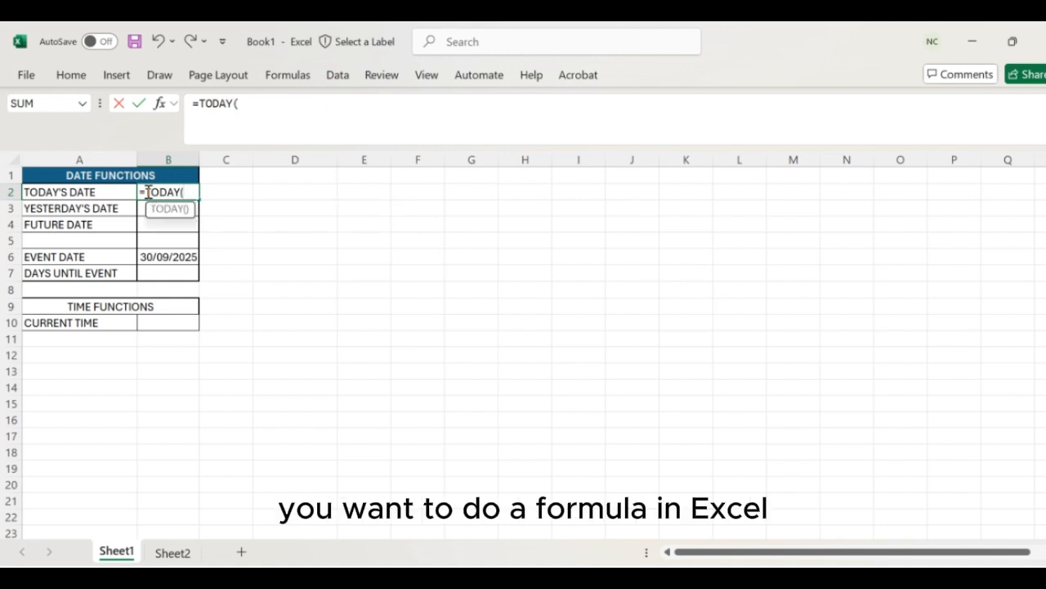
text())
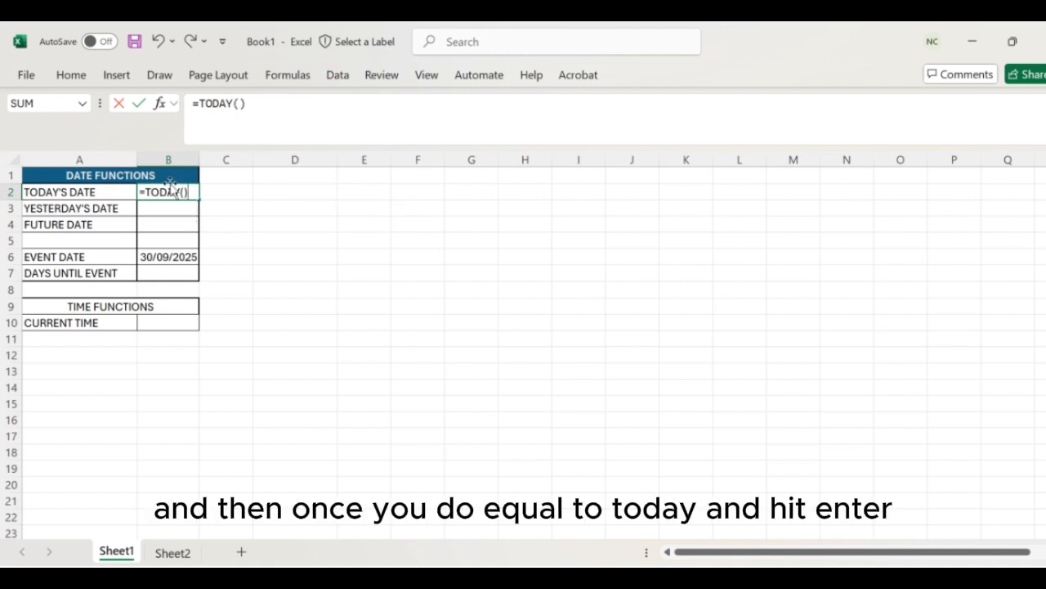
key(Return)
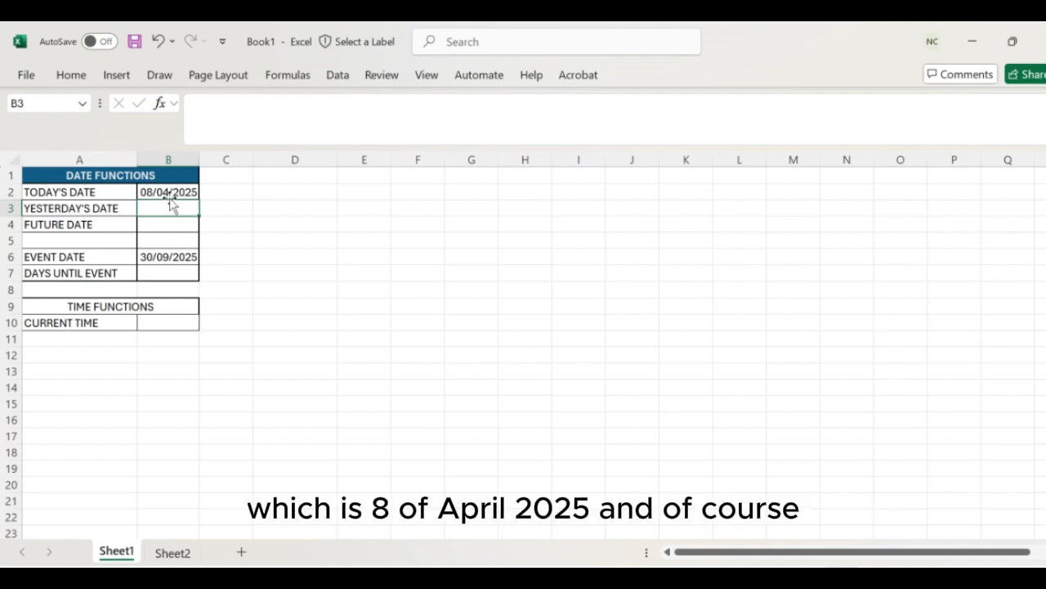
Format today's date in cell B2 with the Long Date number format
click(174, 192)
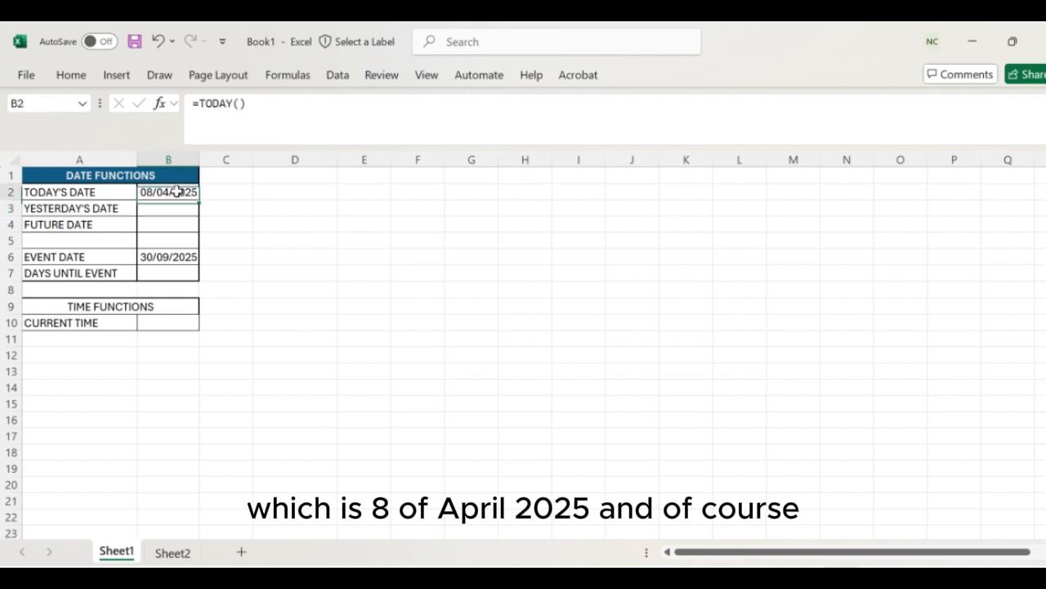
click(71, 75)
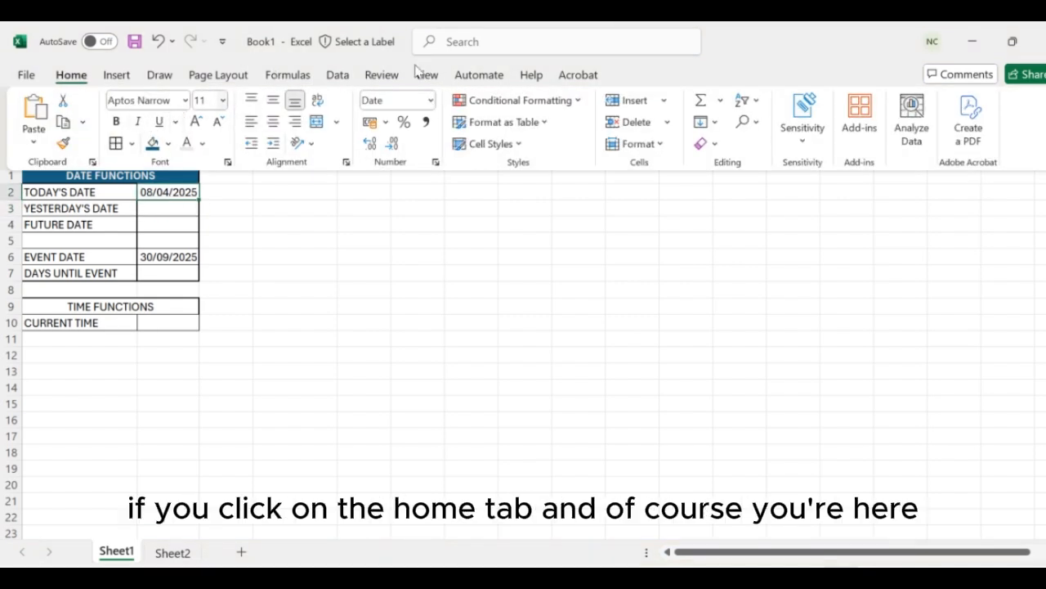
click(431, 101)
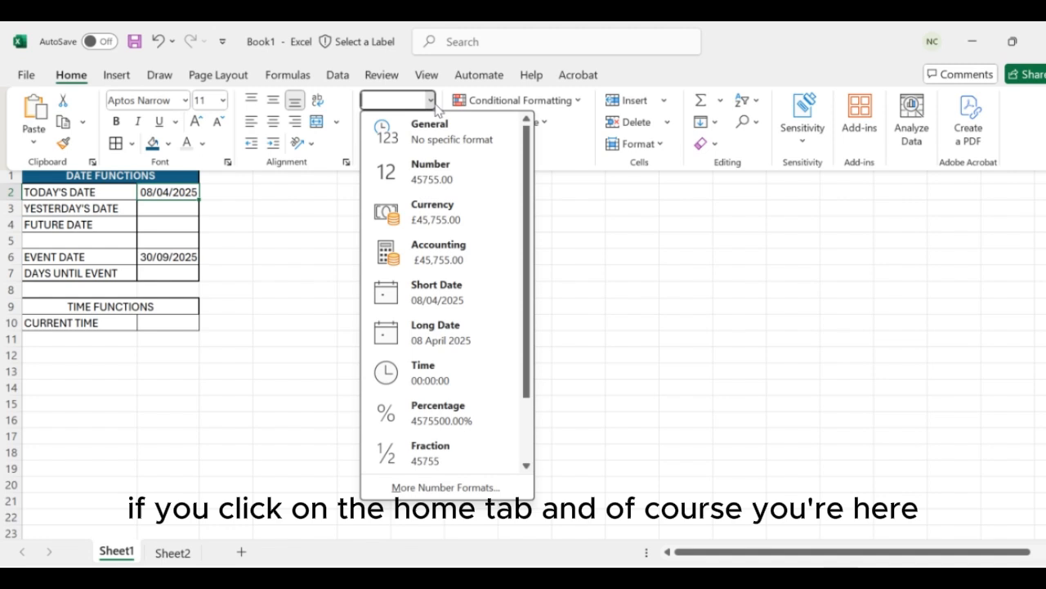
click(448, 350)
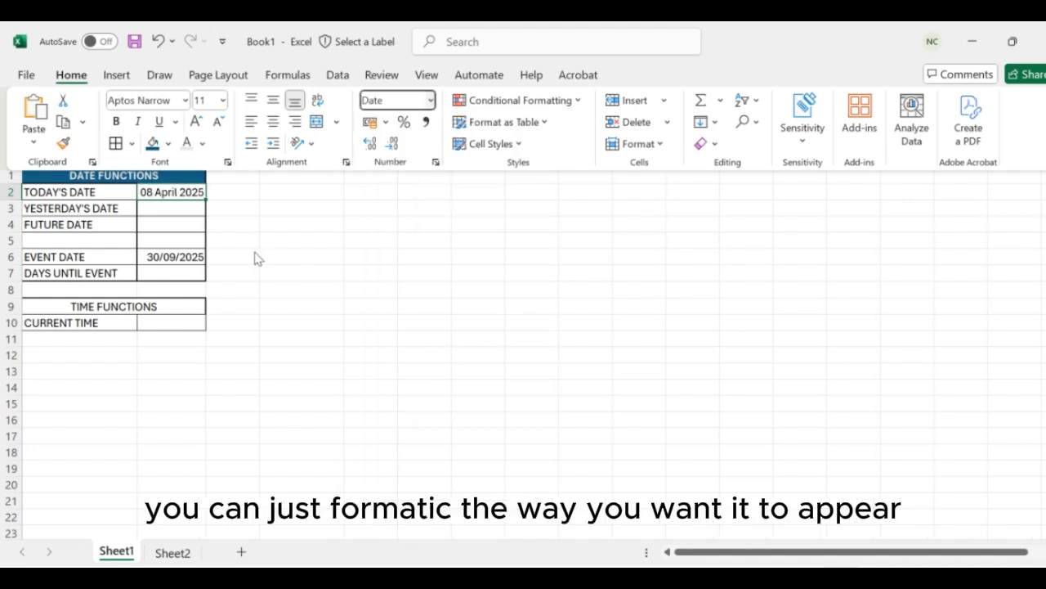
Calculate yesterday's date in cell B3 with the formula =B2-1
click(169, 209)
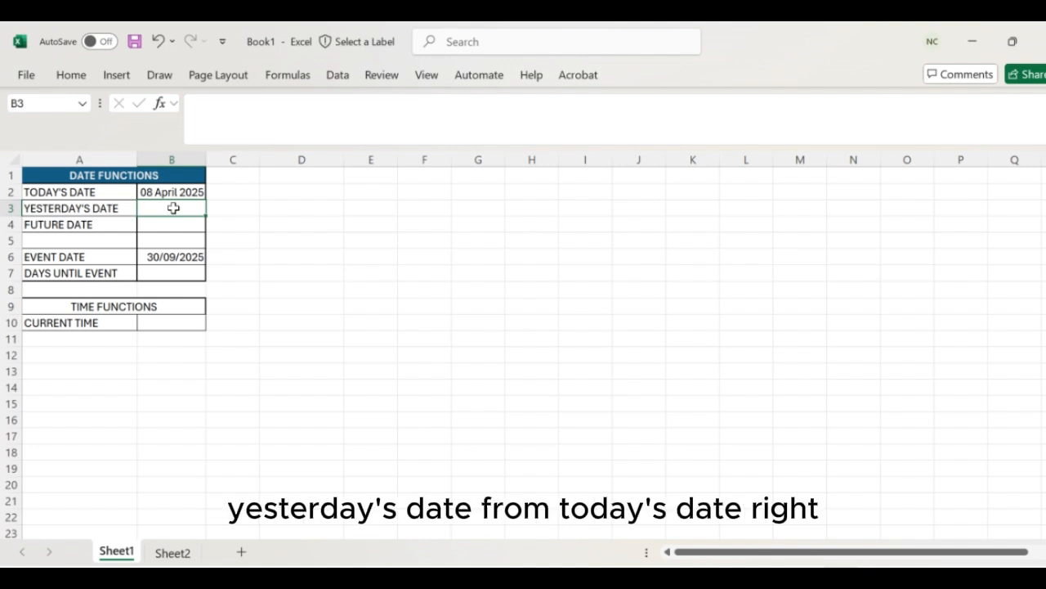
text(=)
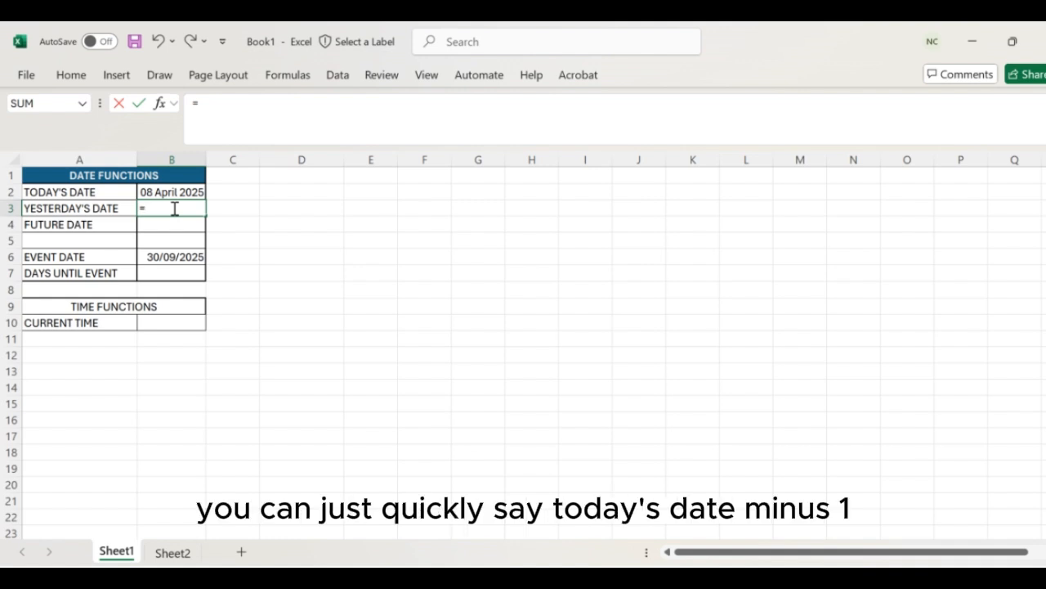
click(183, 191)
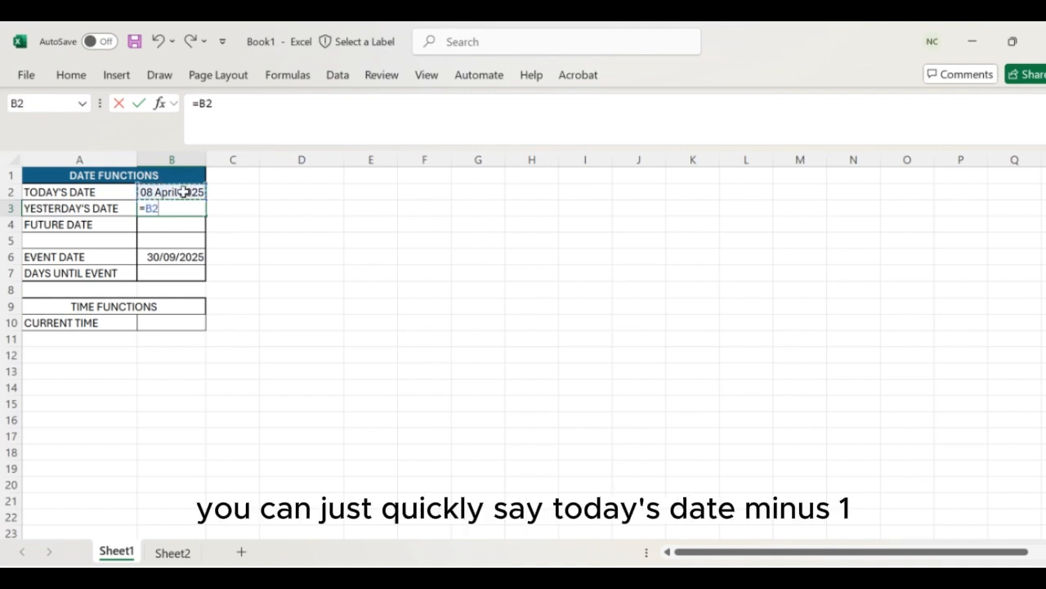
text(-1)
key(Return)
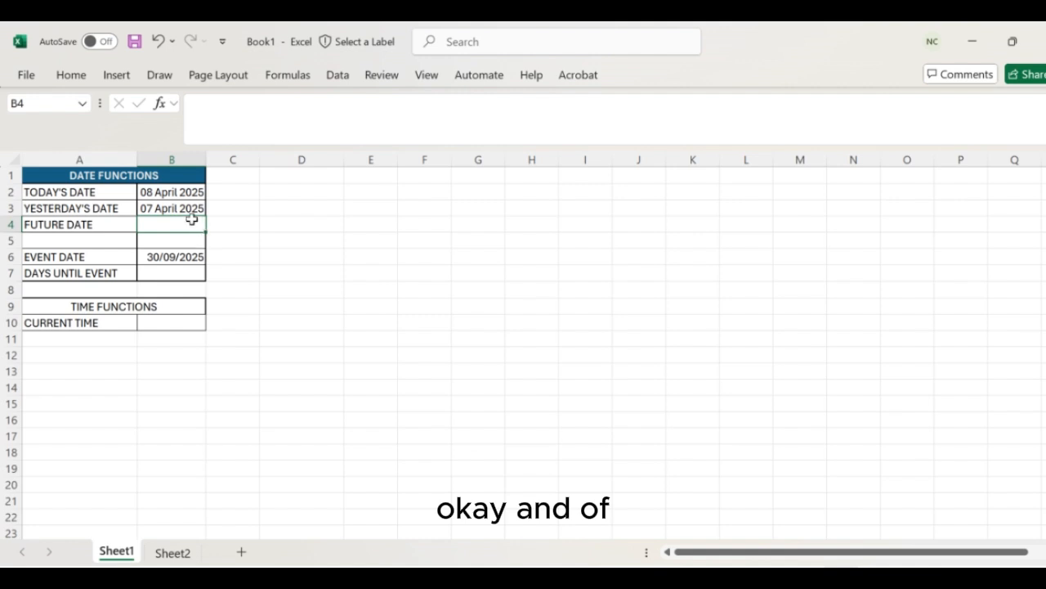
click(184, 208)
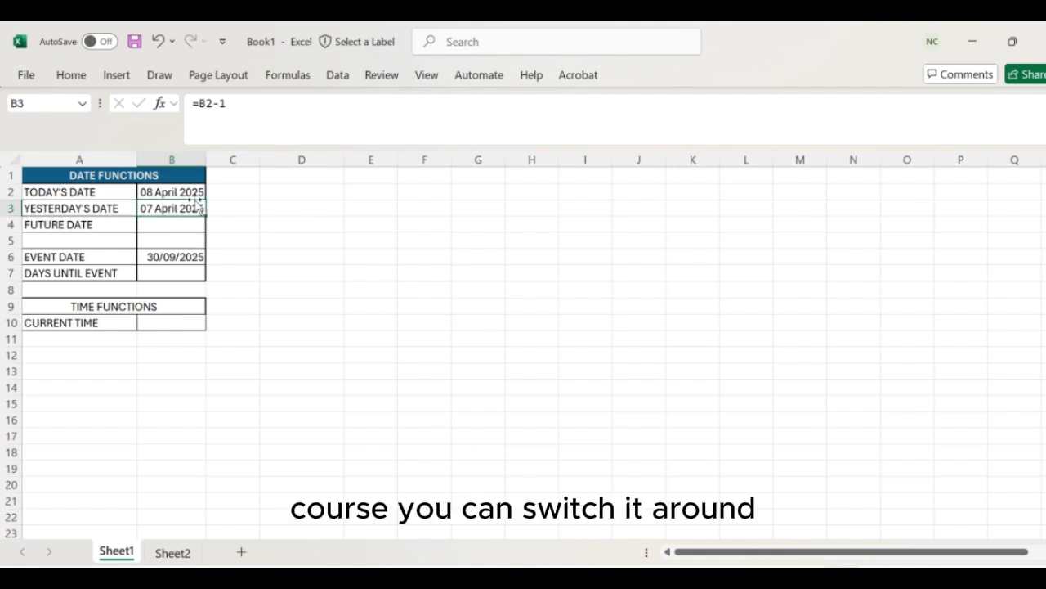
Calculate the future date in cell B4 with the formula =B2+20
click(181, 222)
text(=)
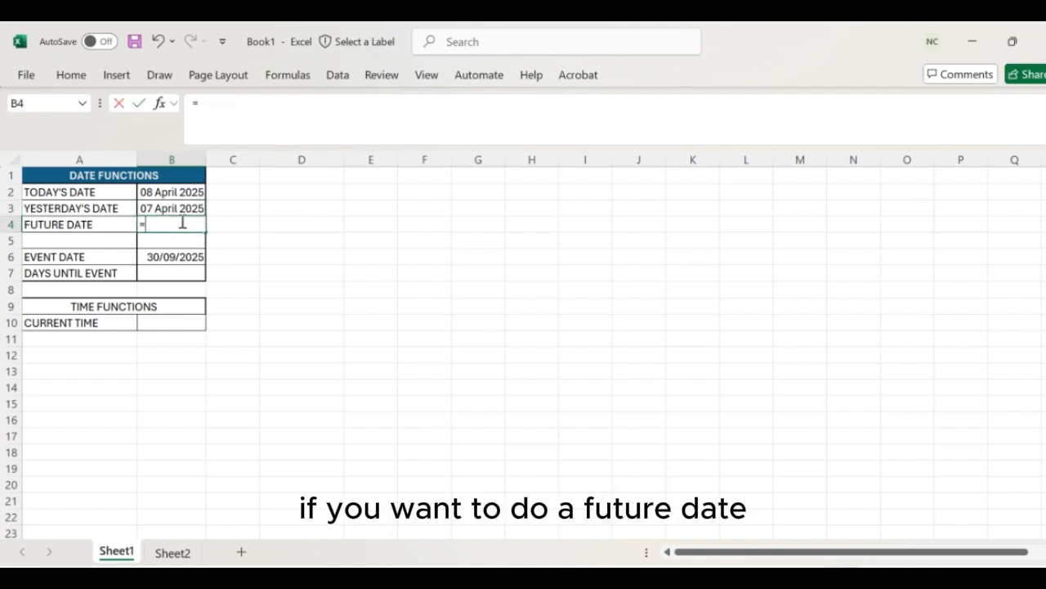
click(179, 191)
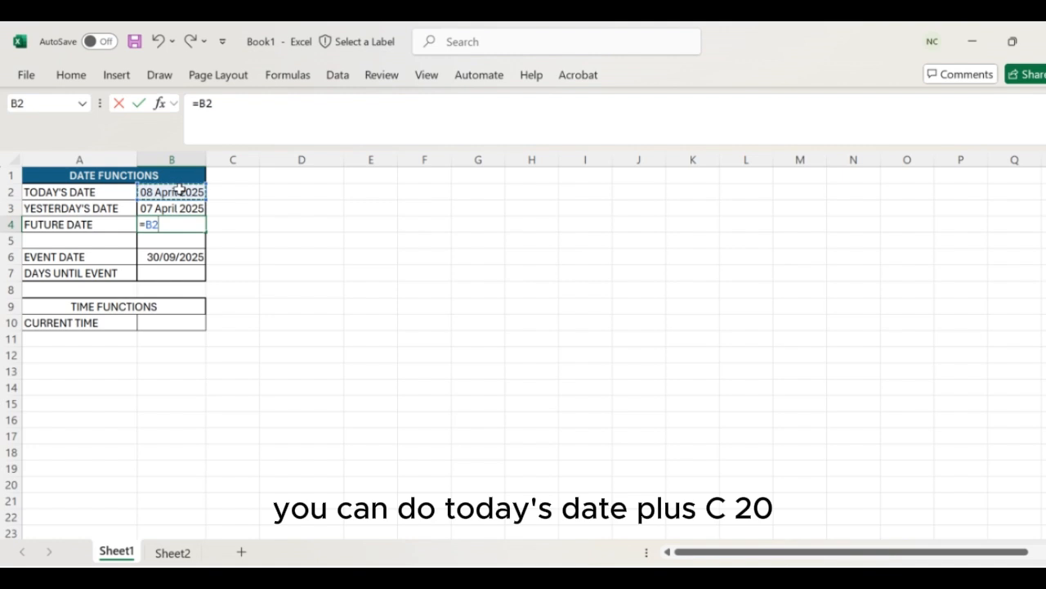
text(+20)
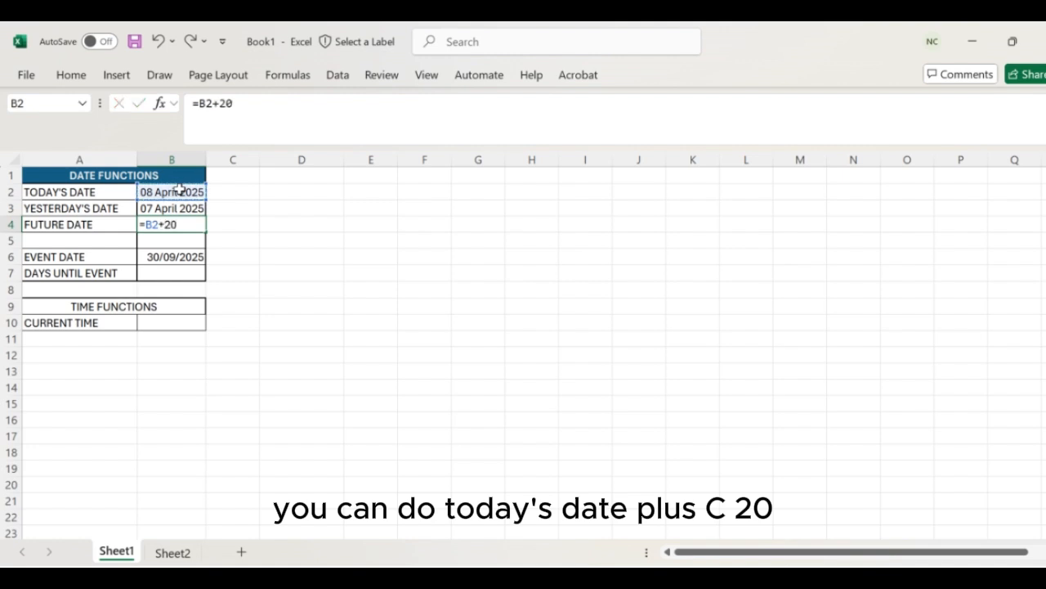
key(Return)
click(170, 226)
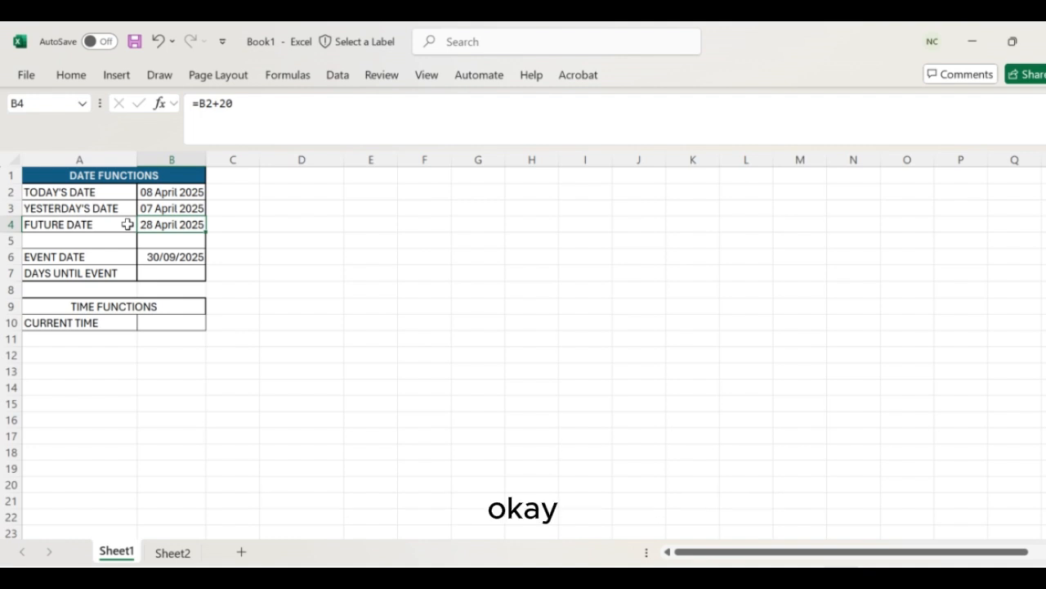
Calculate the days until the event in cell B7 with =DAYS(B6,B2), and check the formulas in B7 and B2
click(170, 255)
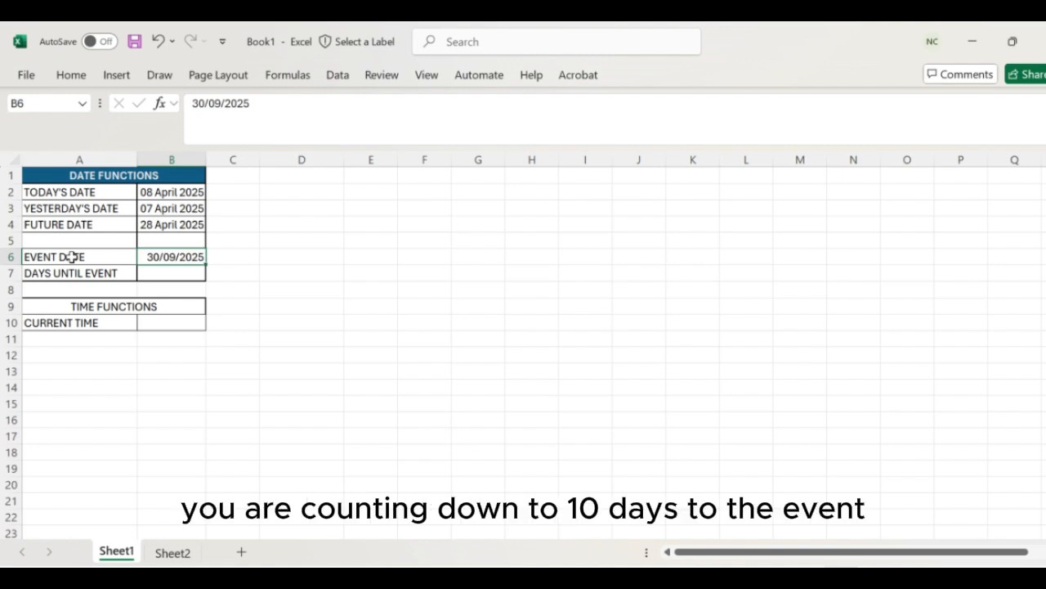
click(164, 276)
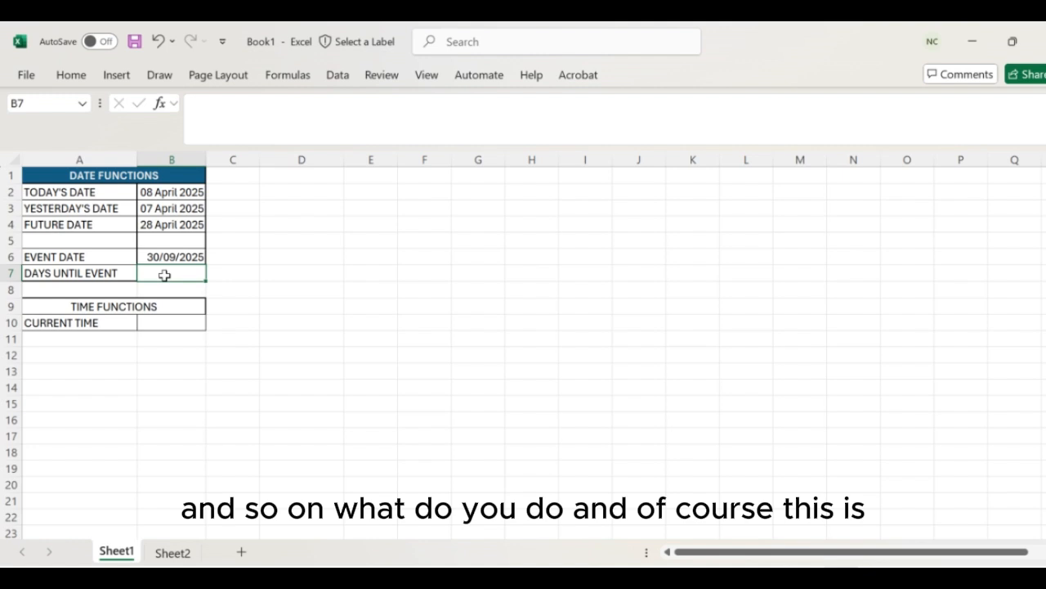
text(=)
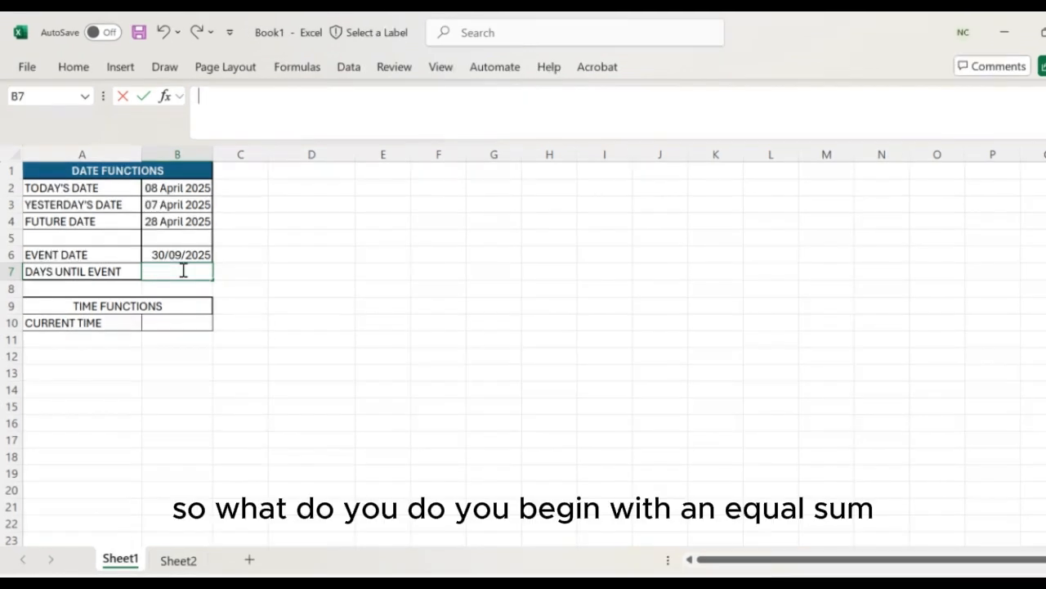
text(=DAYS)
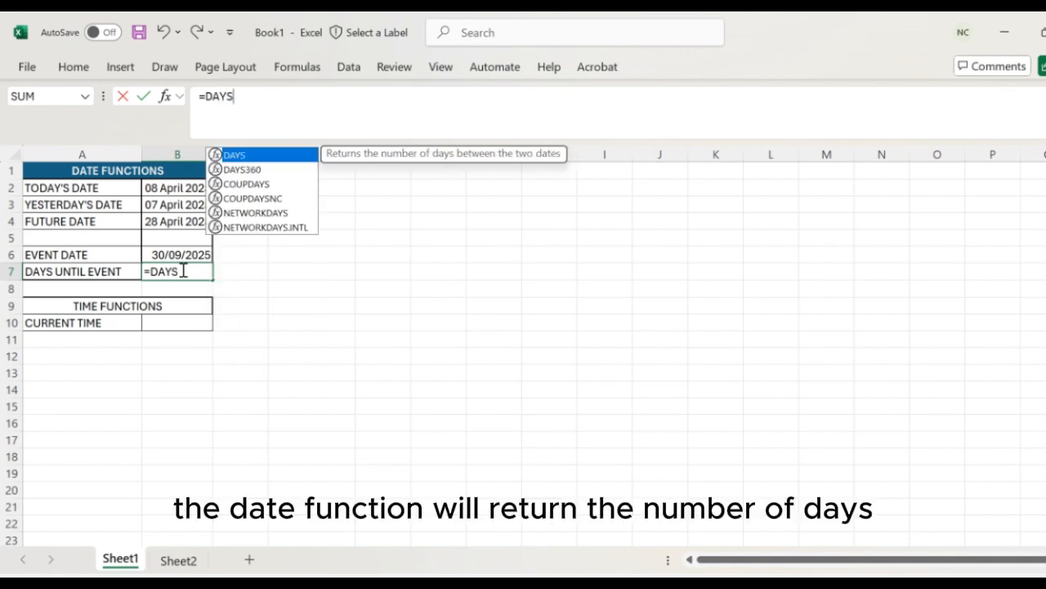
text(()
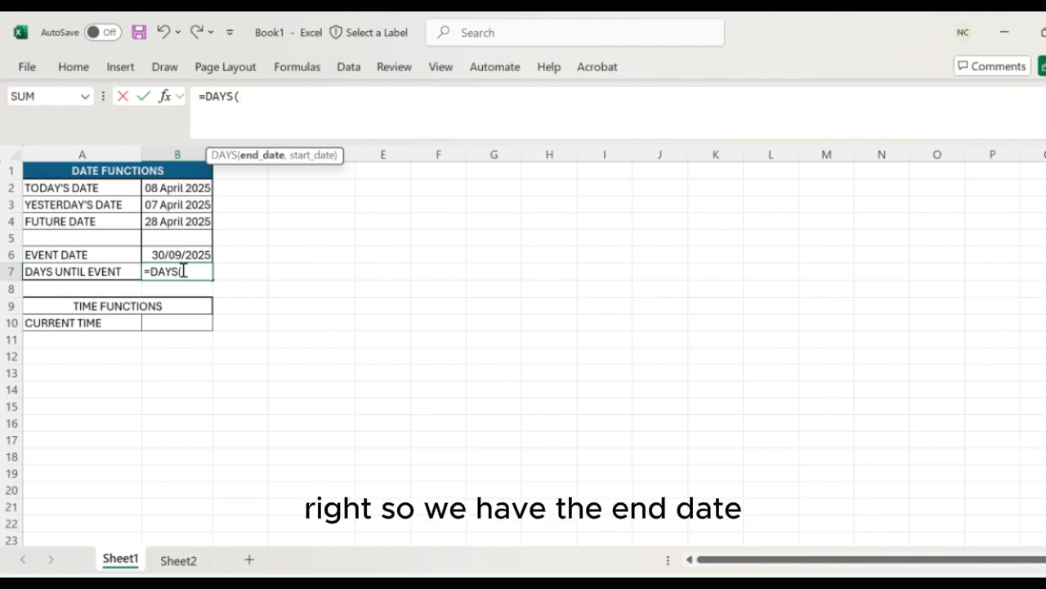
click(201, 253)
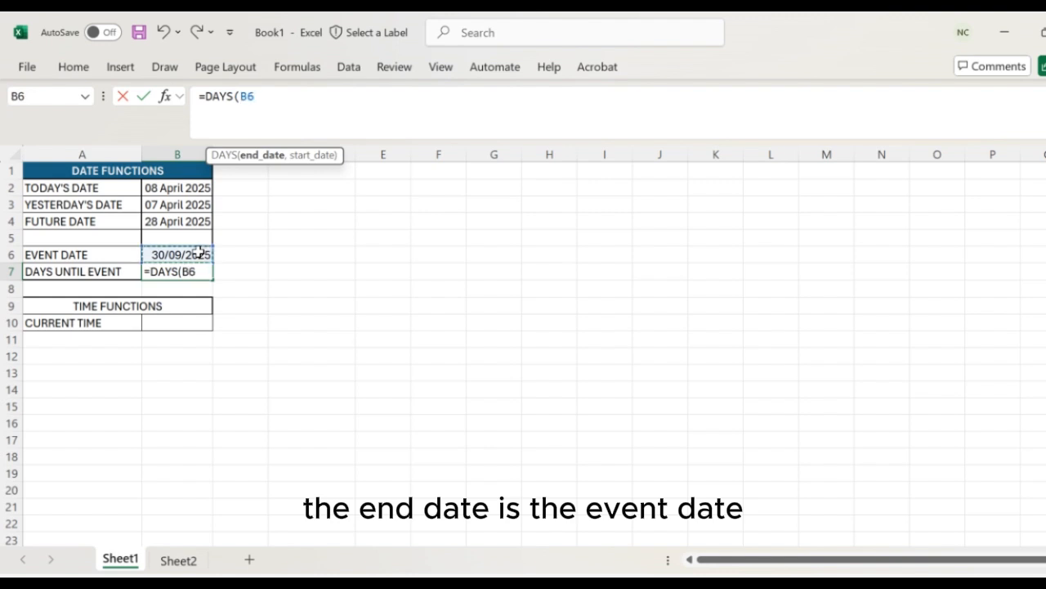
text(,)
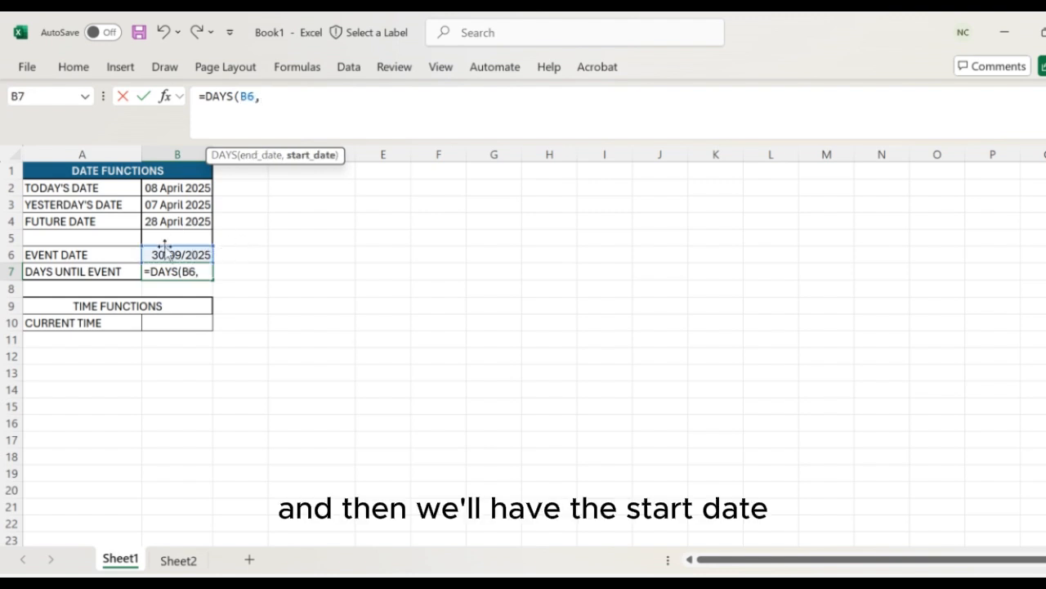
click(188, 187)
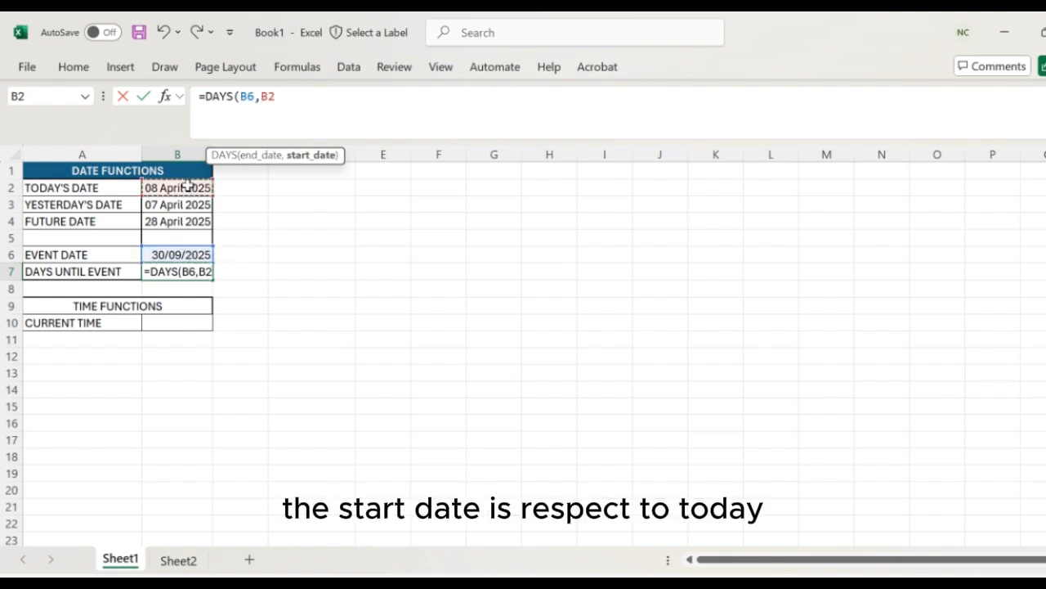
text())
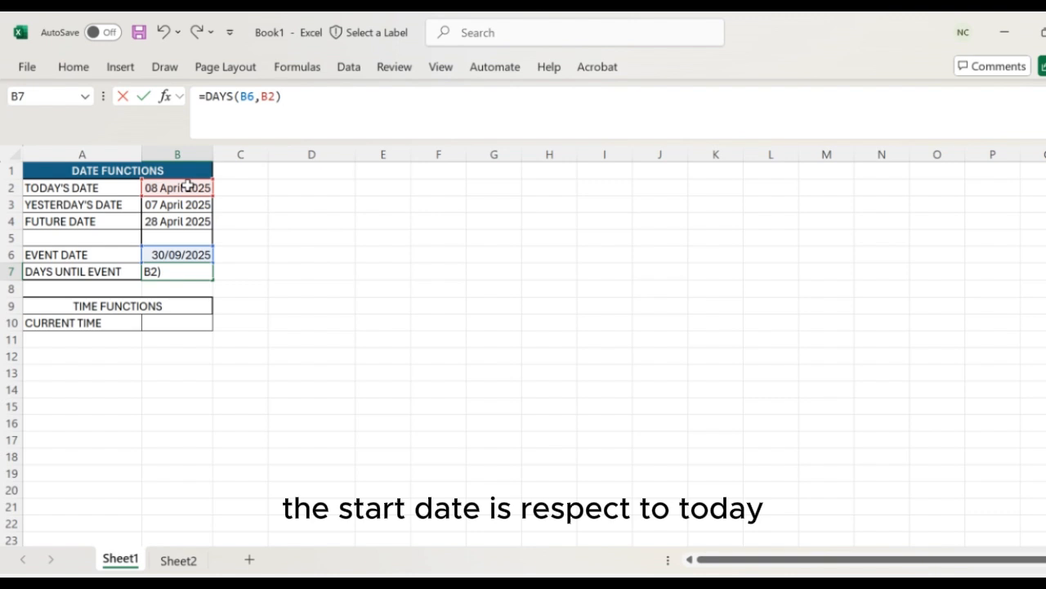
key(Return)
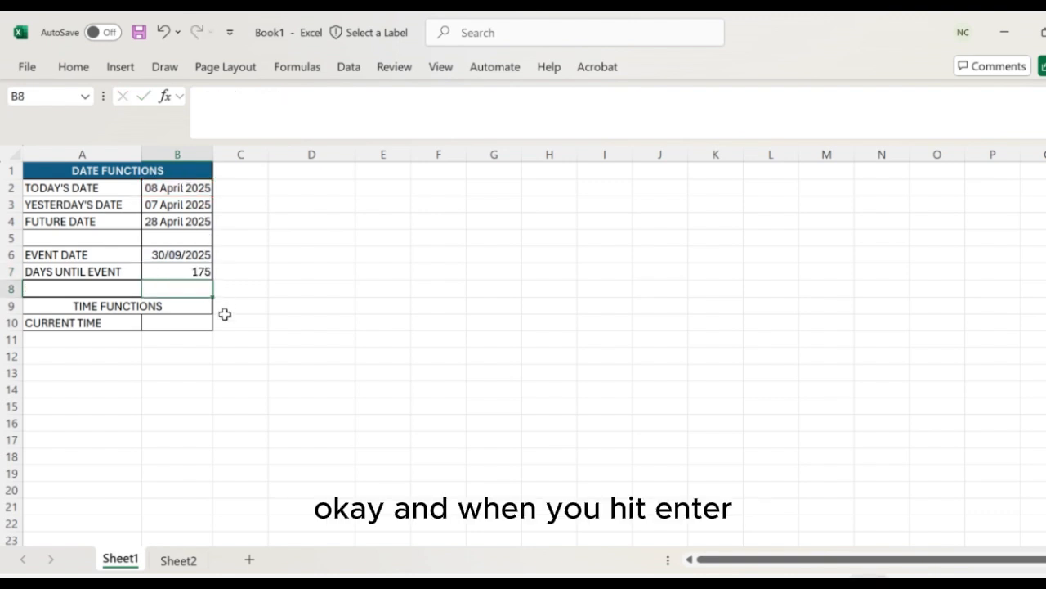
click(194, 272)
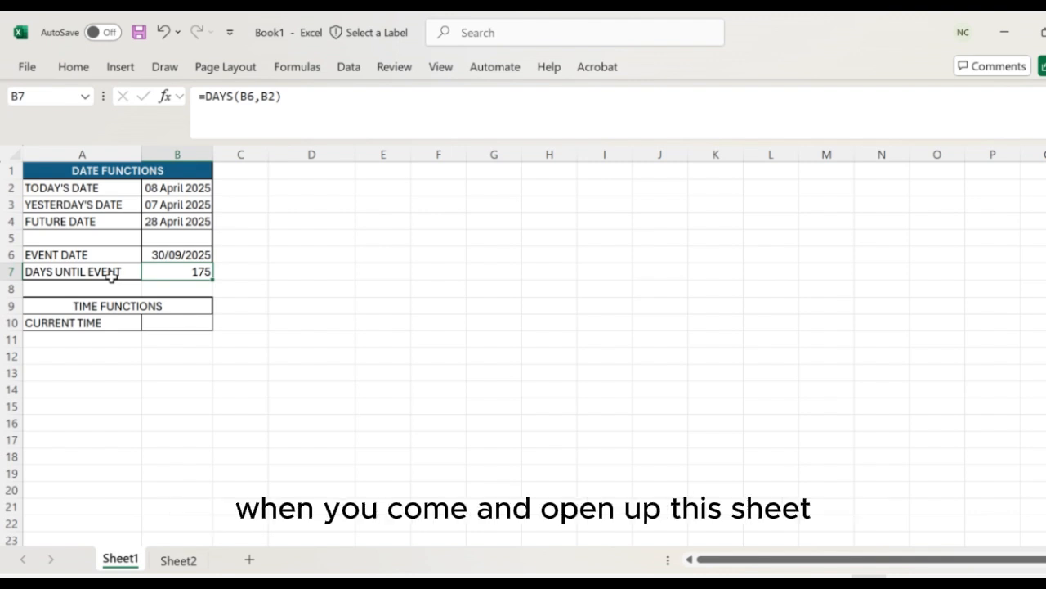
click(197, 190)
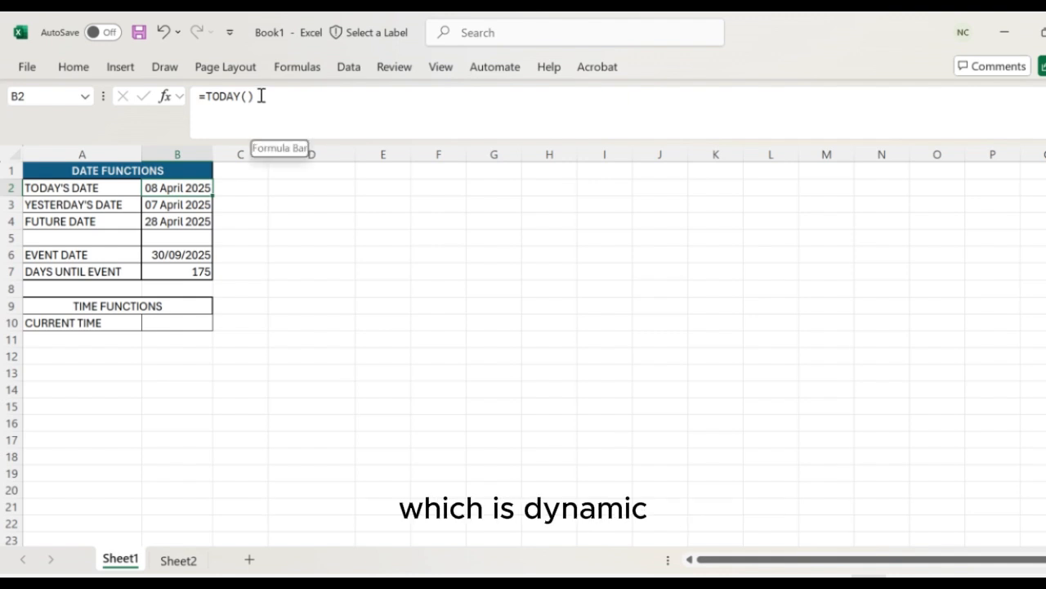
Replace the start date in cell B7's DAYS formula with a fixed date, making it =DAYS(B6,DATE(2025,4,10))
click(183, 269)
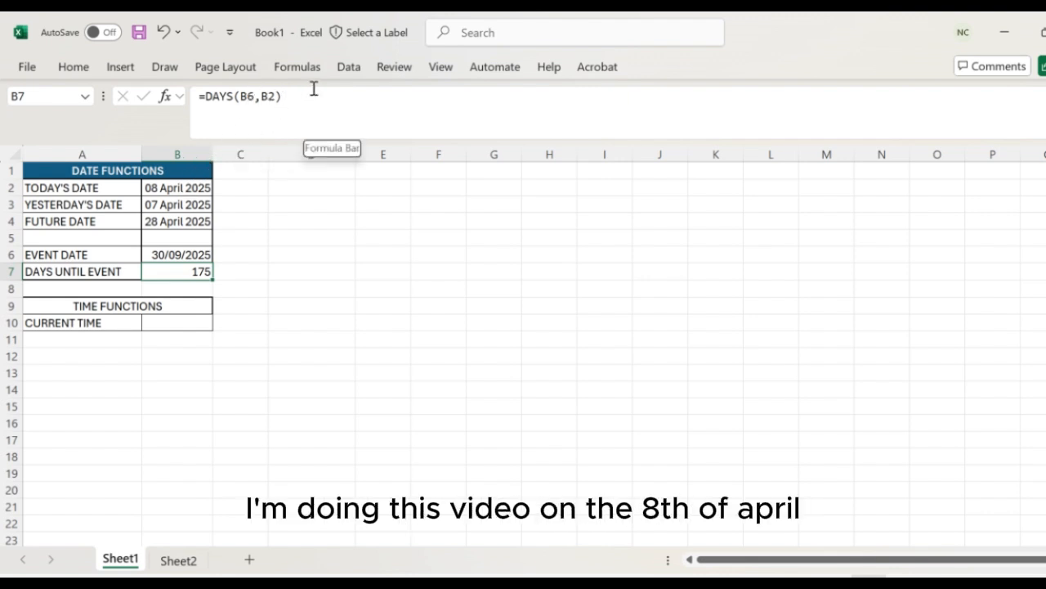
click(254, 96)
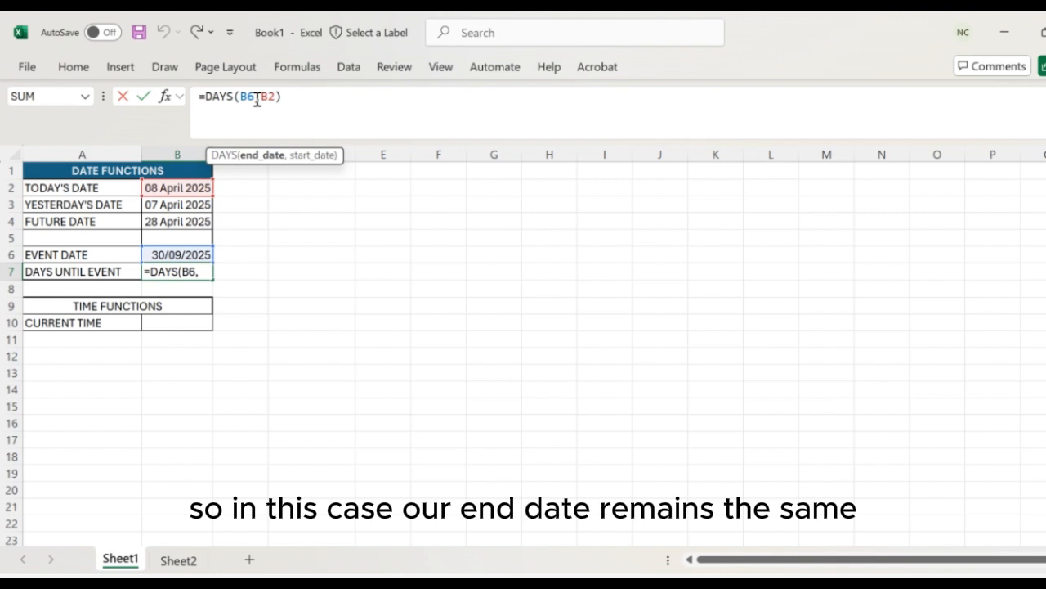
click(263, 96)
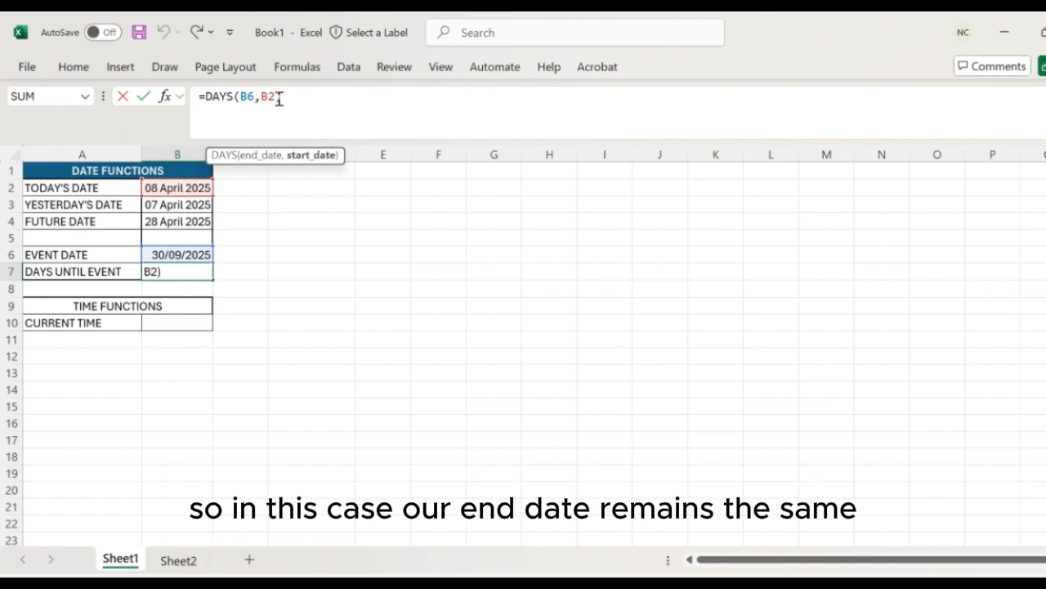
key(BackSpace)
key(BackSpace)
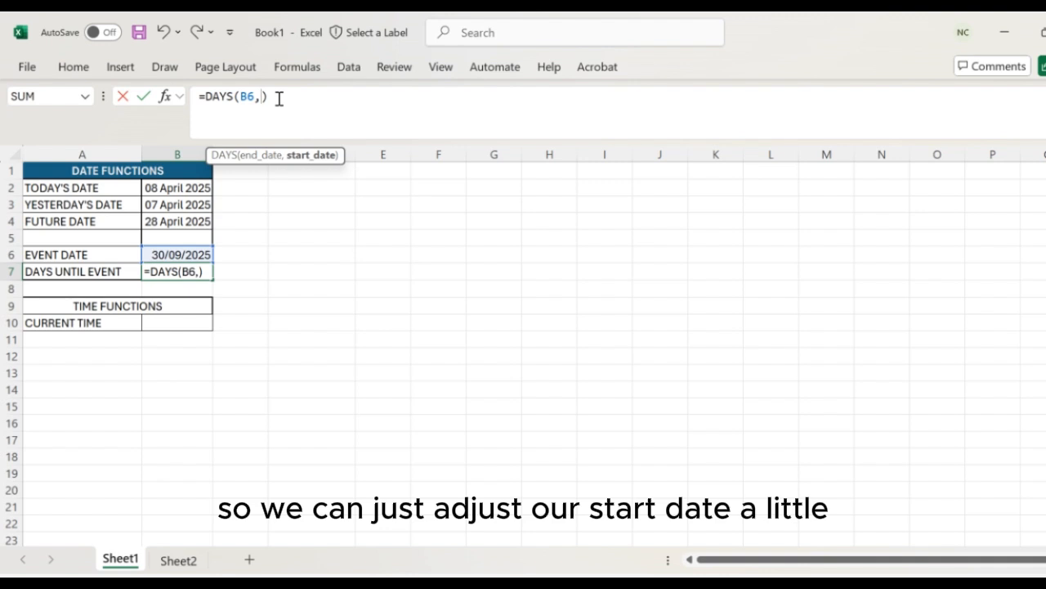
text(DATE)
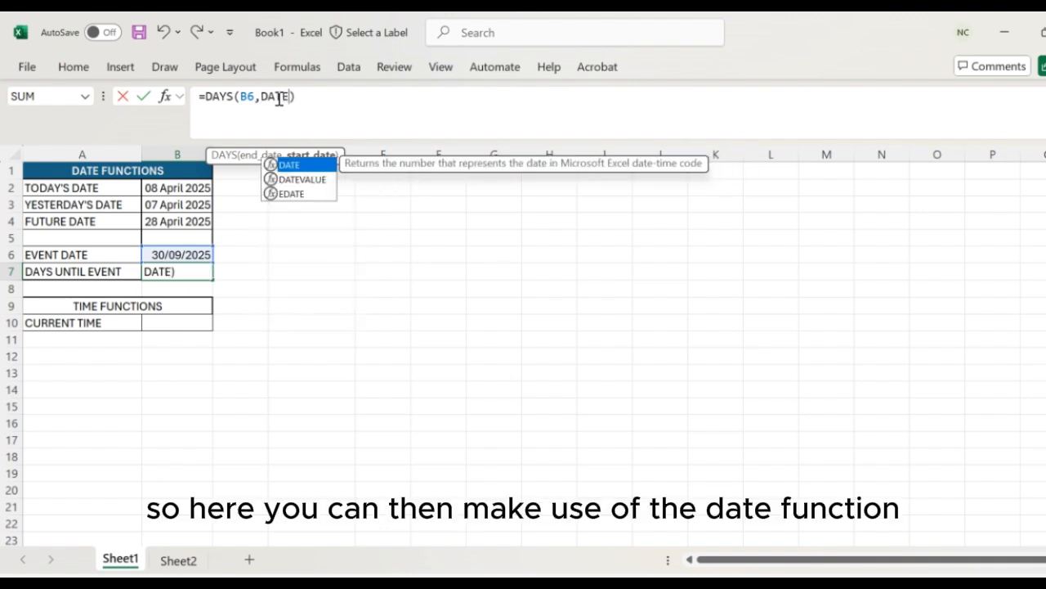
text(()
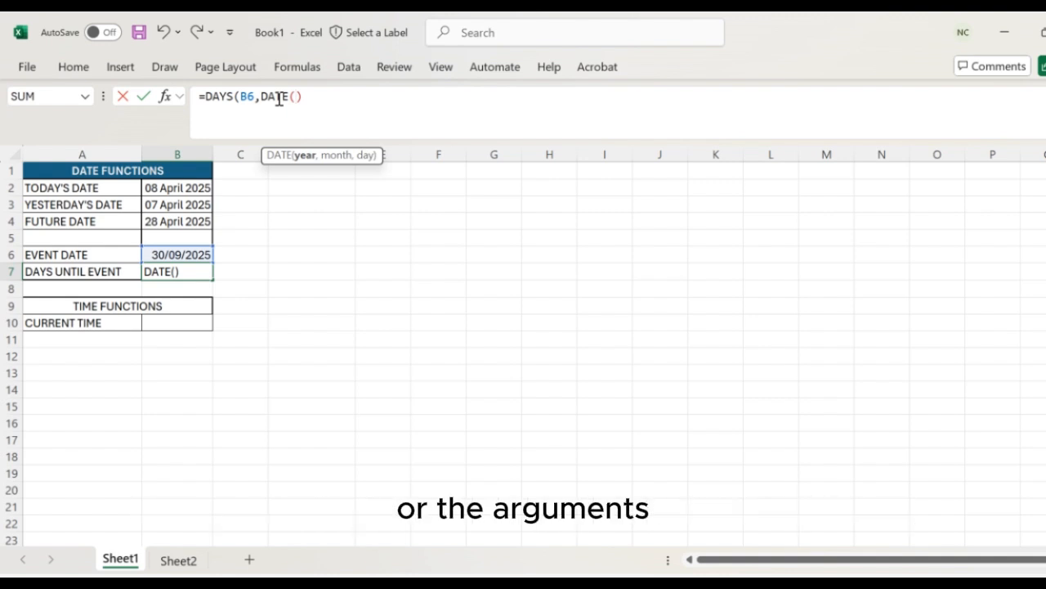
text(2025)
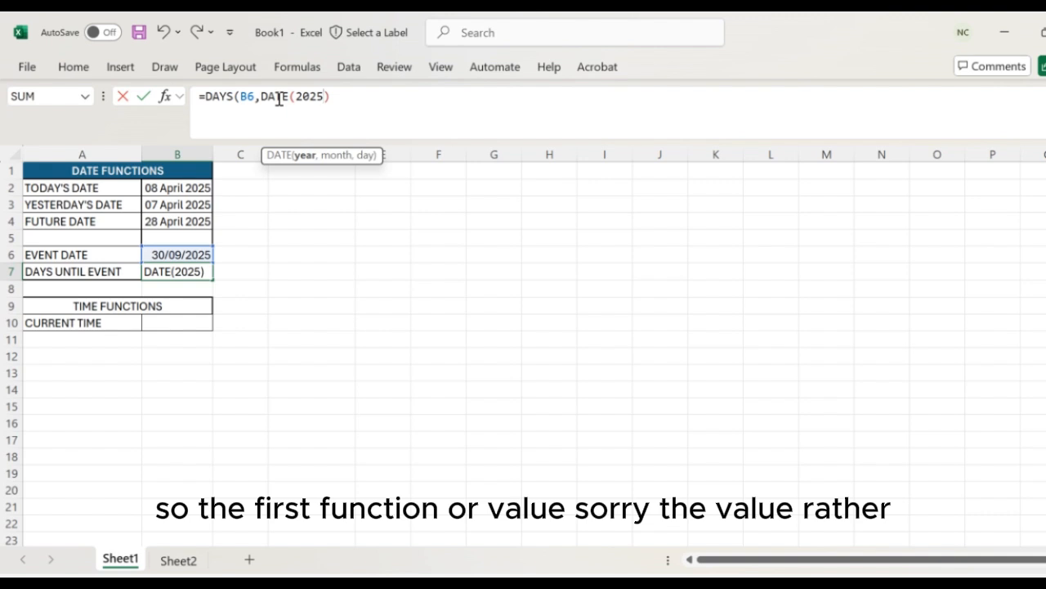
text(,)
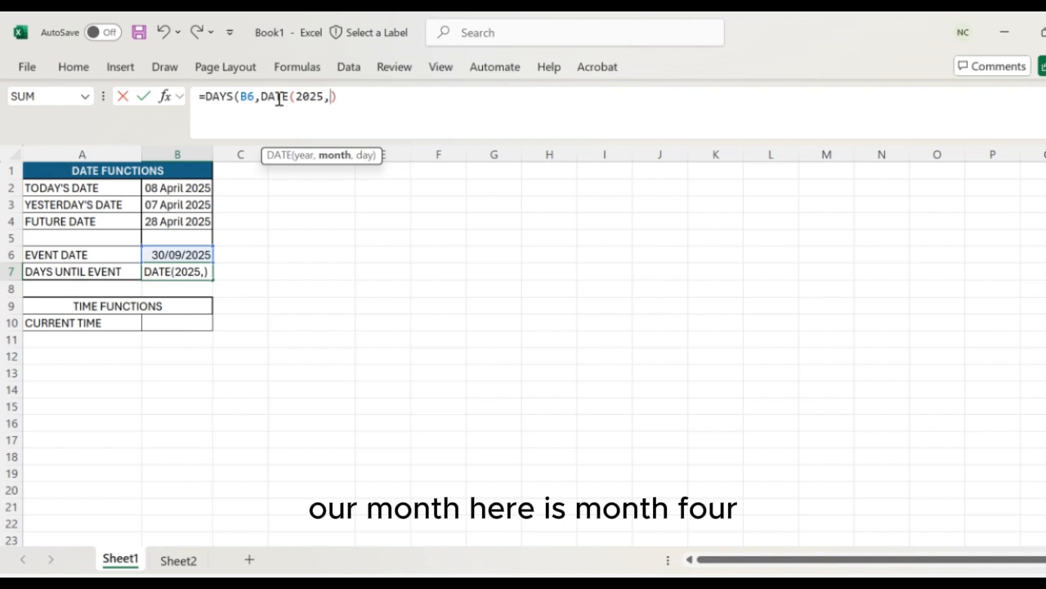
text(4,)
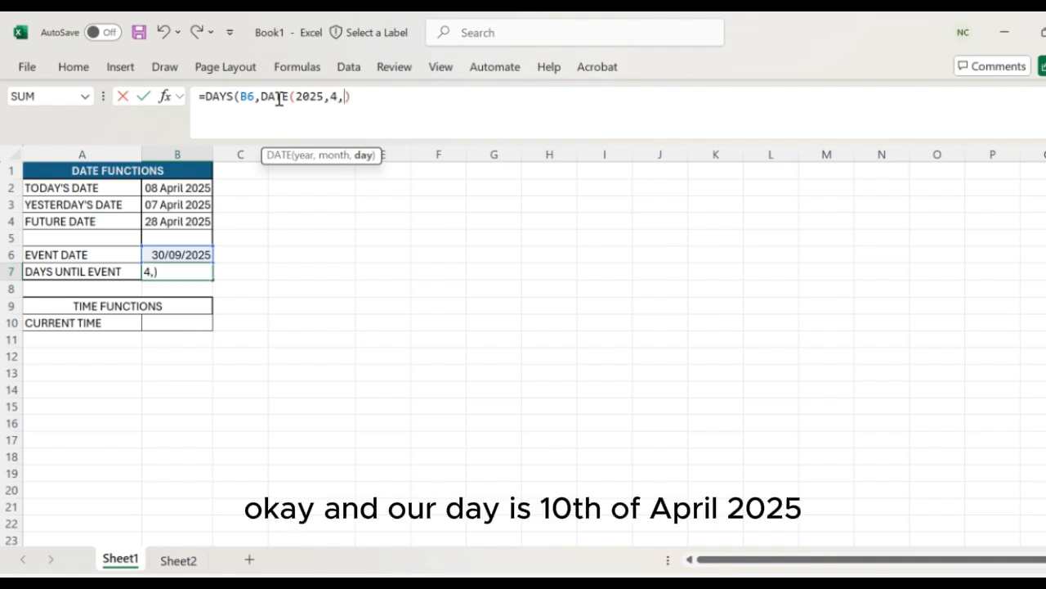
text(10)
click(381, 99)
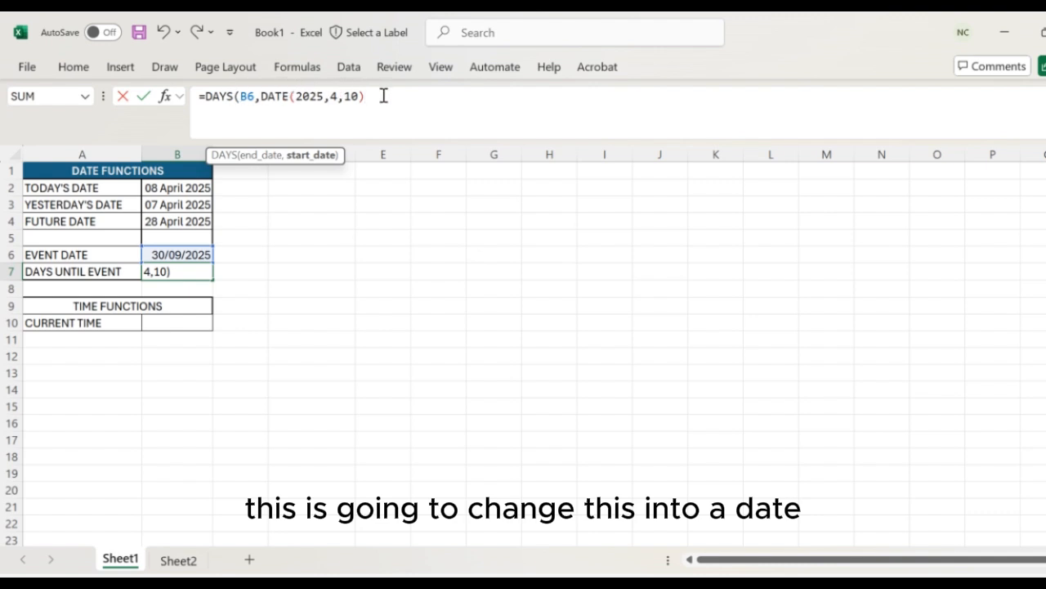
text())
key(Return)
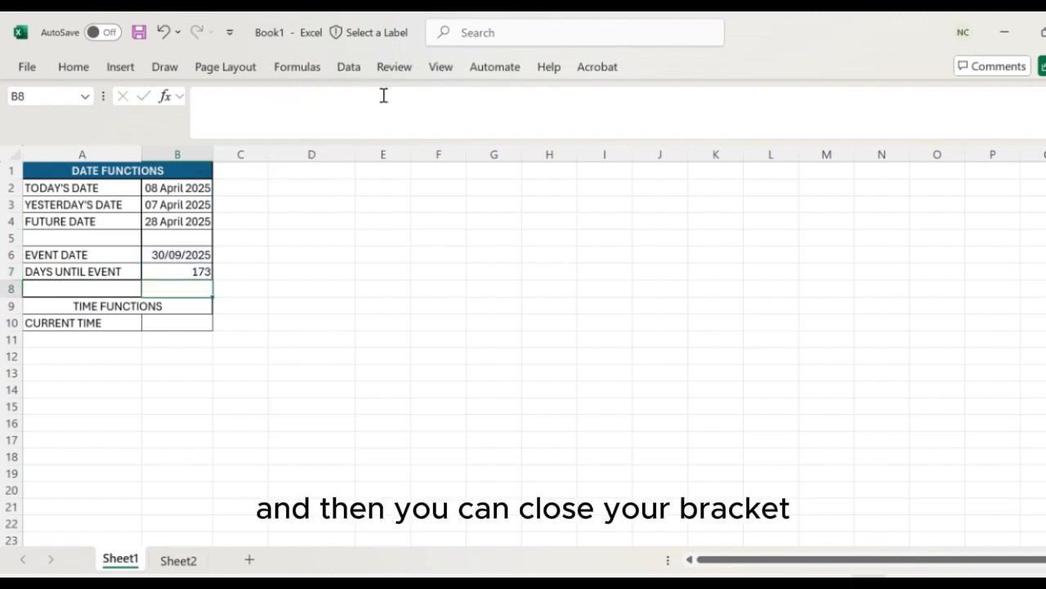
Examine the year, month and day arguments of the DATE function in cell B7's formula
click(200, 270)
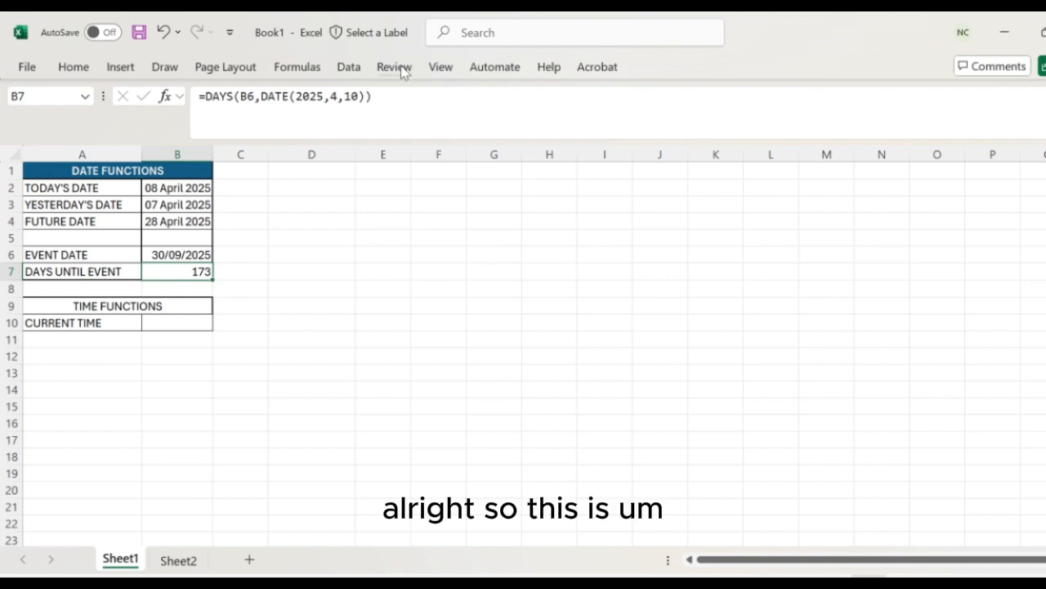
click(387, 99)
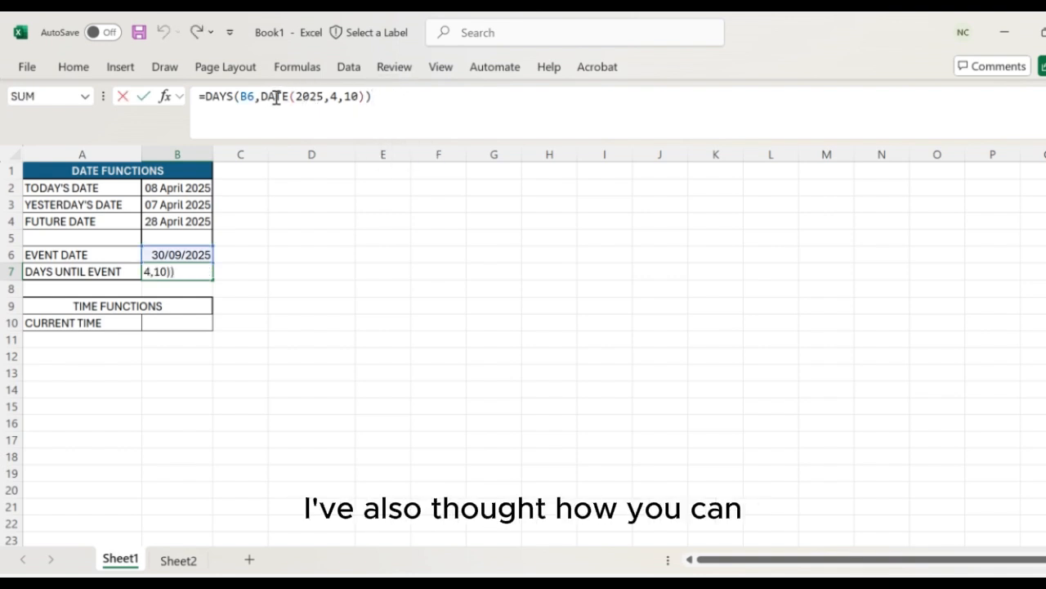
drag(261, 99, 360, 99)
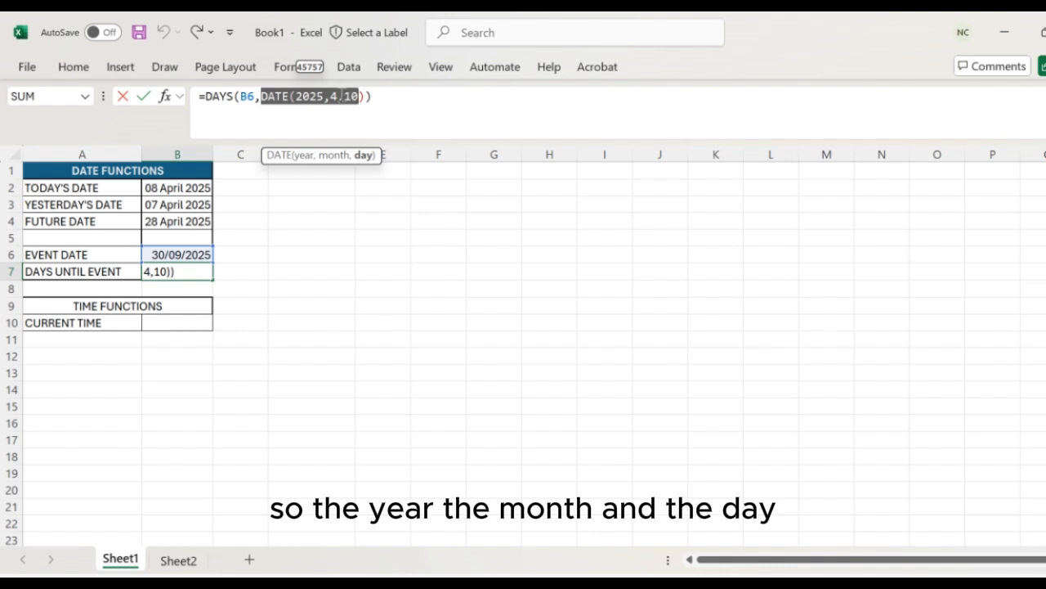
click(364, 96)
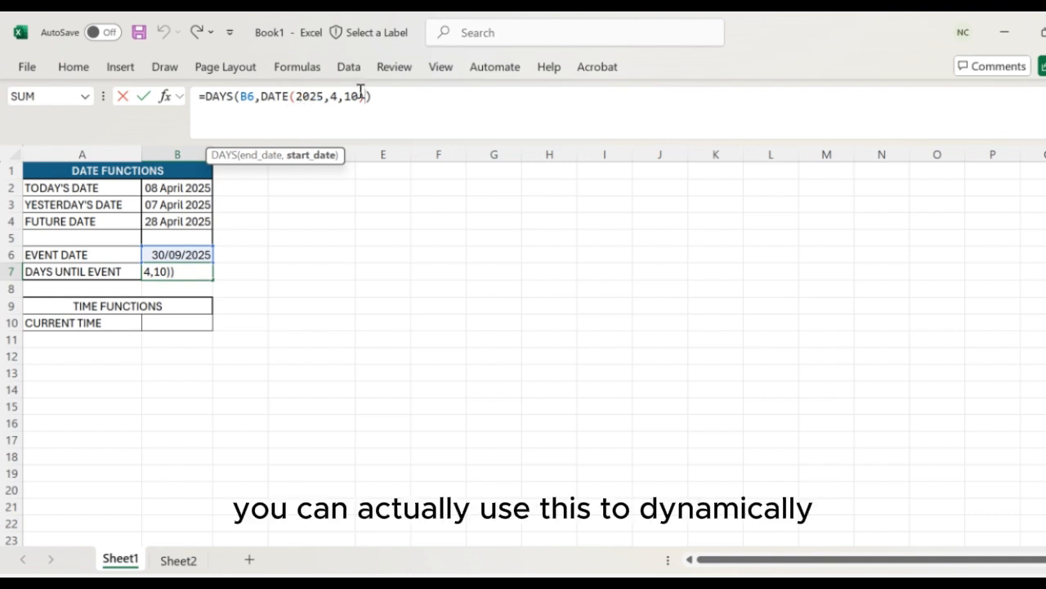
click(319, 96)
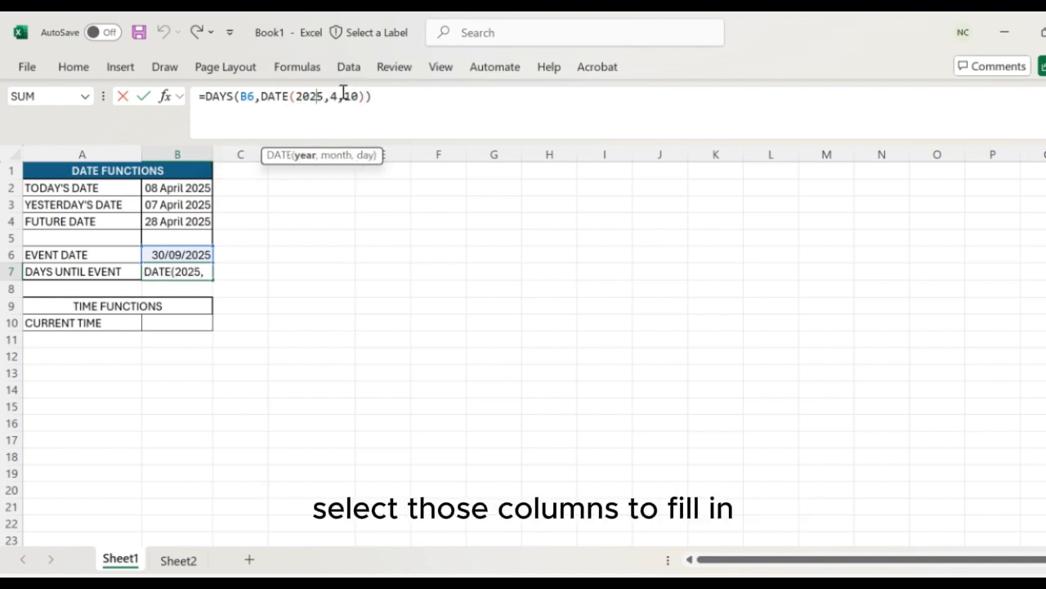
click(347, 95)
click(362, 97)
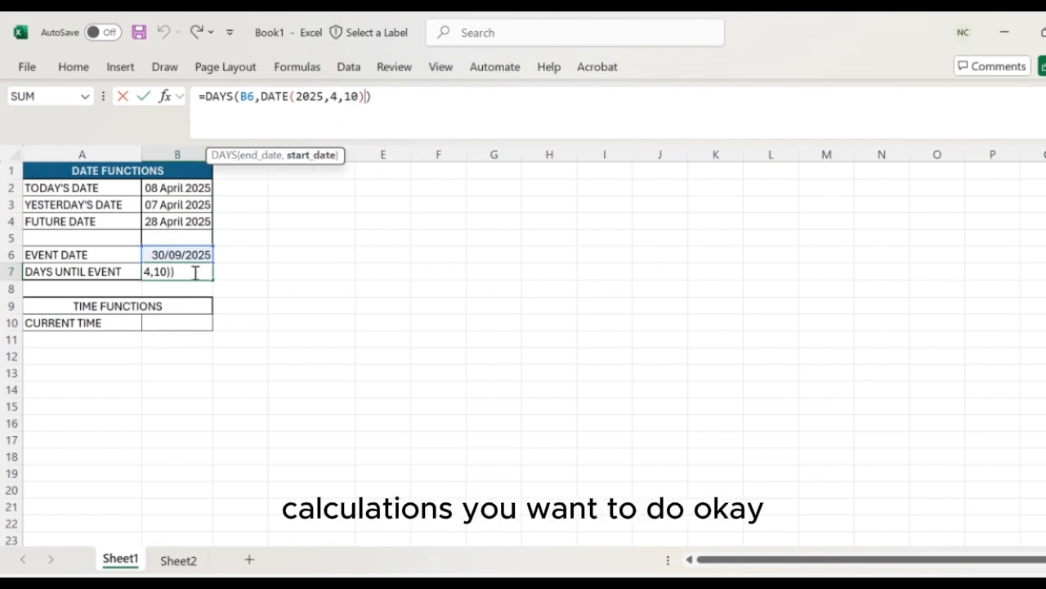
key(Return)
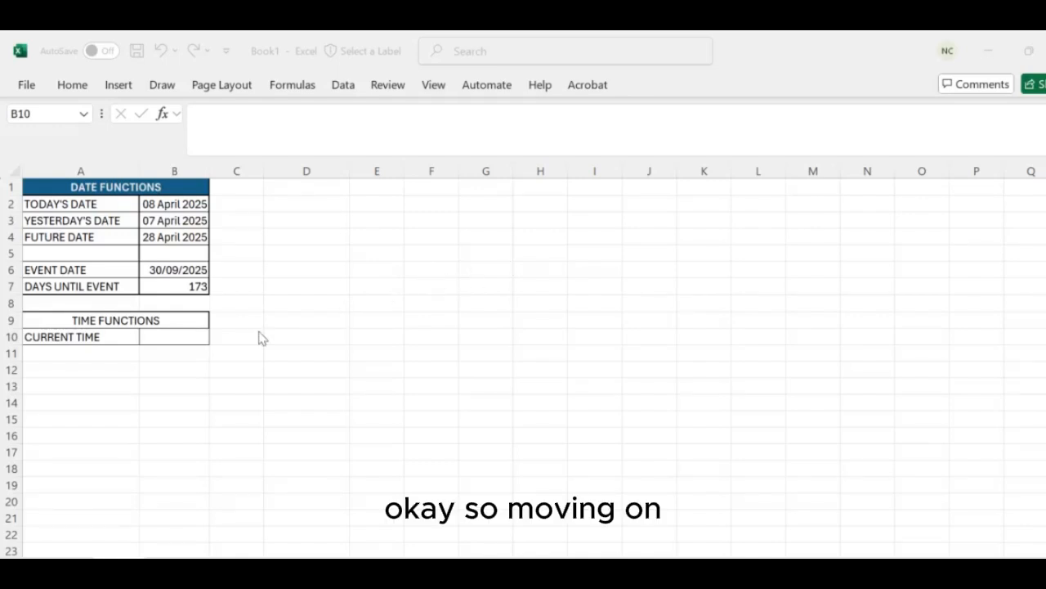
Enter the current date and time in cell B10 with the formula =NOW()
click(193, 337)
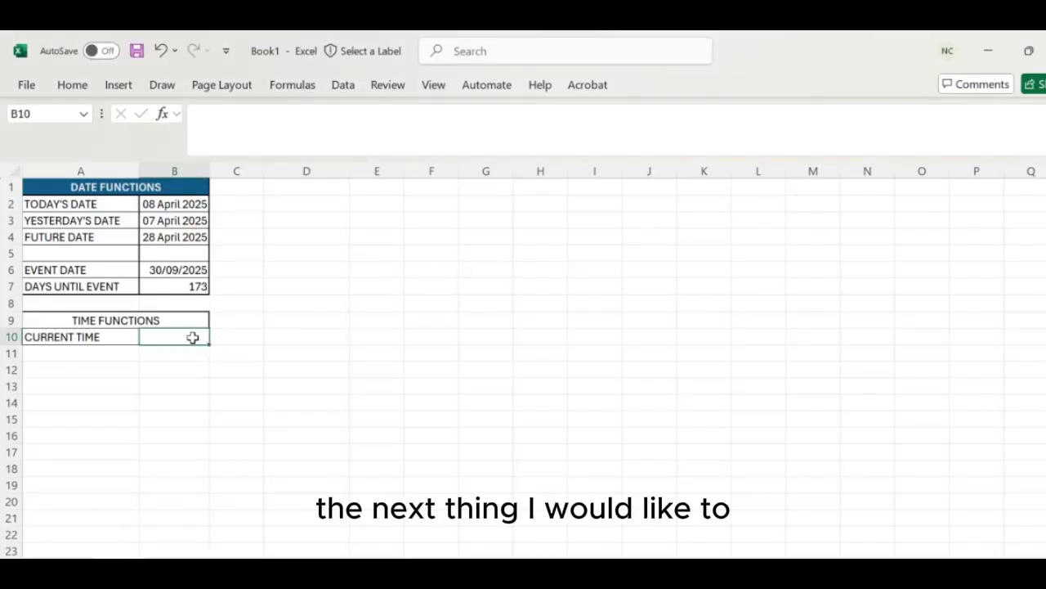
text(=)
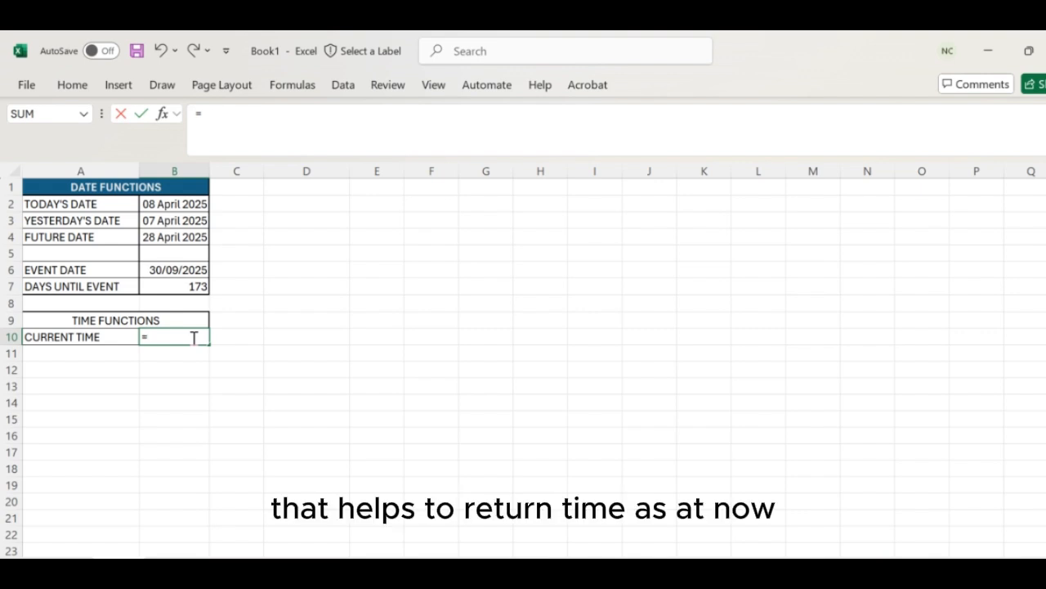
text(NO)
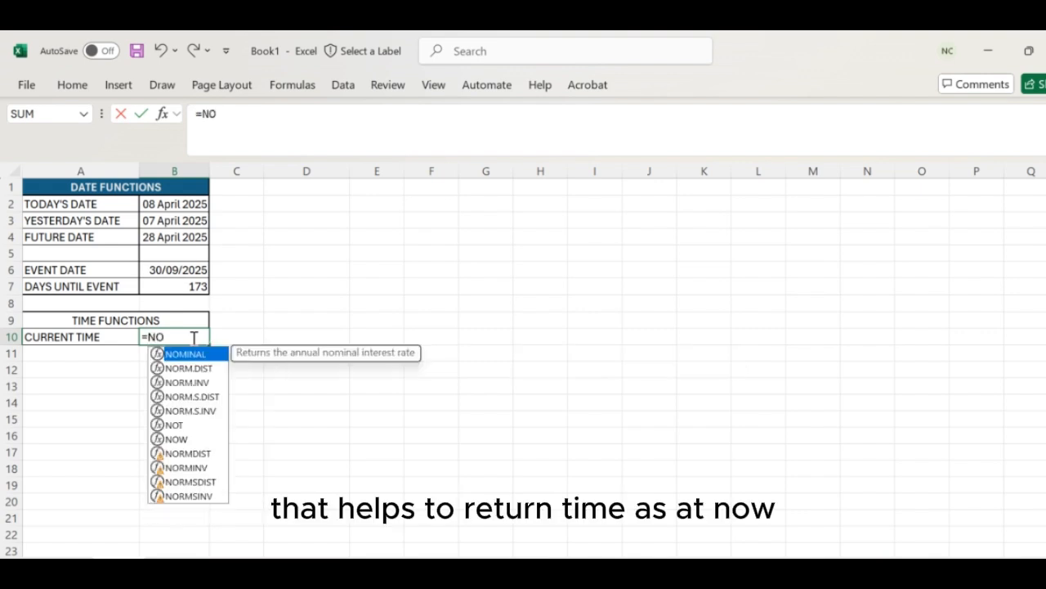
text(W()
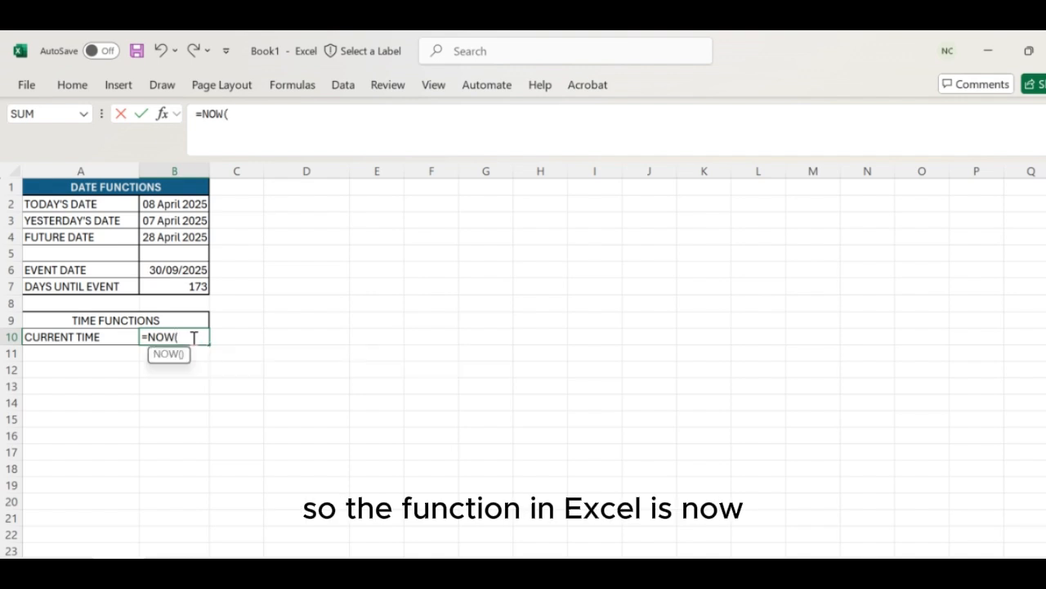
text())
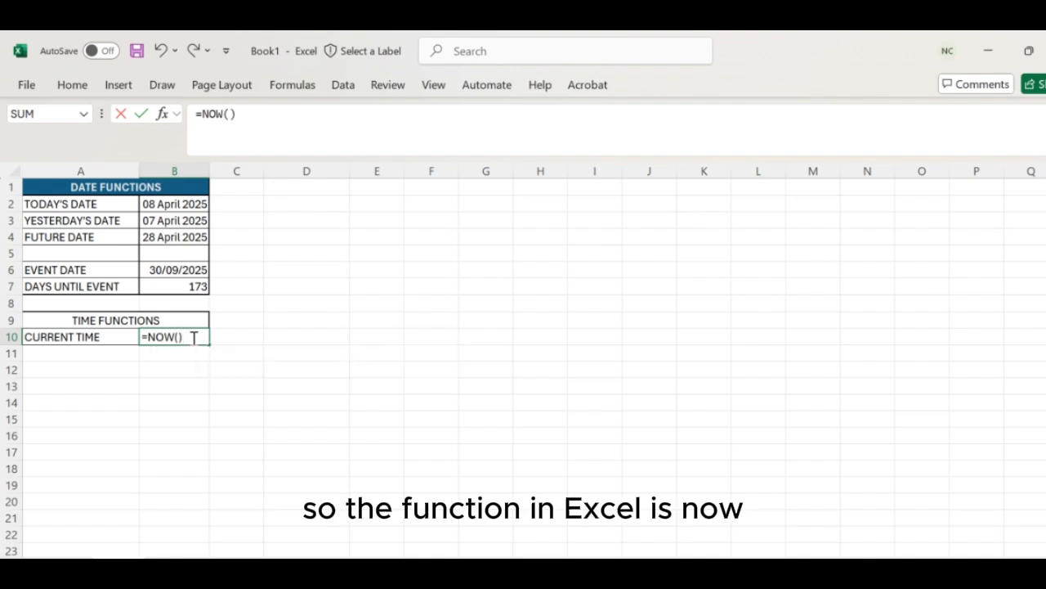
key(Return)
click(177, 335)
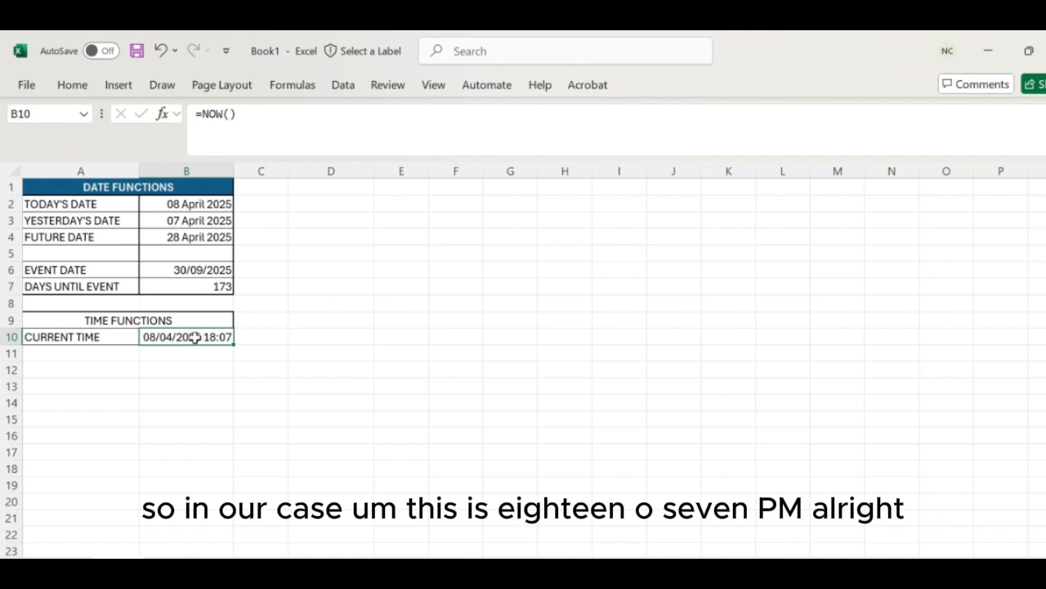
Add one day to the current time in cell D10 with the formula =B10+1, and check the result
click(274, 335)
click(323, 338)
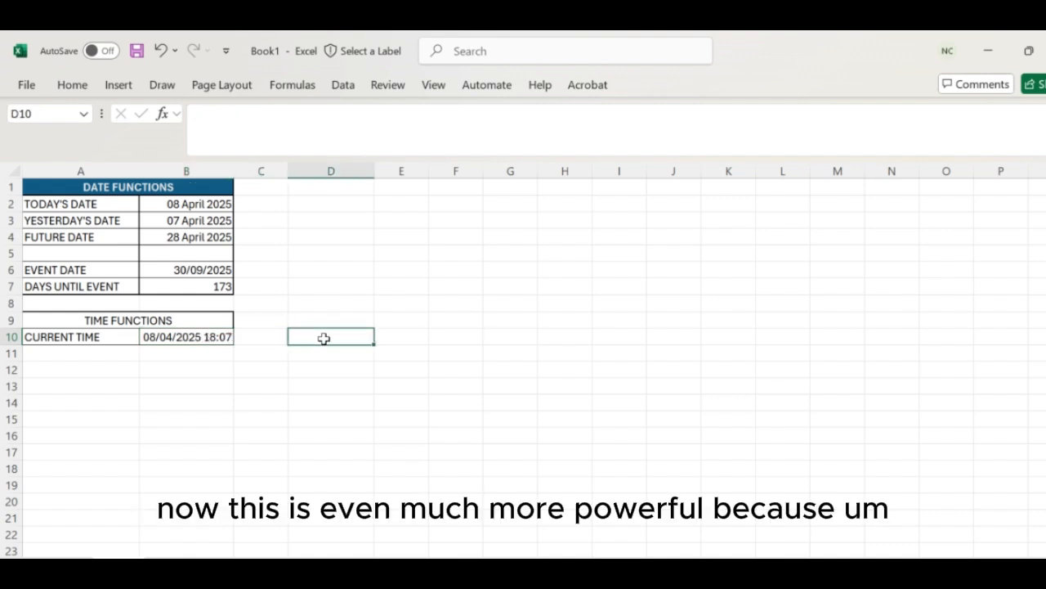
text(=)
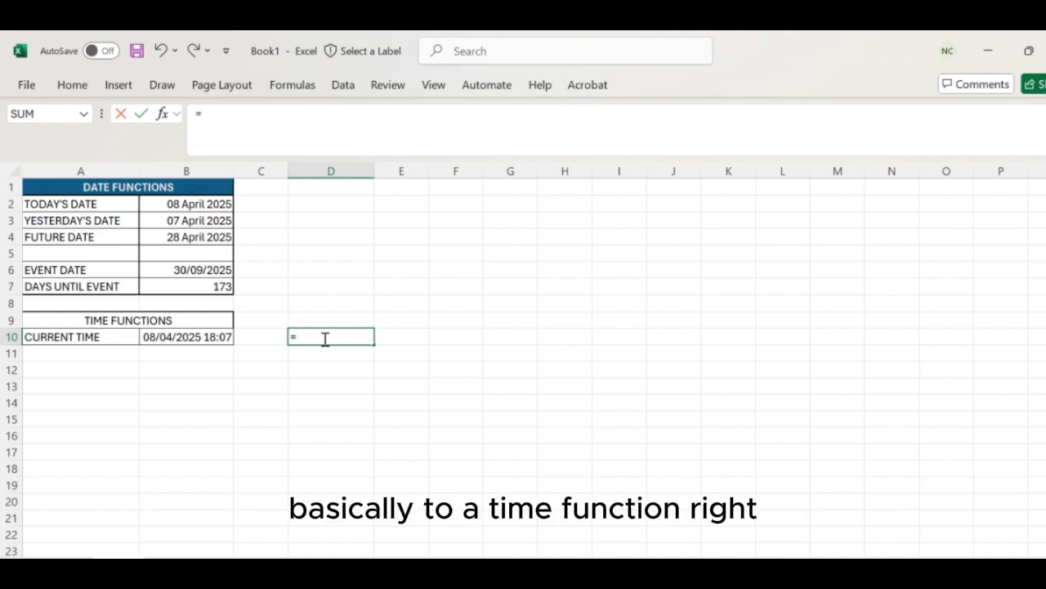
click(169, 336)
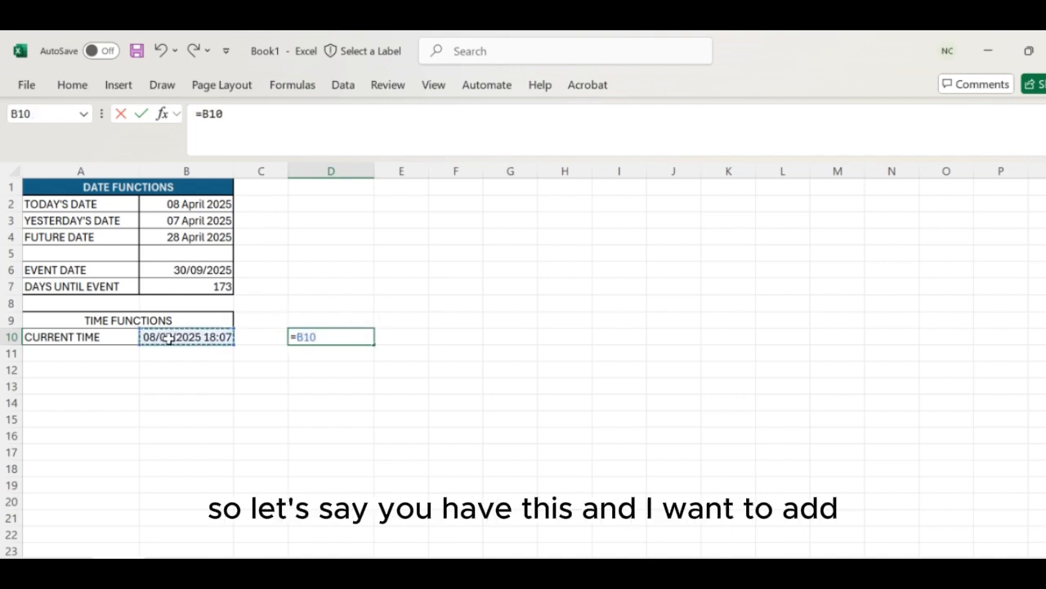
text(+1)
key(Return)
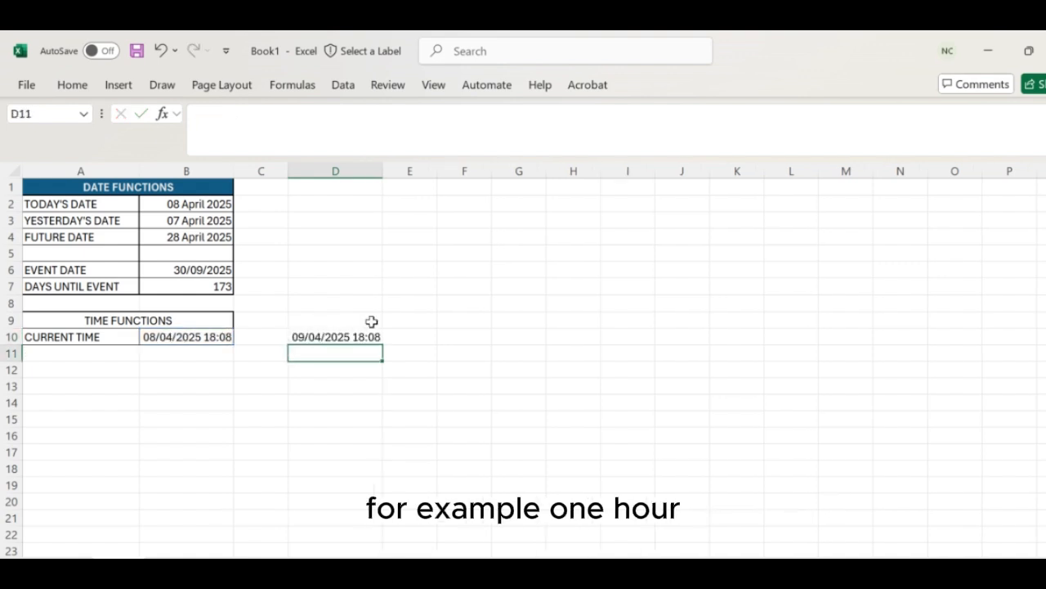
click(325, 338)
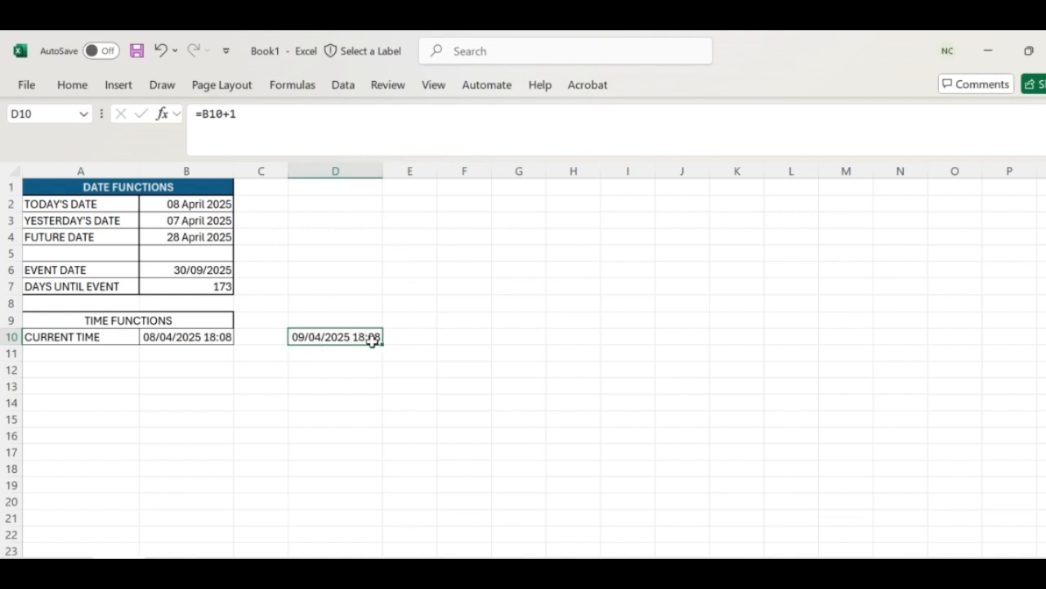
Add half a day to the value of D10 in cell E10 with the formula =D10+0.5
click(431, 336)
text(=)
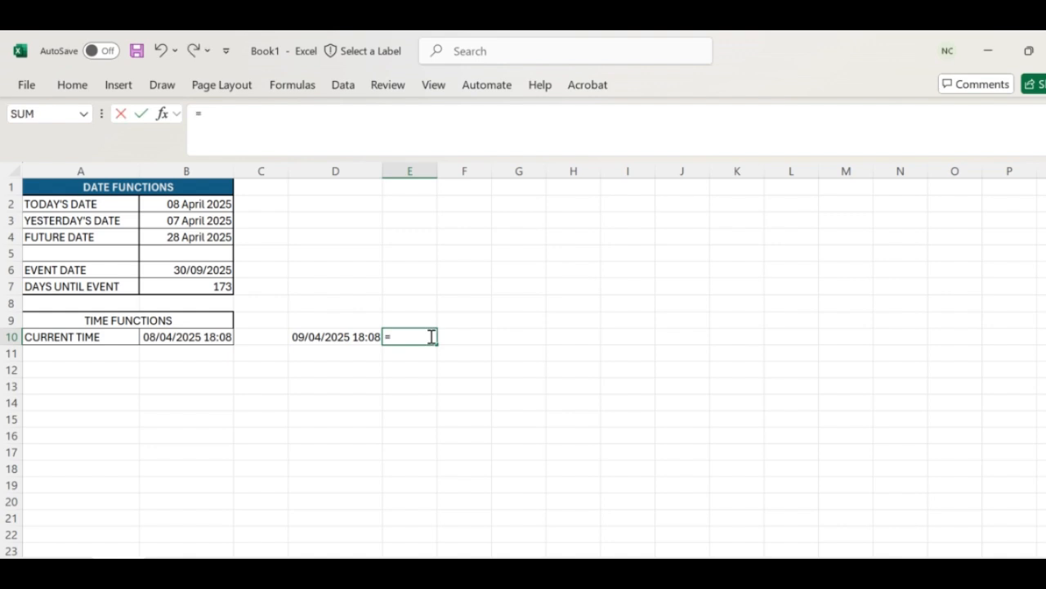
click(362, 336)
text(+0.)
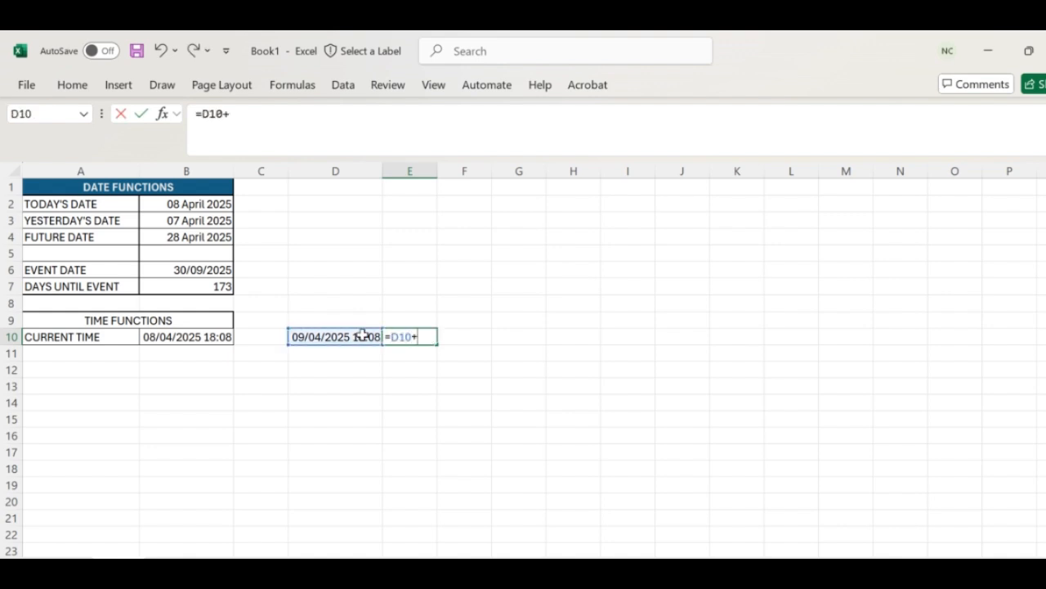
text(5)
key(Return)
click(439, 336)
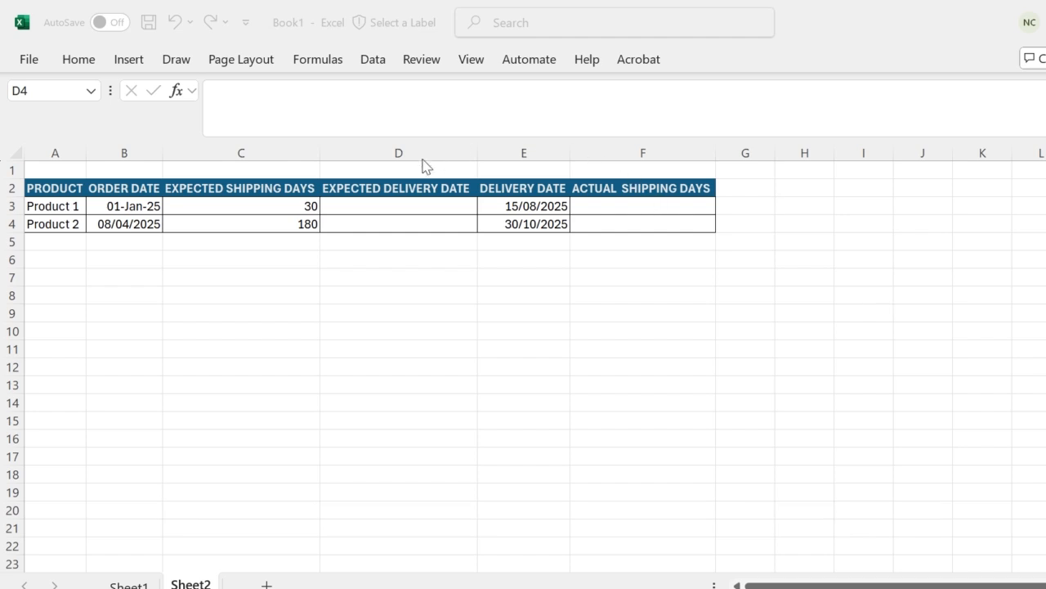
Review the expected shipping days, order date and product cells of Product 1 on Sheet2
click(232, 206)
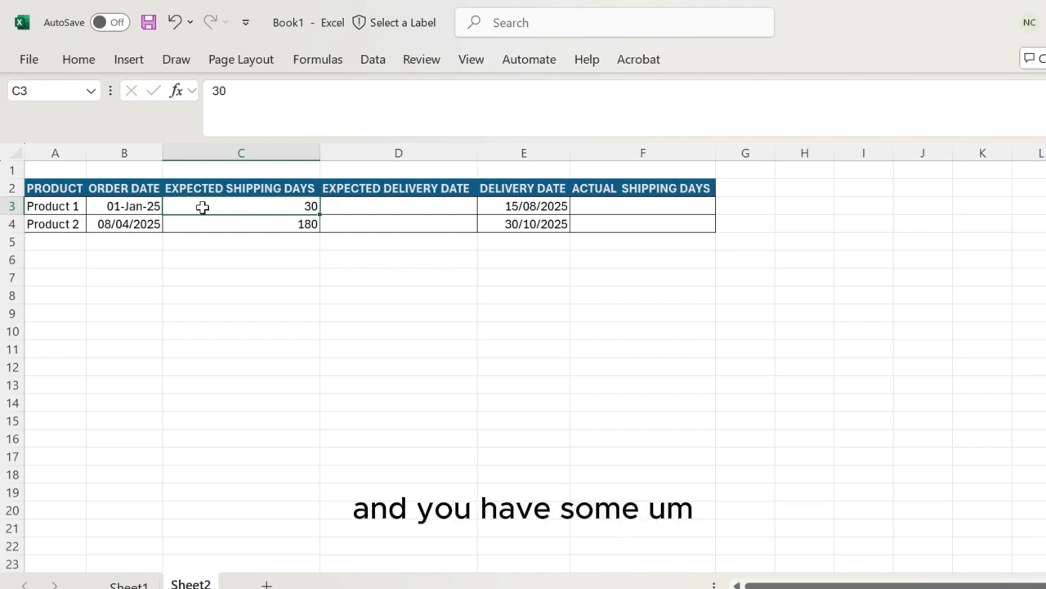
click(121, 211)
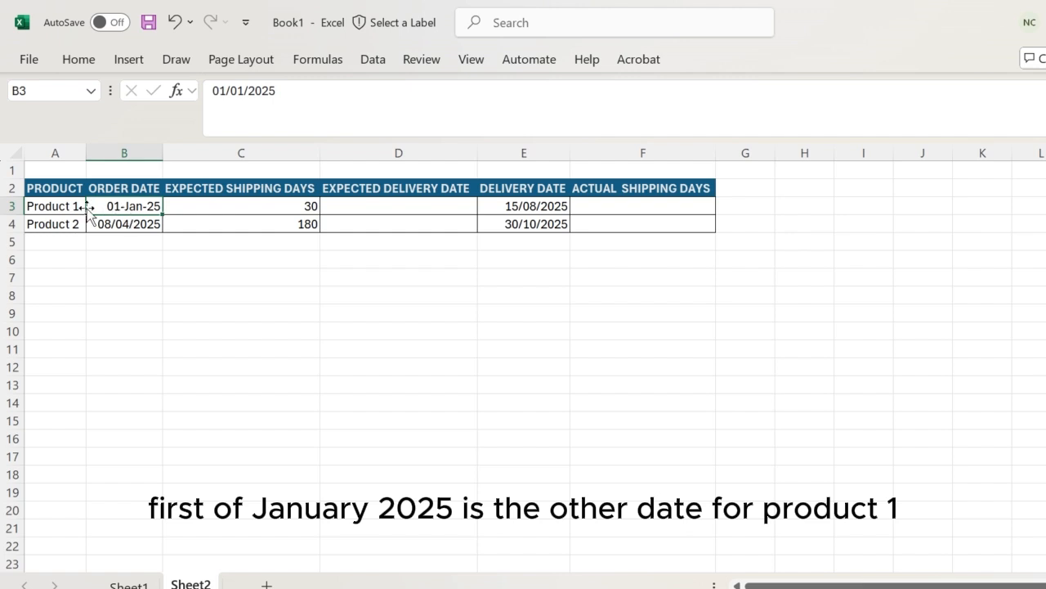
click(60, 203)
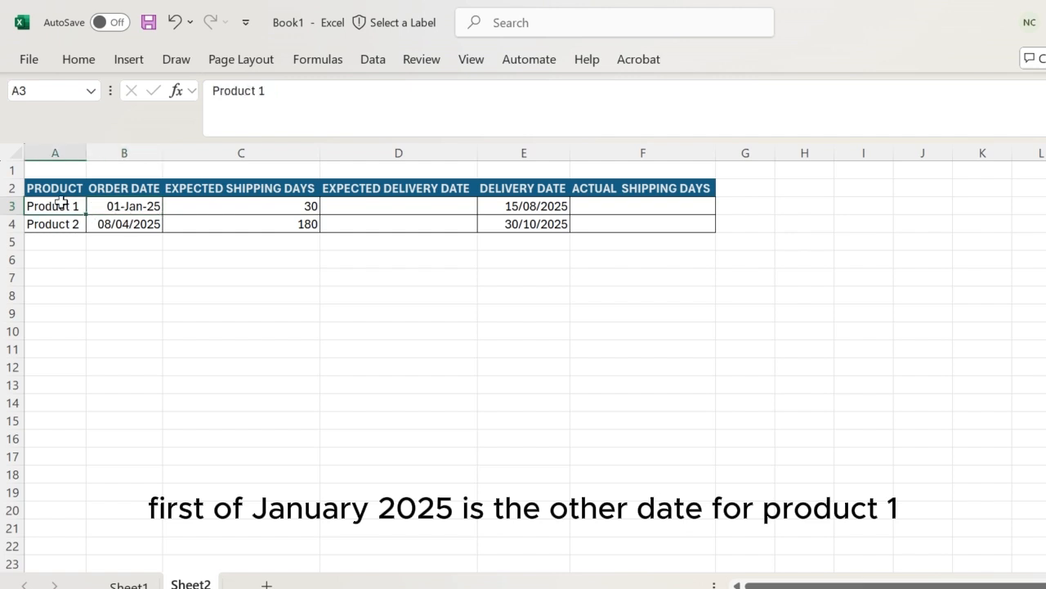
Review Product 2's order date and expected shipping days, and the expected delivery date, delivery date and actual shipping days columns
click(122, 221)
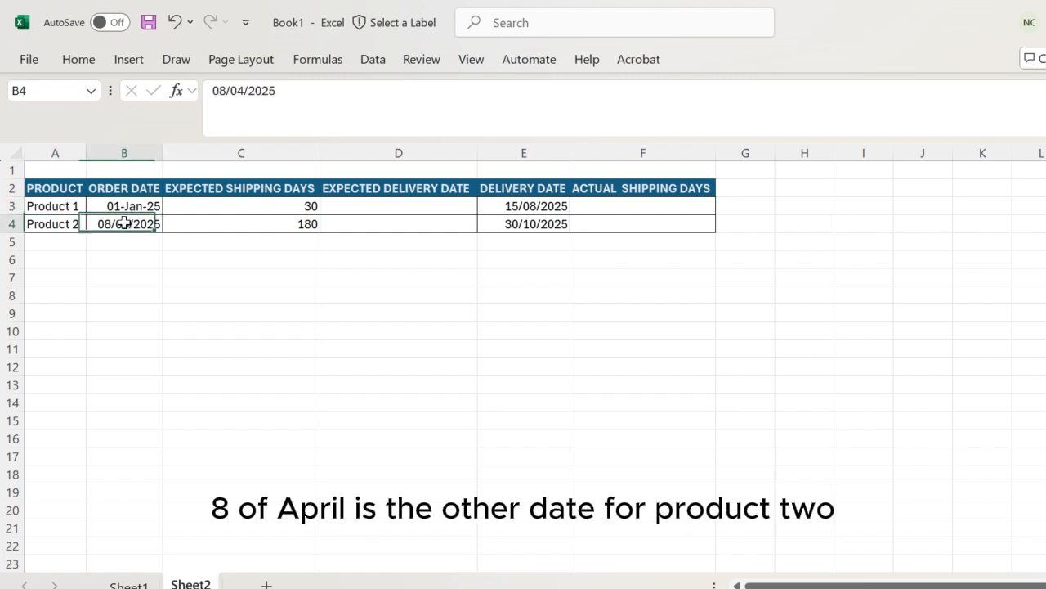
click(63, 225)
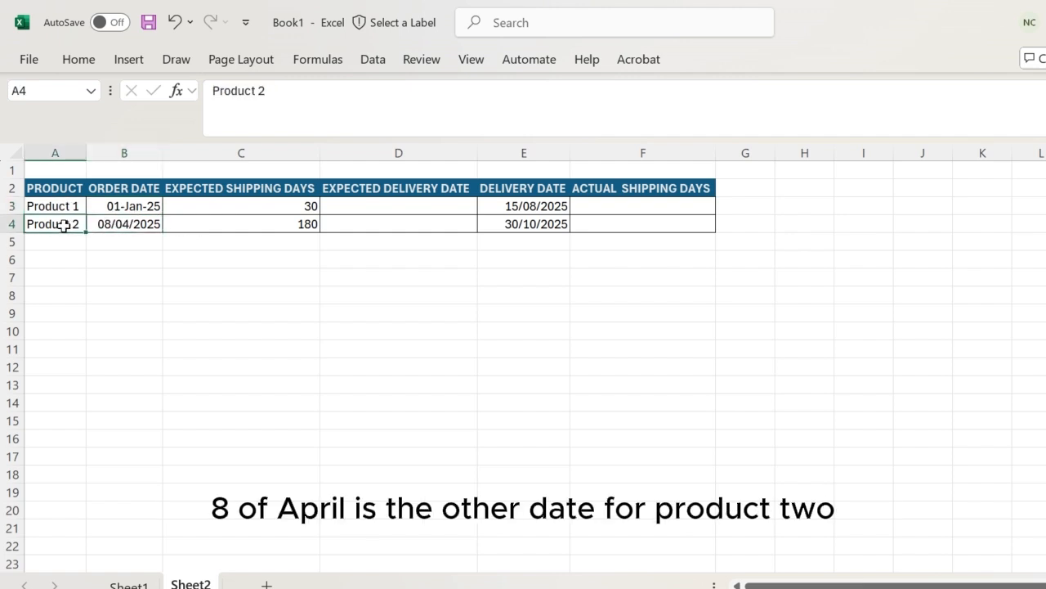
click(258, 189)
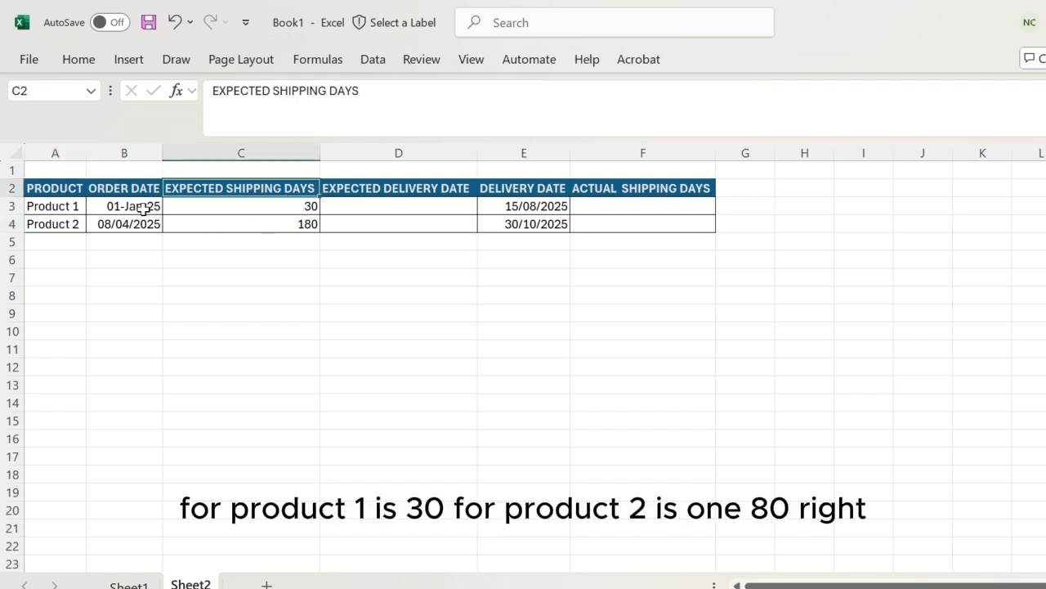
click(300, 227)
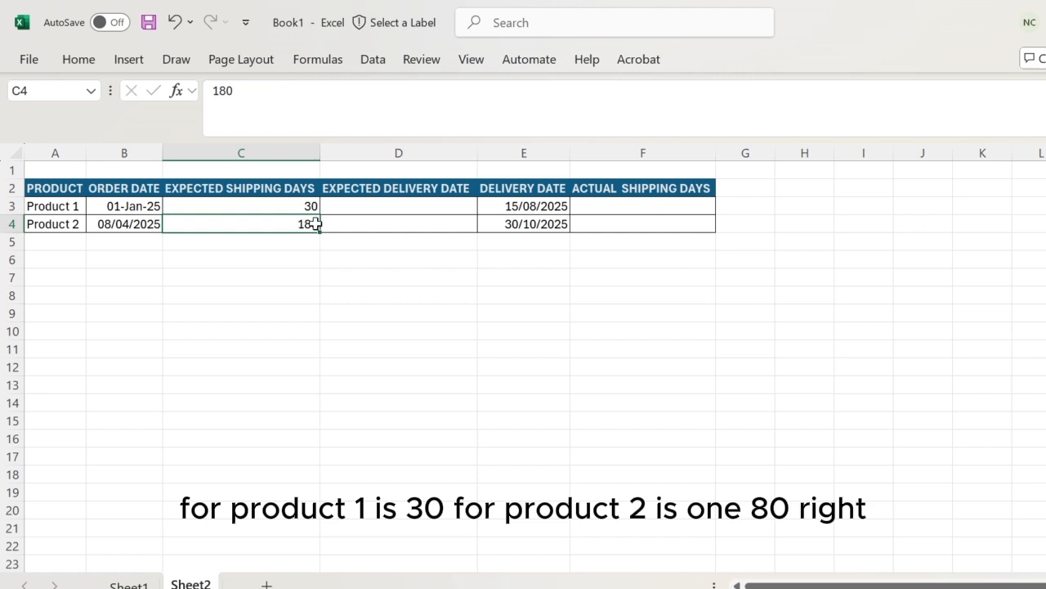
click(404, 203)
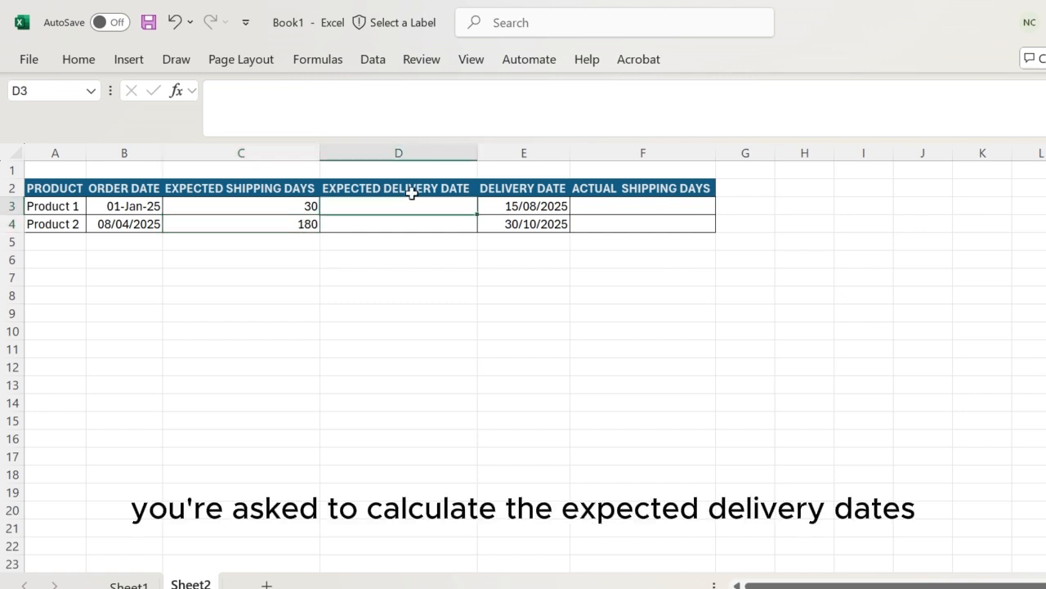
click(418, 189)
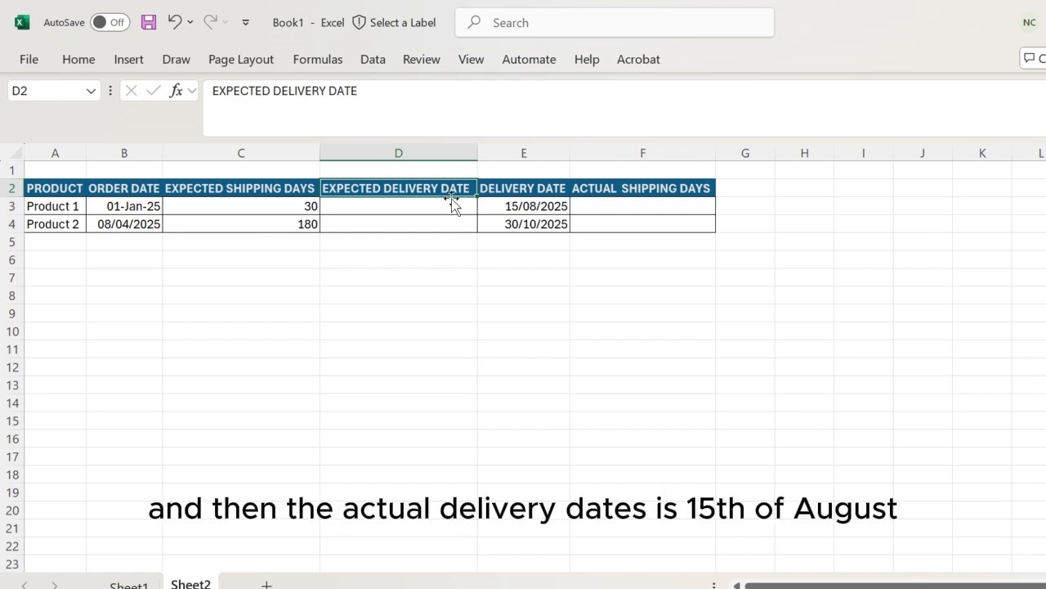
click(533, 188)
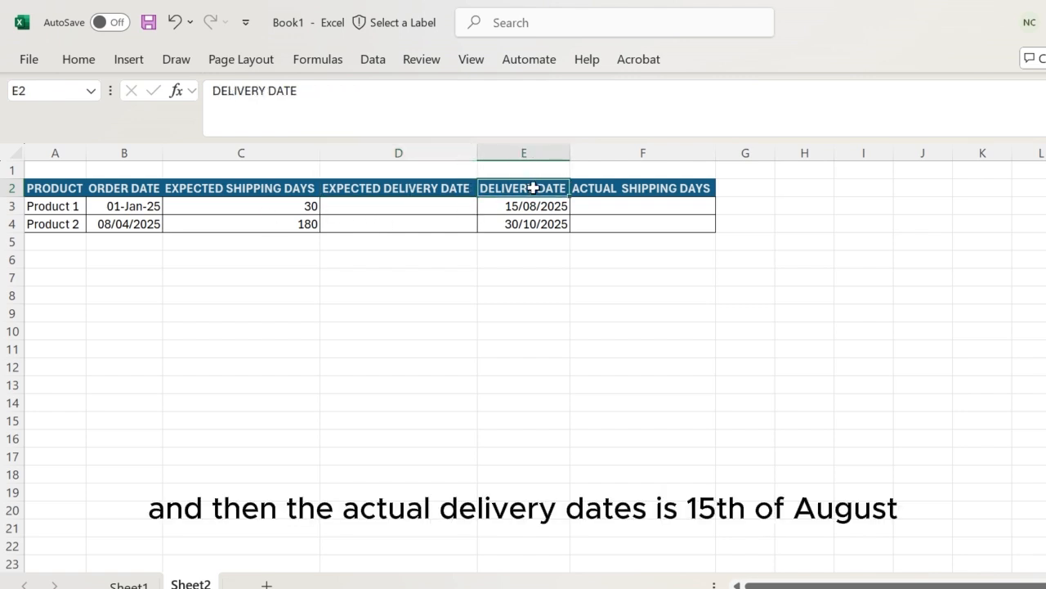
click(532, 205)
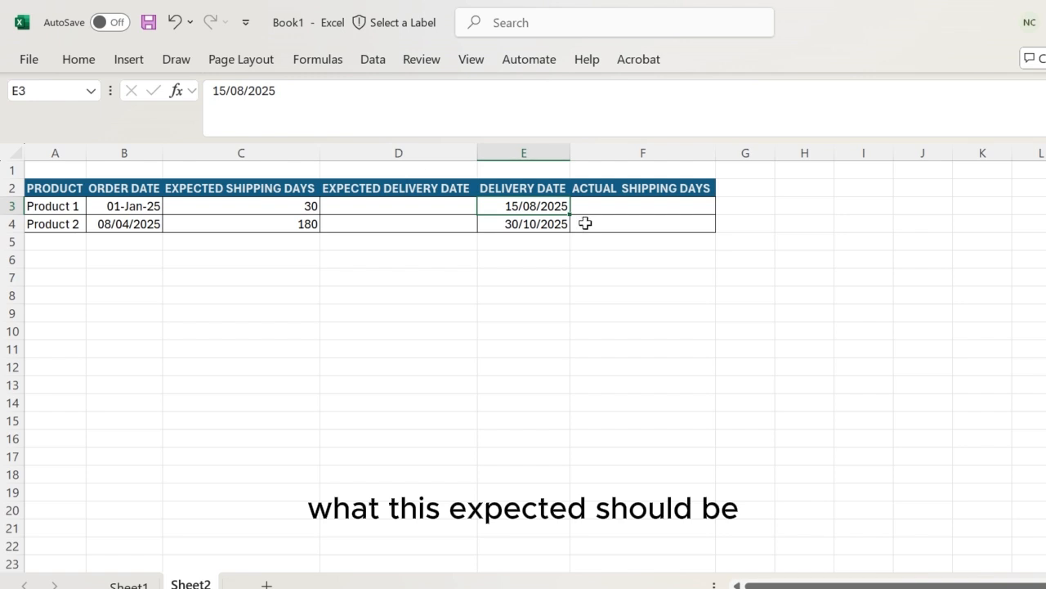
click(657, 202)
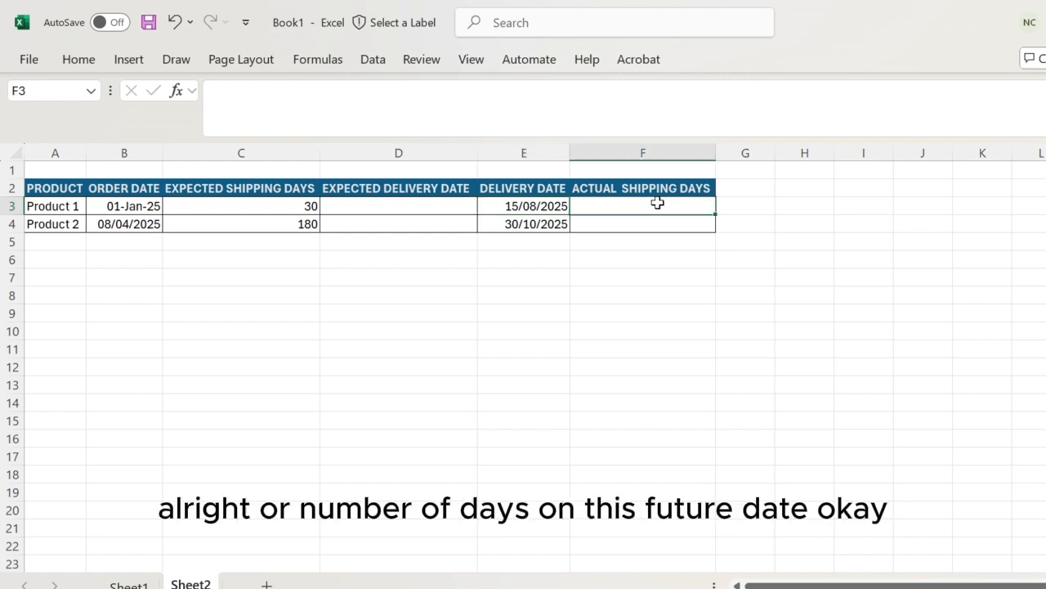
click(564, 202)
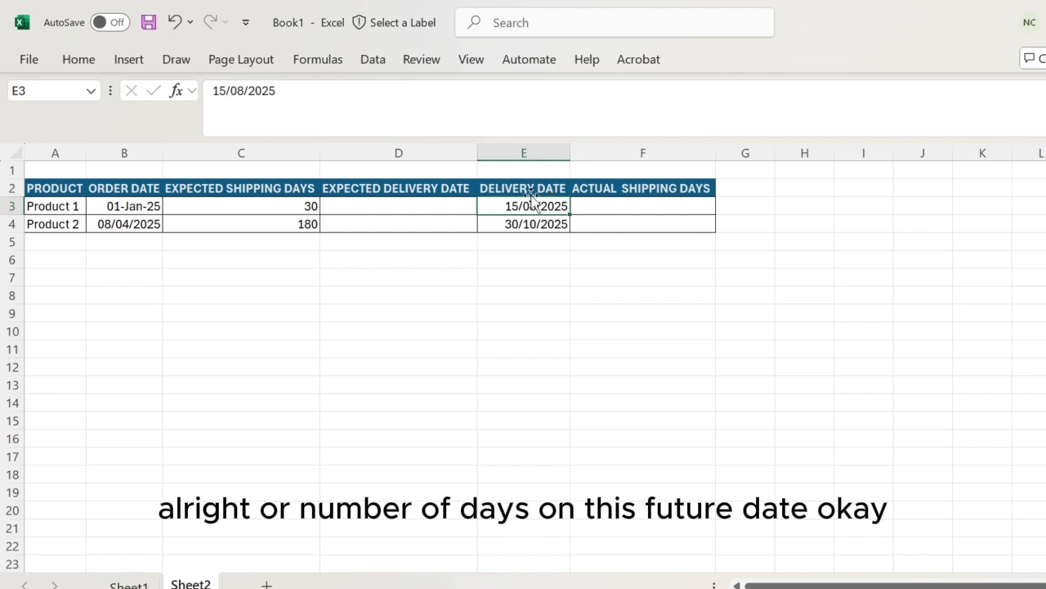
Examine Product 1's order date and expected shipping days as inputs for its expected delivery date
click(399, 205)
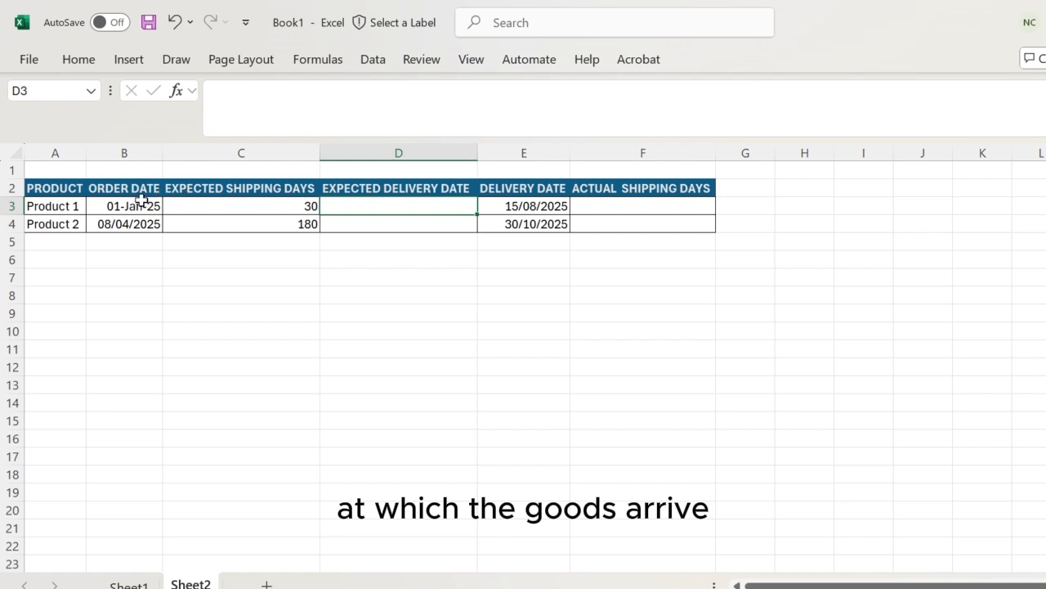
click(310, 207)
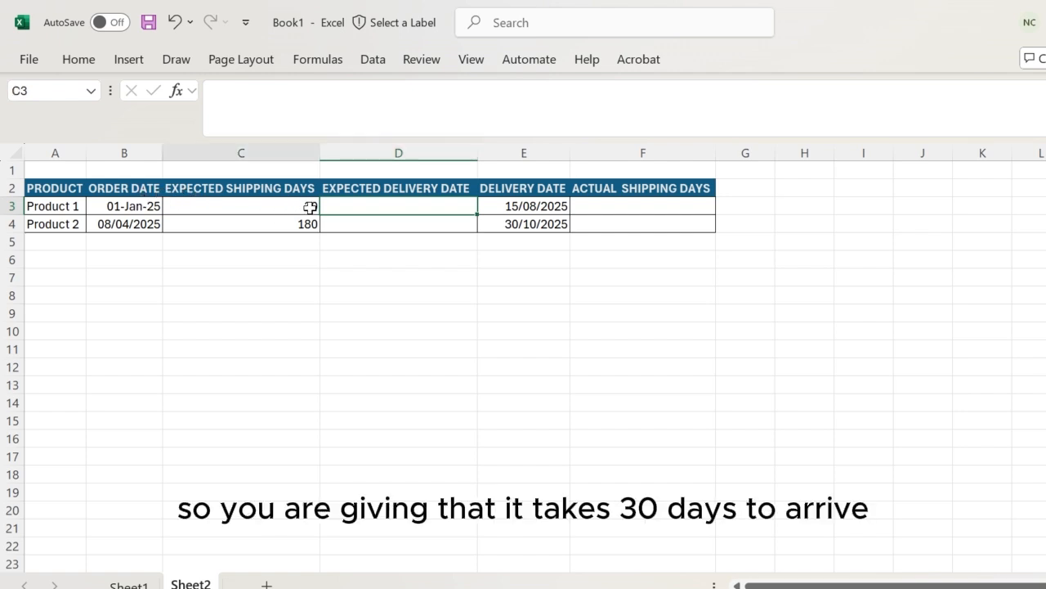
text(30)
key(ctrl+Return)
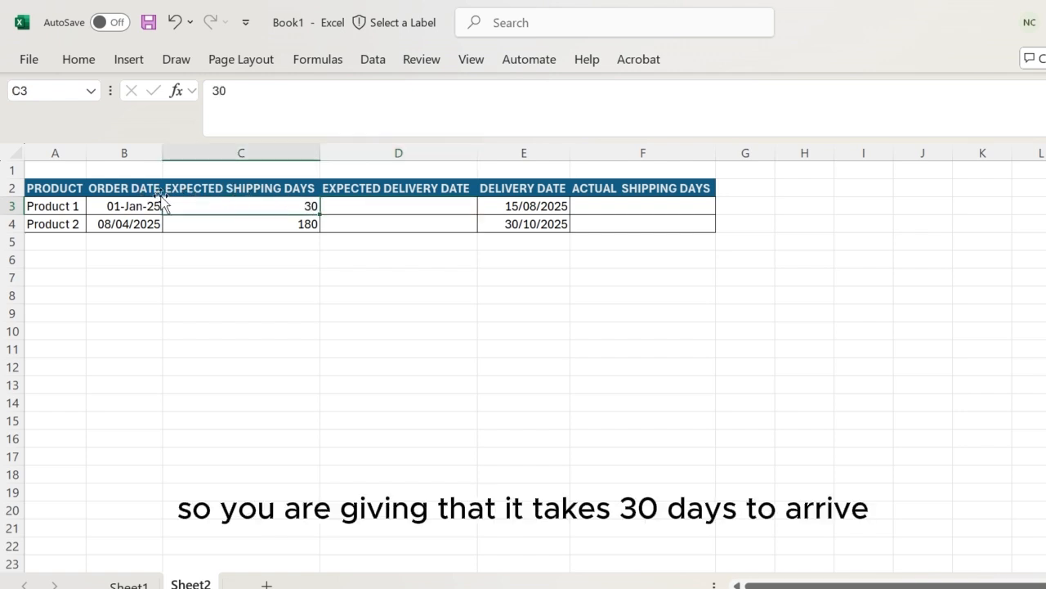
click(114, 205)
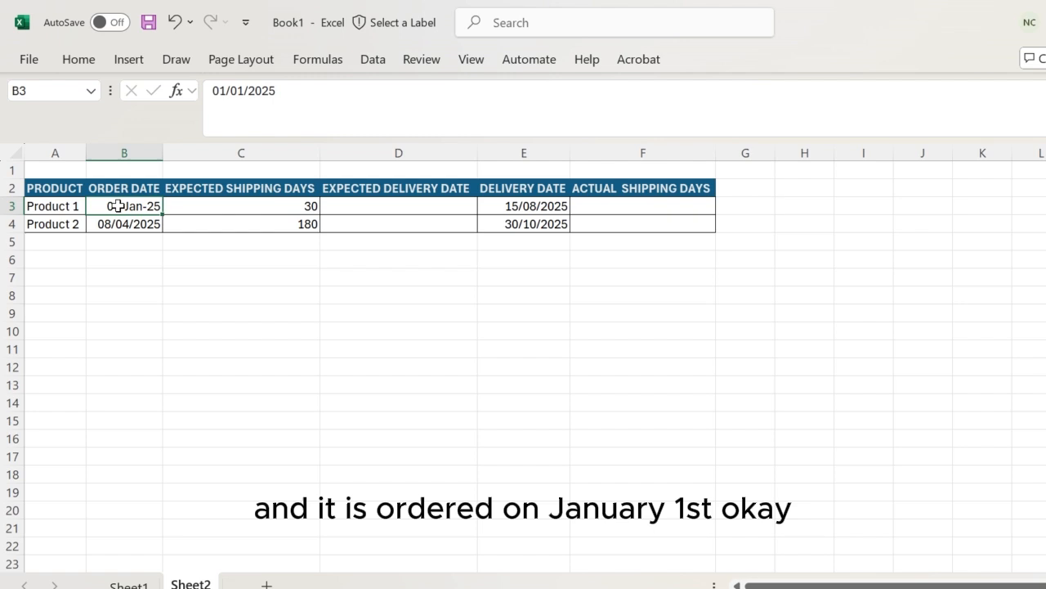
click(281, 211)
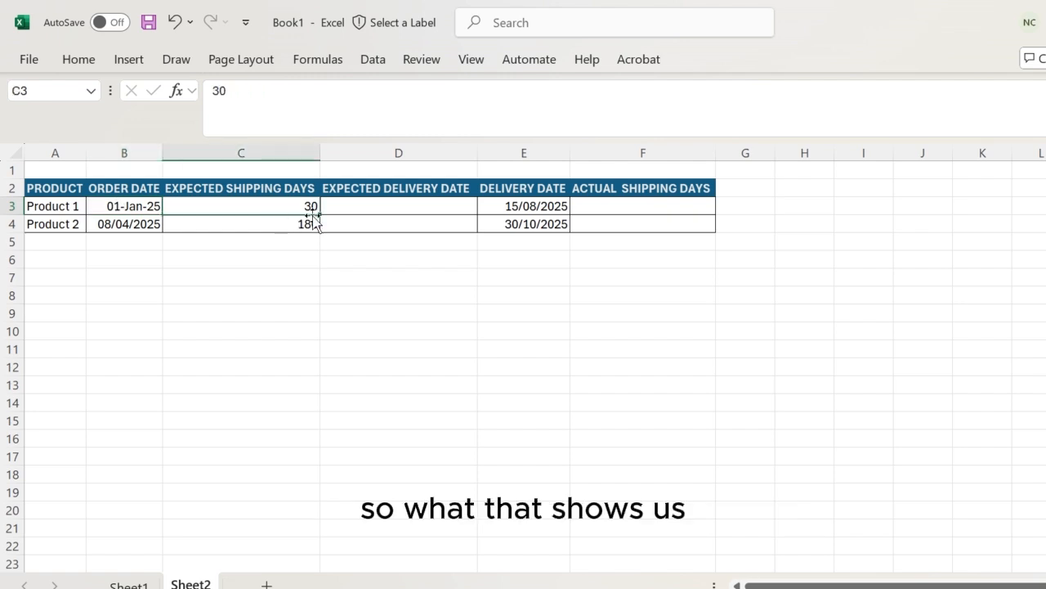
click(413, 208)
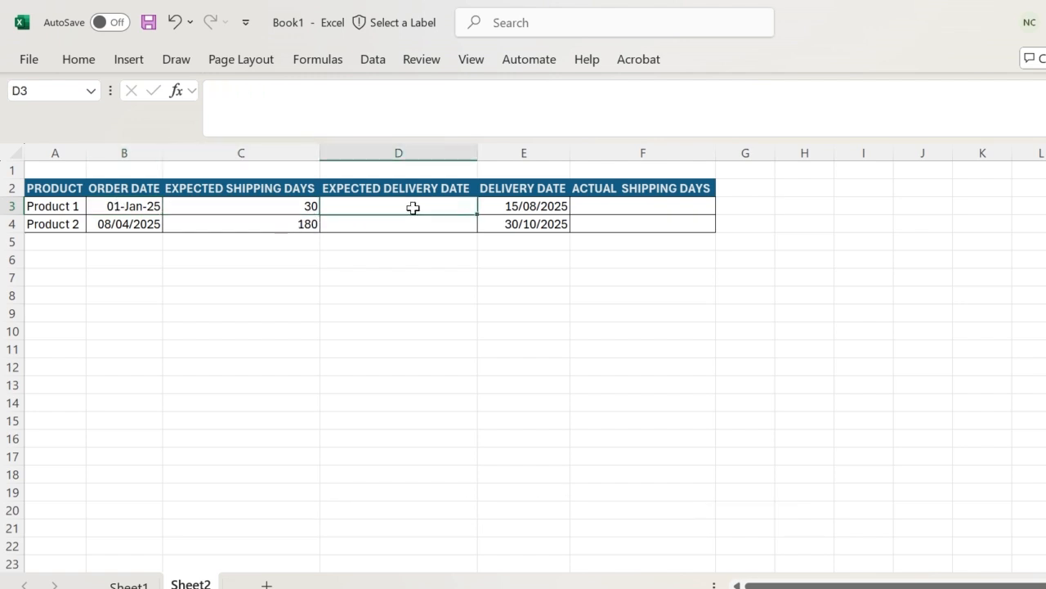
click(302, 206)
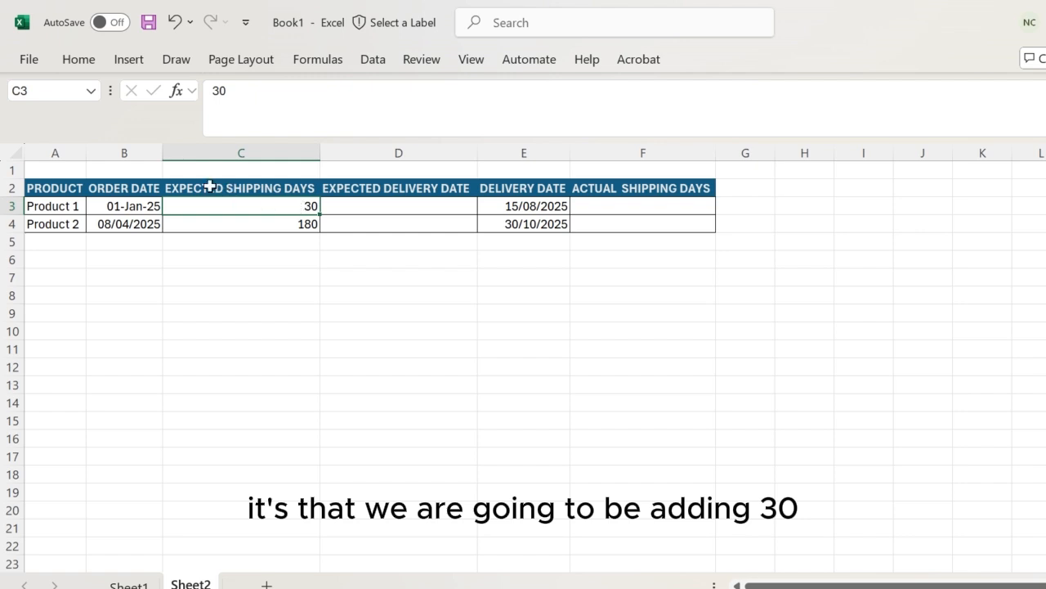
click(137, 205)
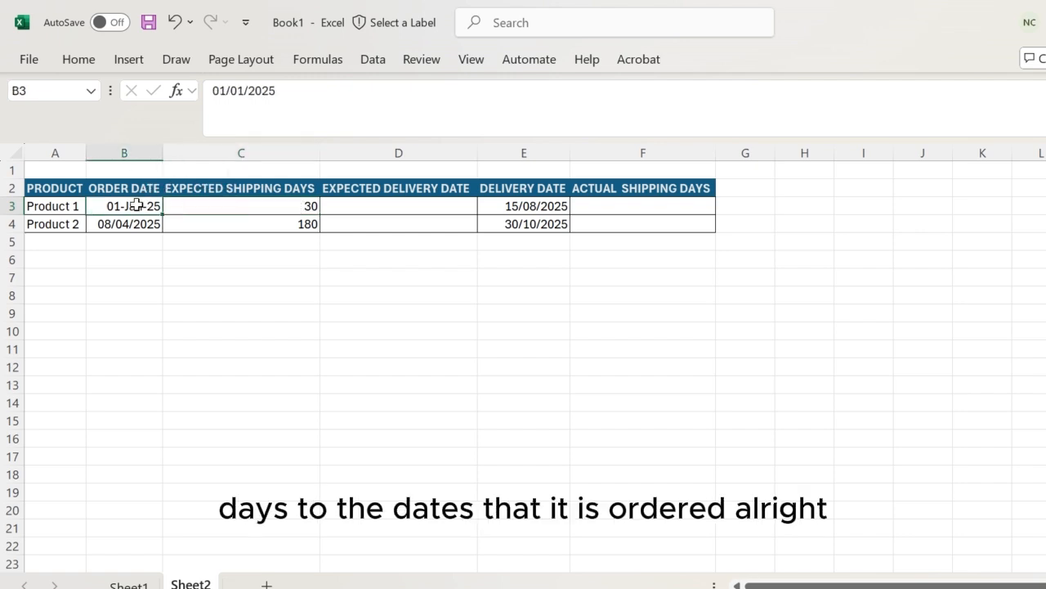
Calculate Product 1's expected delivery date in cell D3 with the formula =B3+C3
click(373, 205)
text(=)
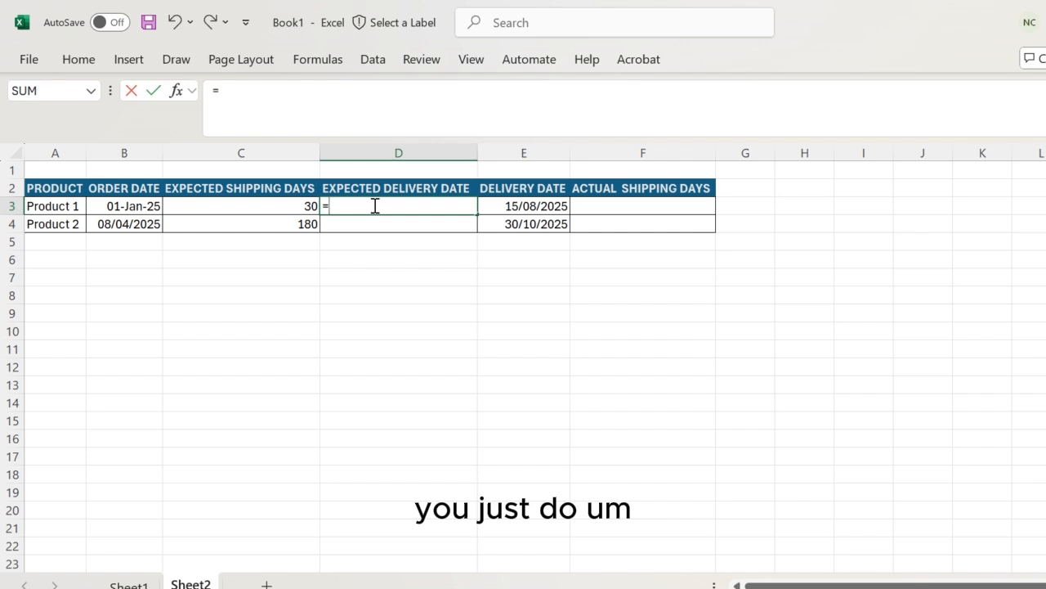
click(121, 205)
text(+)
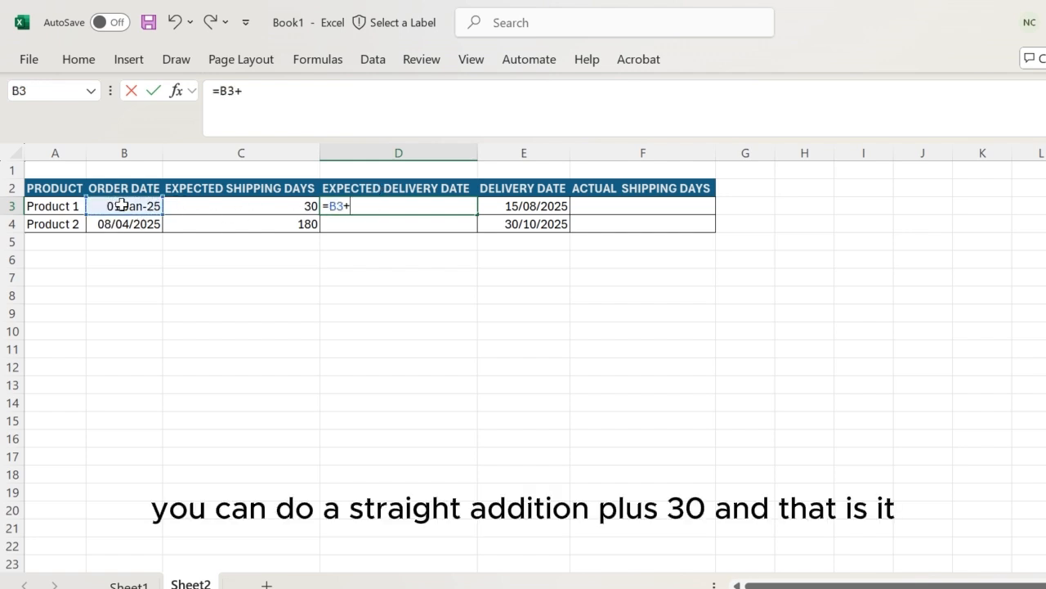
click(242, 202)
key(Return)
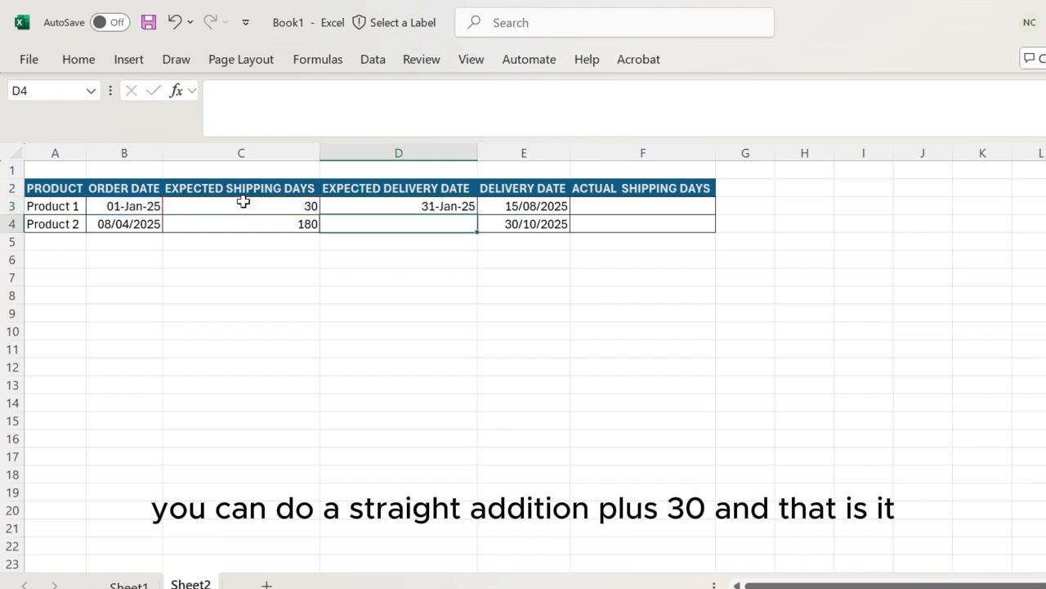
Check D3 against Product 1's order date and shipping days, and fill its formula down to cell D4
click(390, 201)
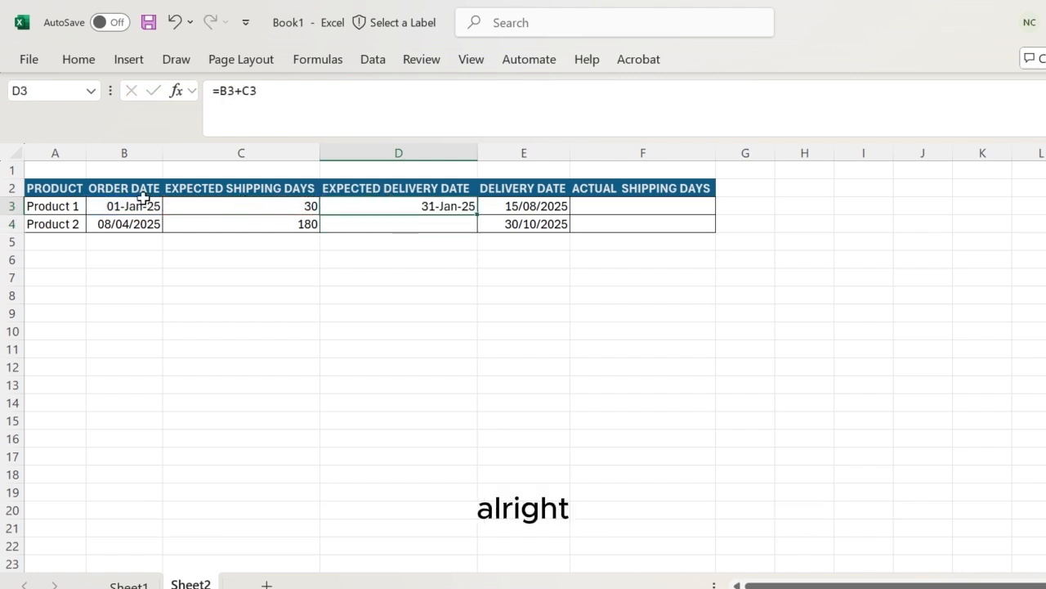
click(117, 205)
click(258, 206)
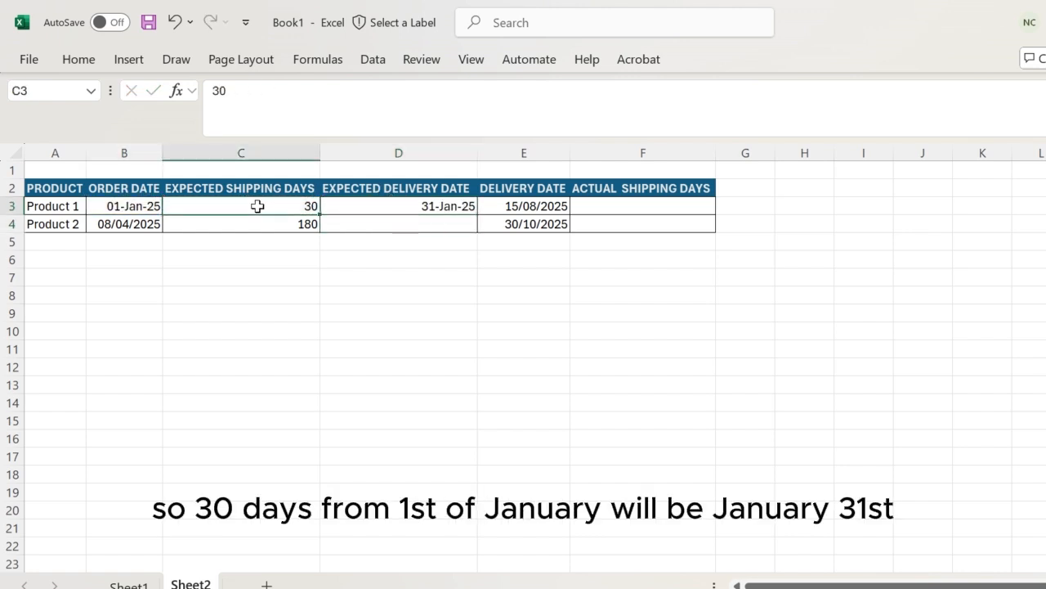
click(454, 204)
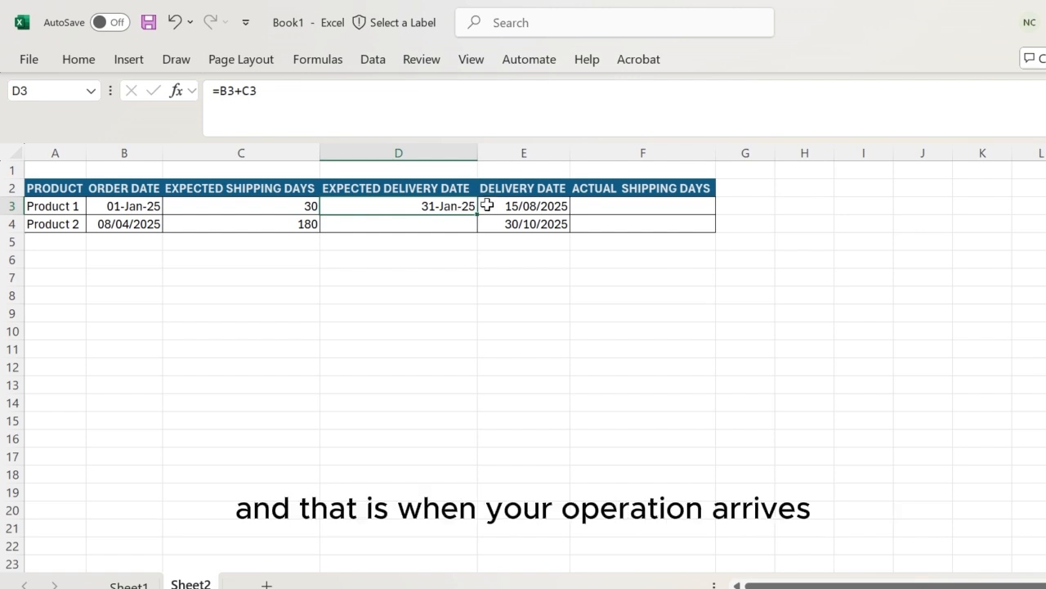
double_click(477, 214)
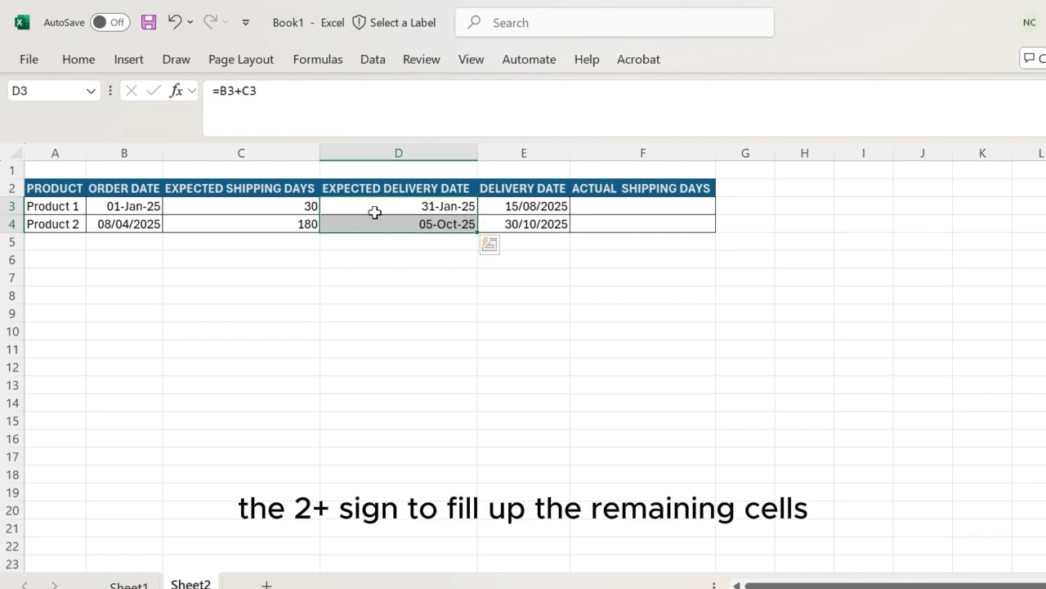
Check Product 2's order date and expected delivery date, and compare Product 1's expected and actual delivery dates
click(119, 229)
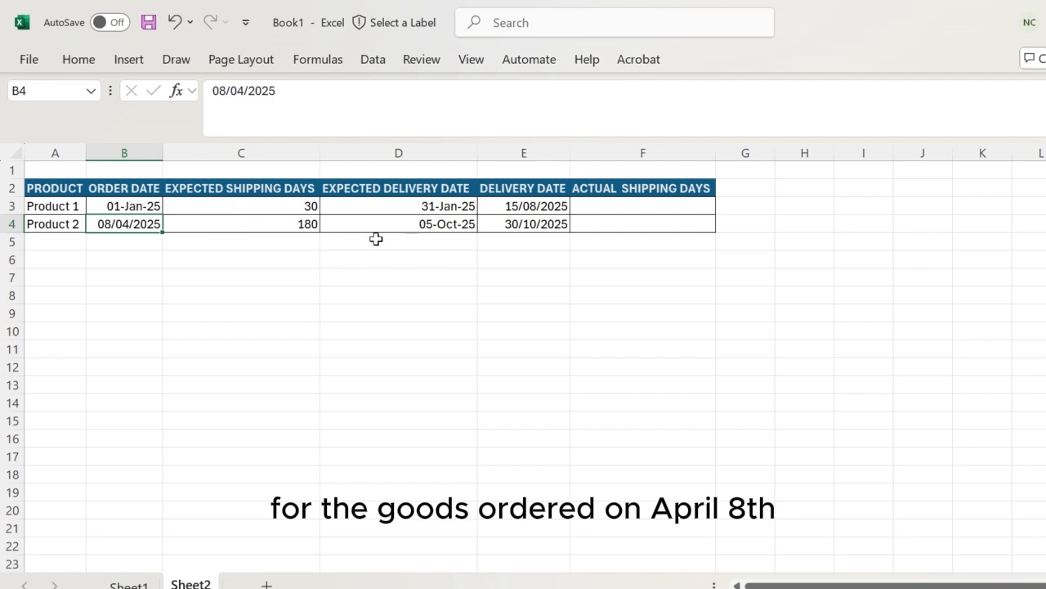
click(426, 223)
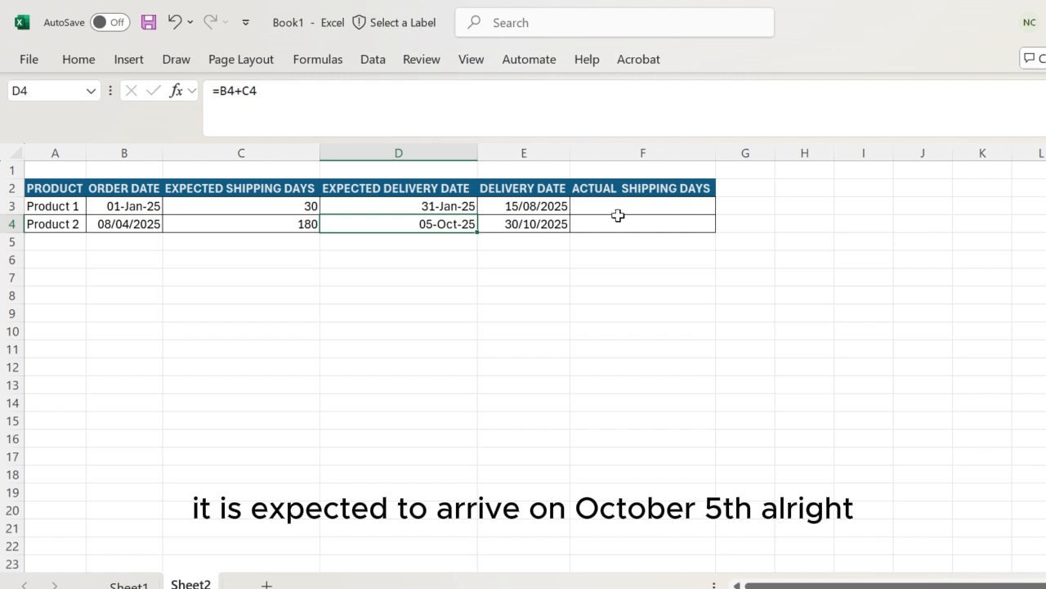
click(529, 204)
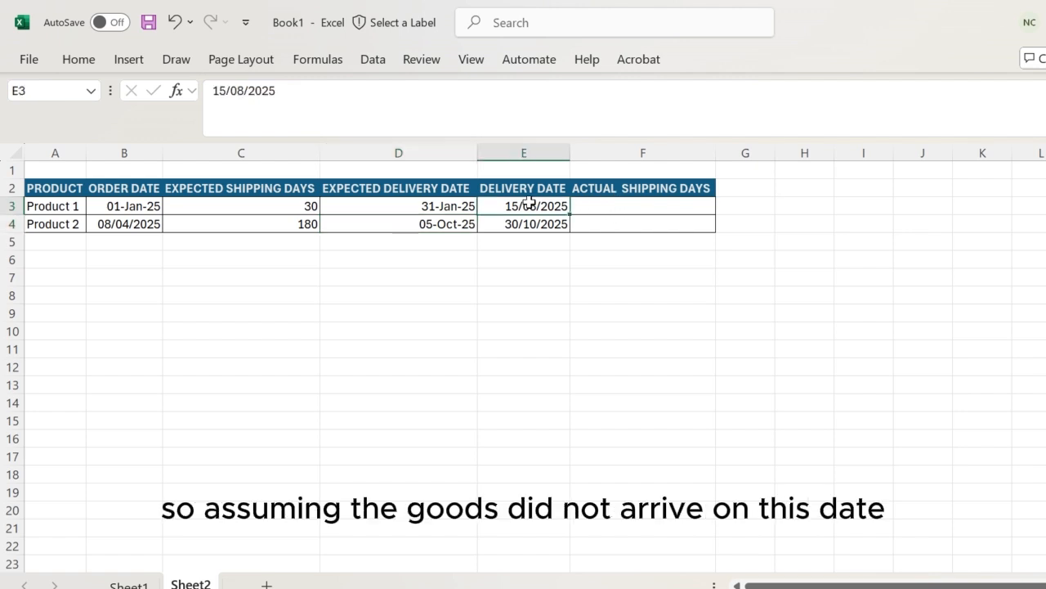
click(410, 210)
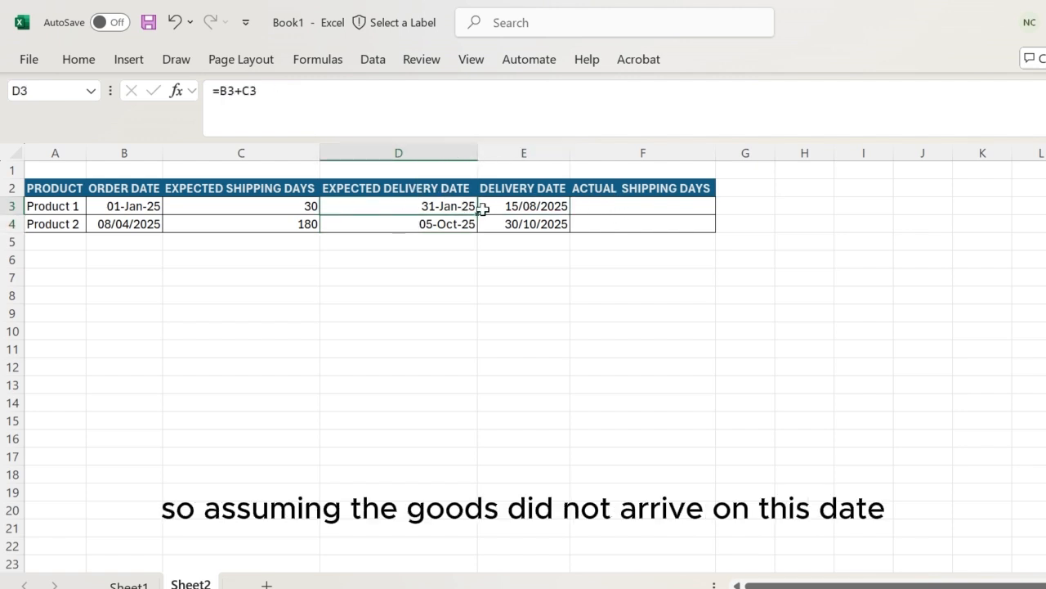
click(544, 206)
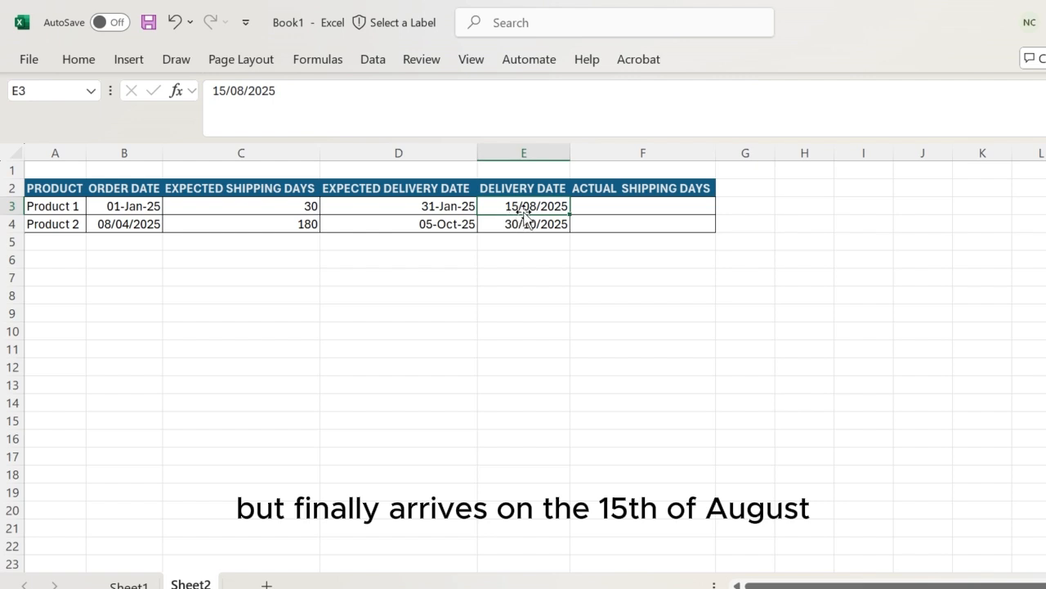
Begin a DATEDIF formula in cell F3 for Product 1's actual shipping days
click(631, 208)
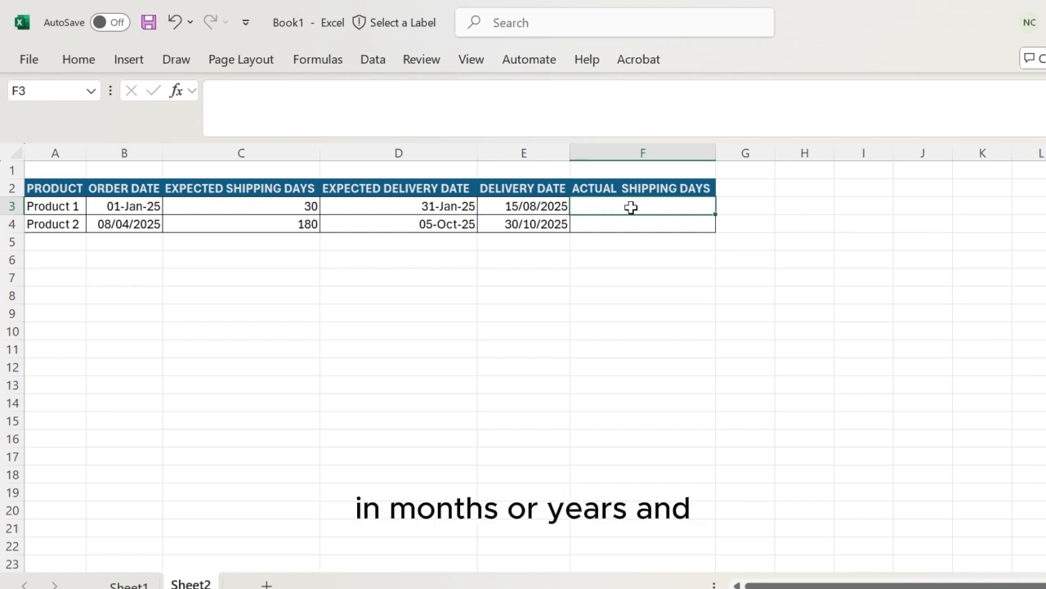
text(=)
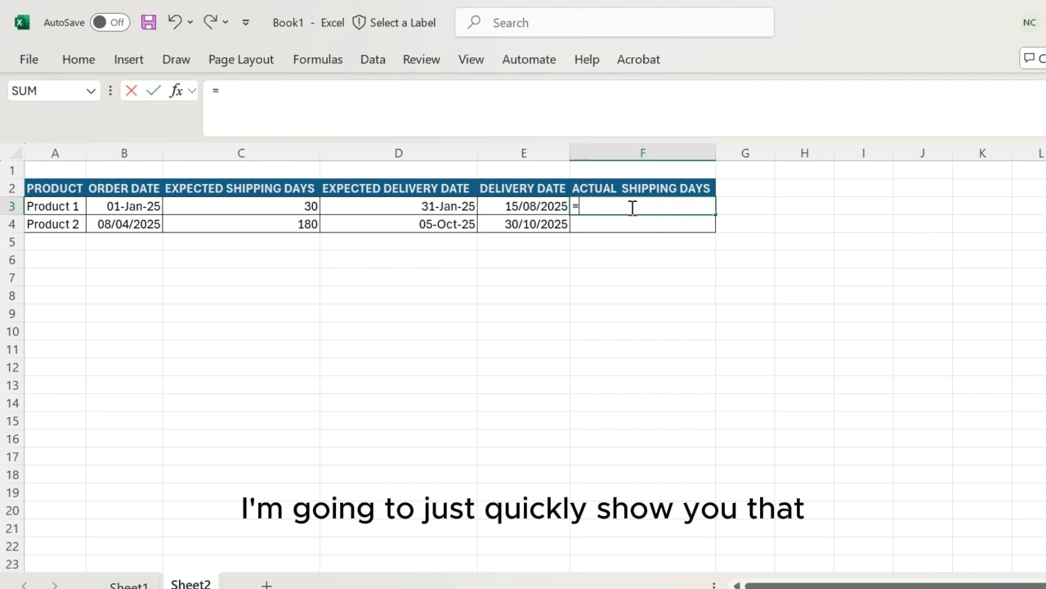
text(dated)
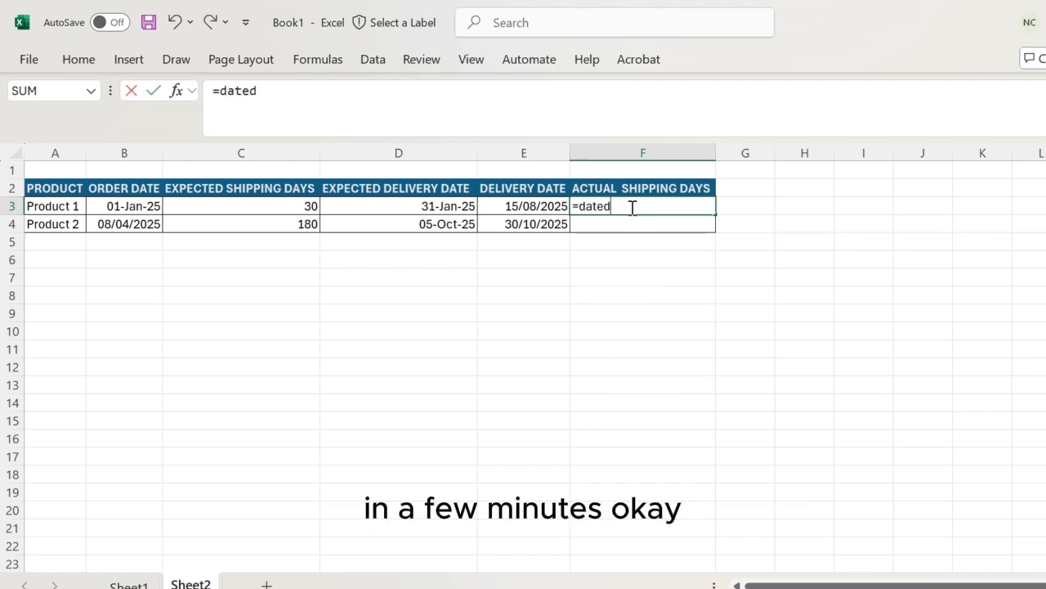
key(BackSpace)
key(BackSpace)
key(BackSpace)
key(BackSpace)
key(BackSpace)
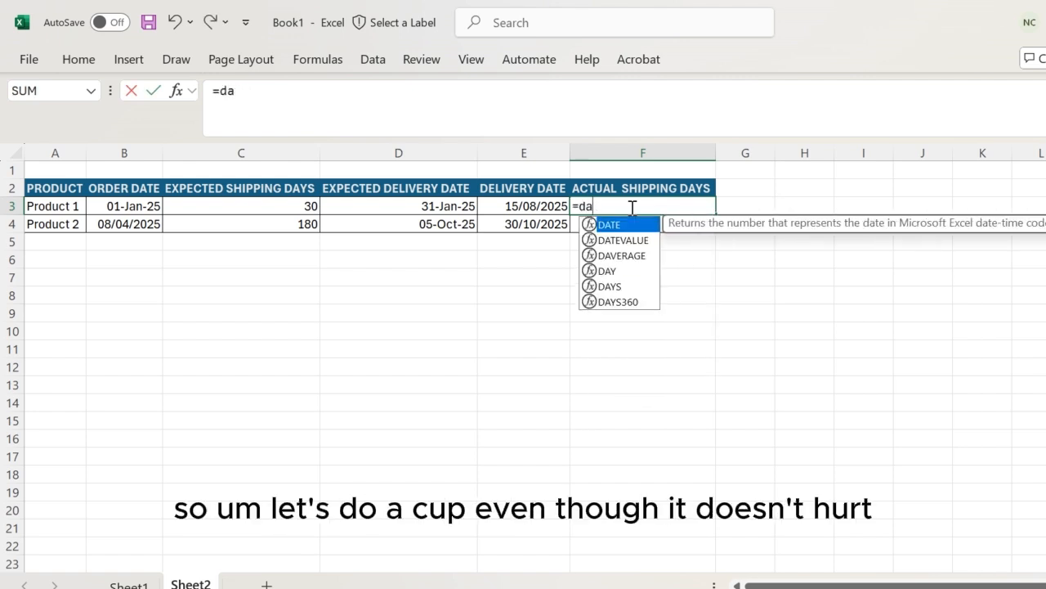
text(DATE)
text(D)
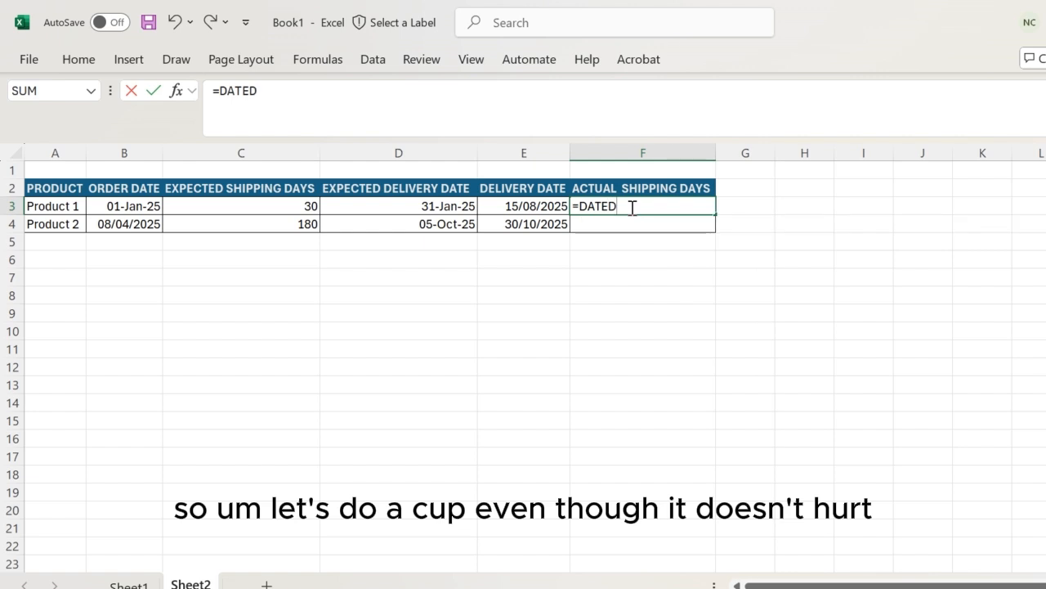
text(IF()
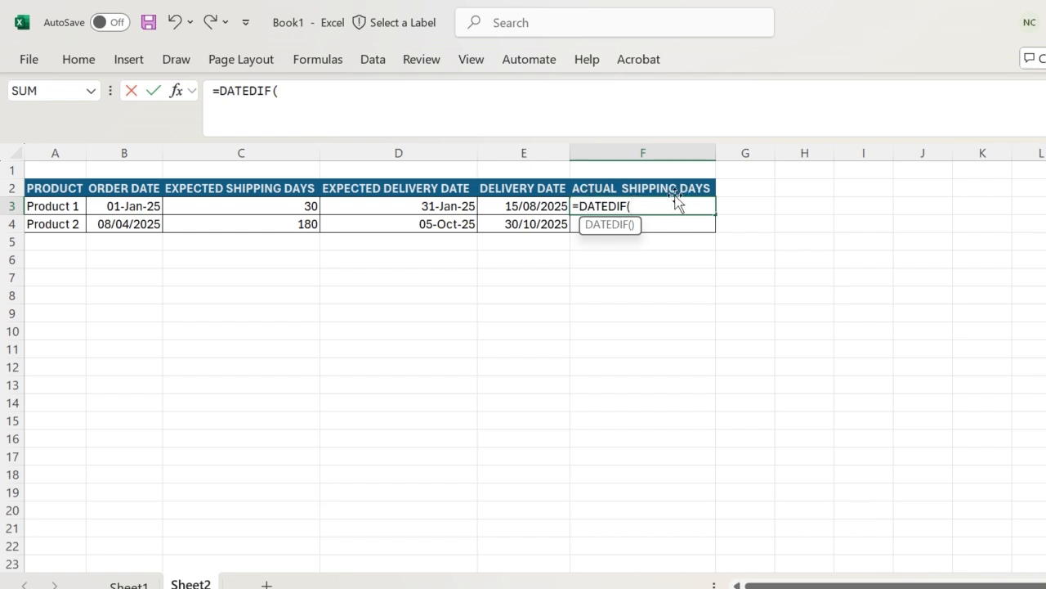
Complete F3's formula as =DATEDIF(B3,E3,"d"), from order date to delivery date in days, and fill it down to F4
click(140, 206)
text(,)
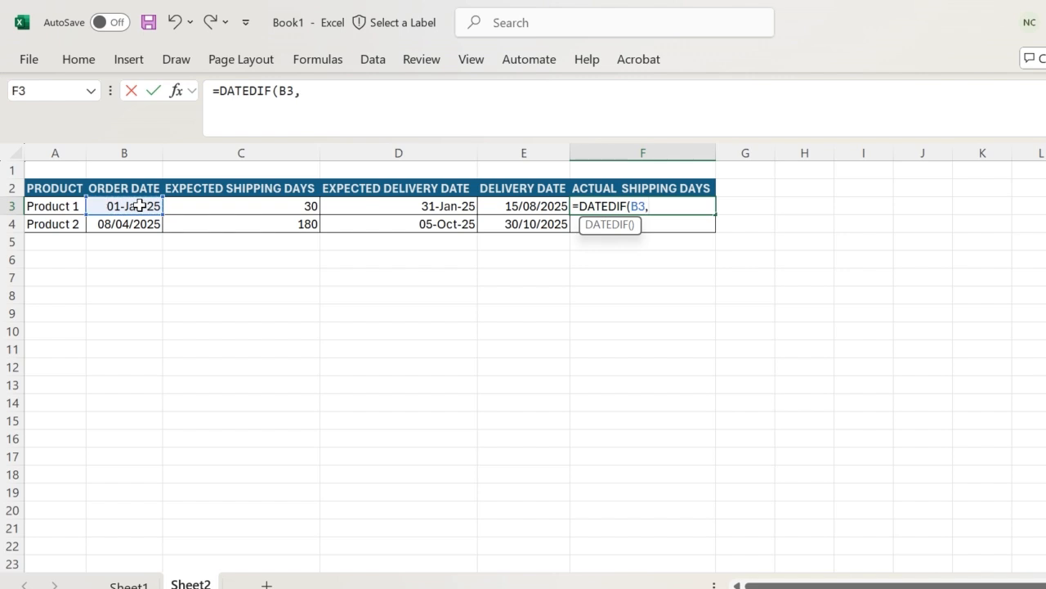
click(520, 205)
text(,)
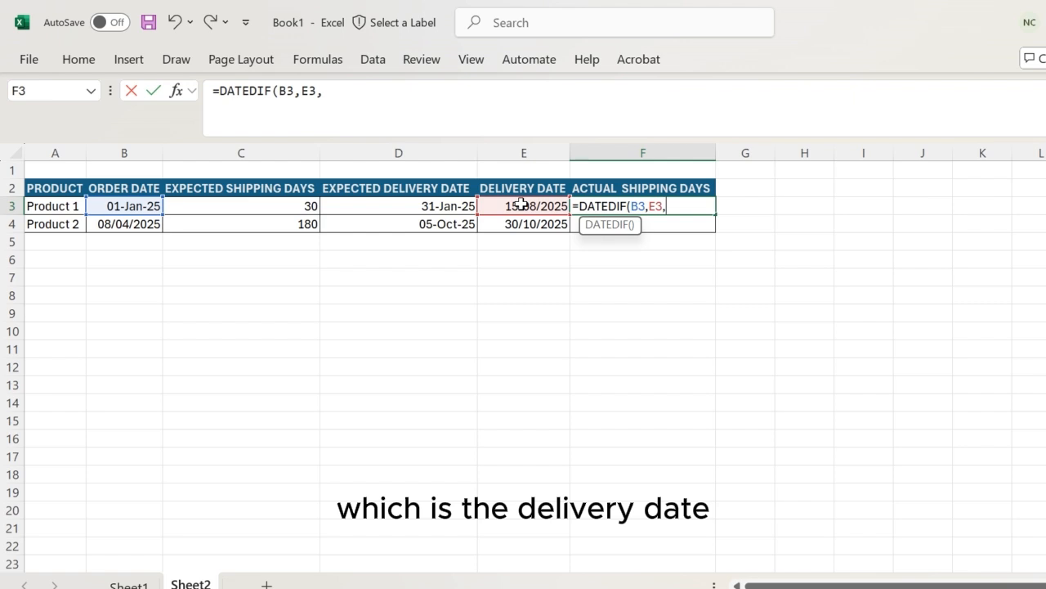
text("")
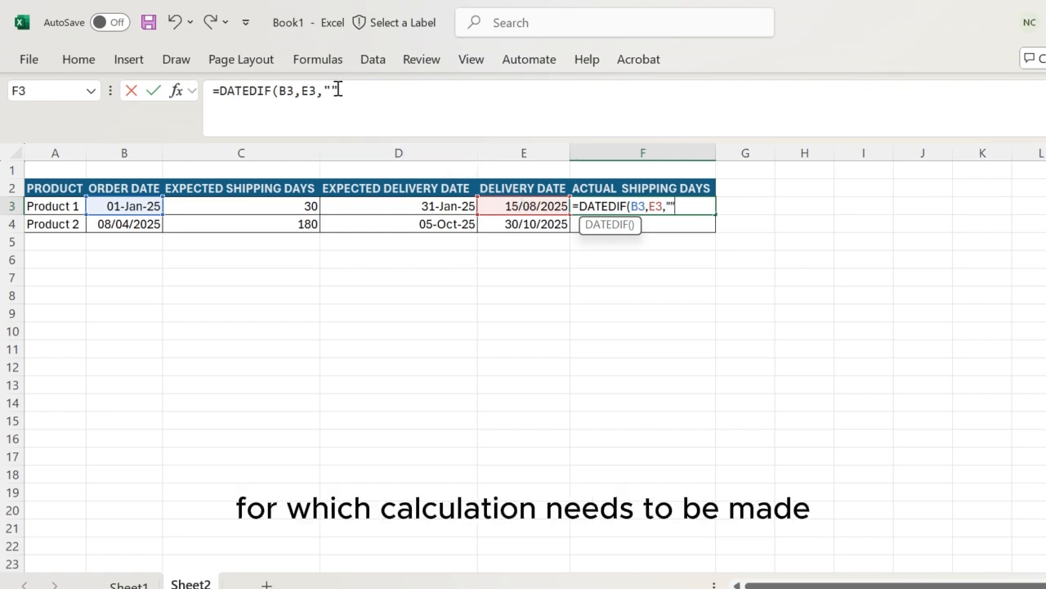
click(342, 90)
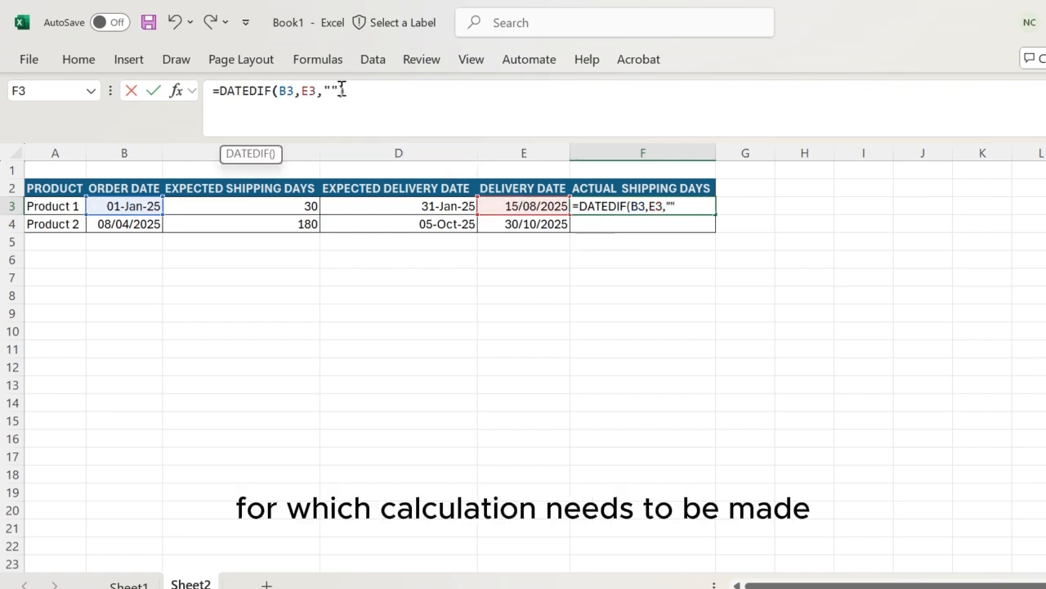
text())
click(331, 91)
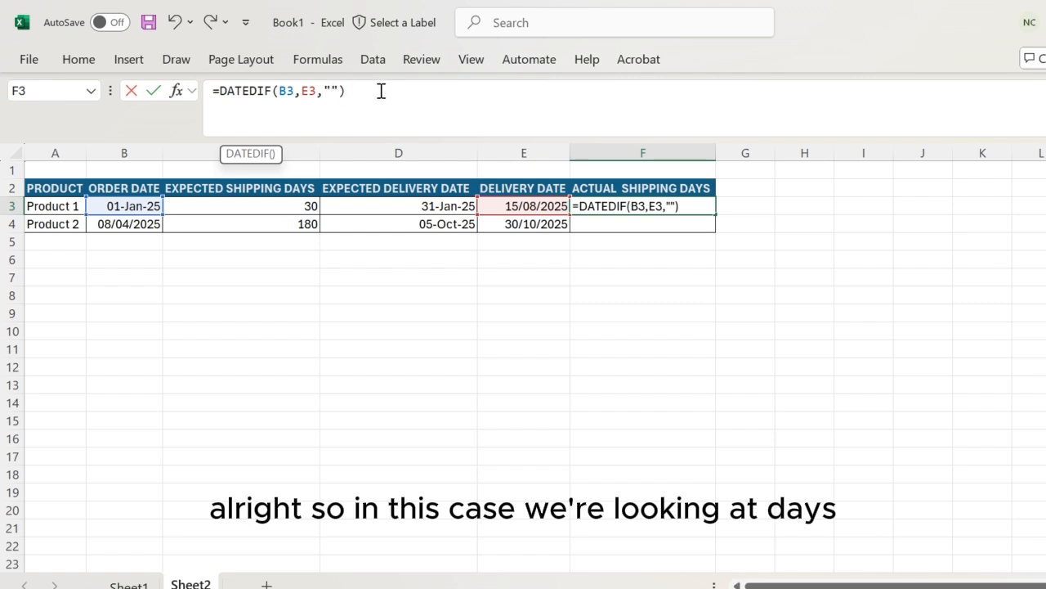
text(d)
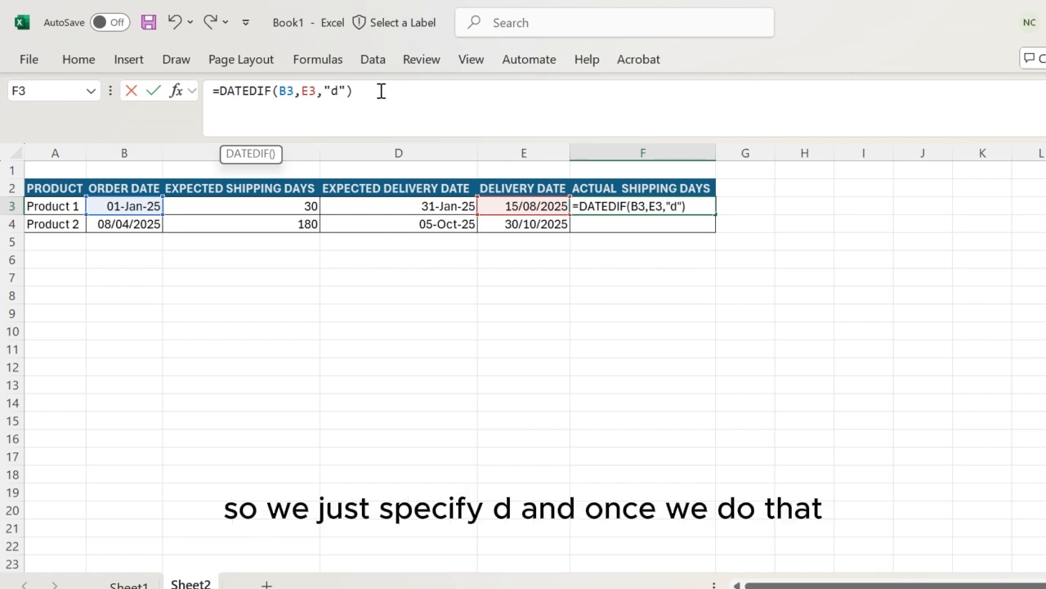
key(Return)
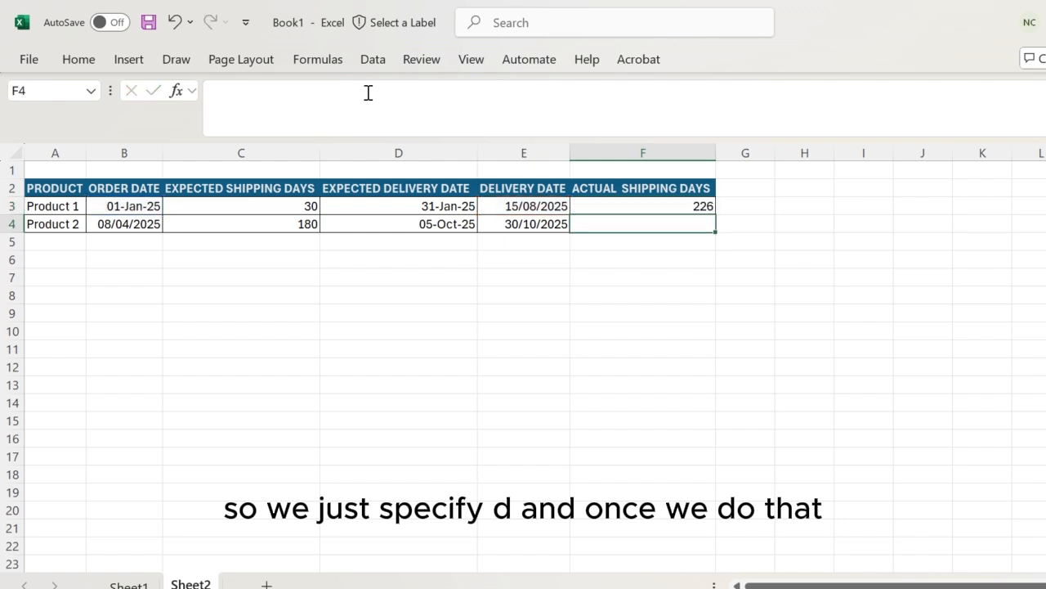
click(672, 204)
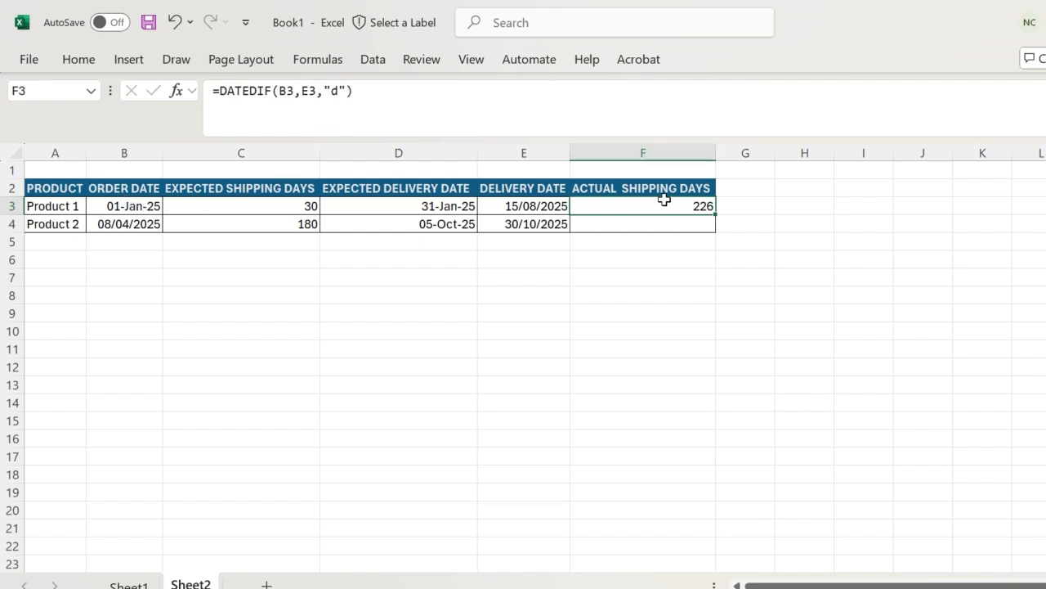
double_click(716, 212)
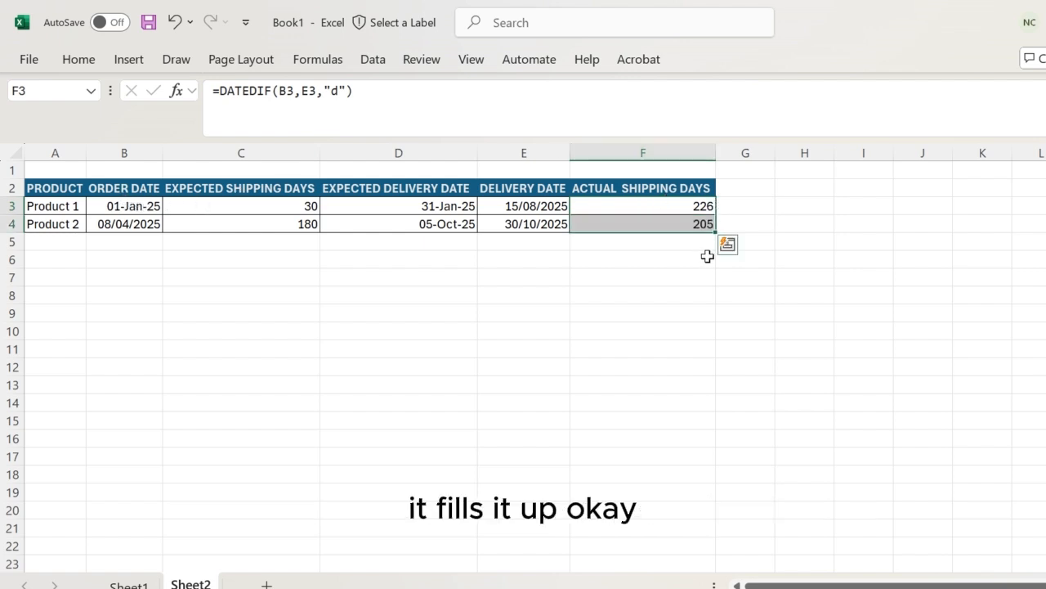
Change the DATEDIF unit in F3 to "m" for months and fill the formula down to F4
click(687, 207)
click(337, 97)
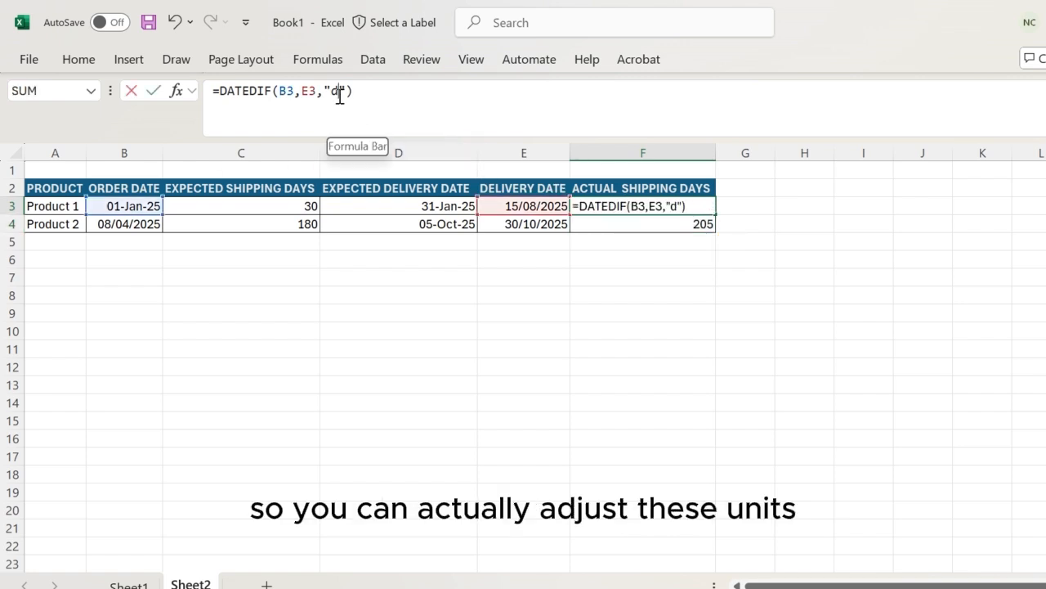
key(BackSpace)
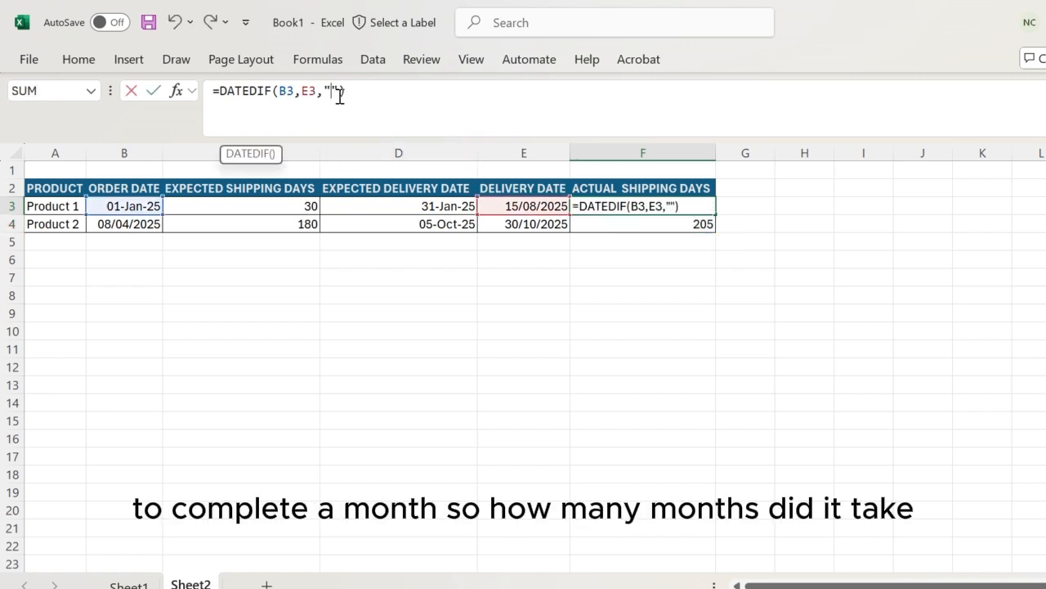
text(m)
key(Return)
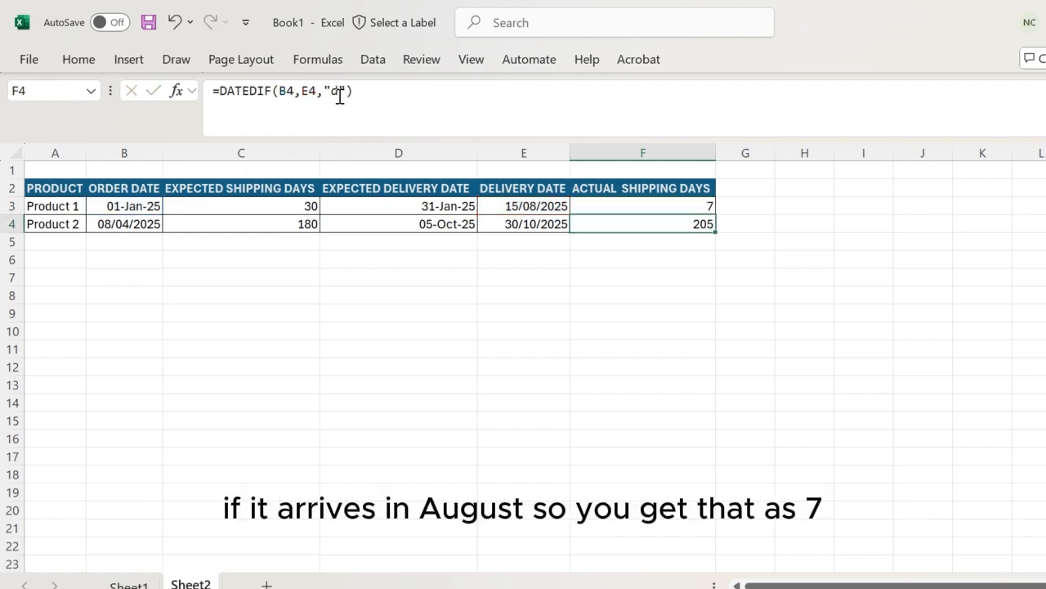
click(645, 201)
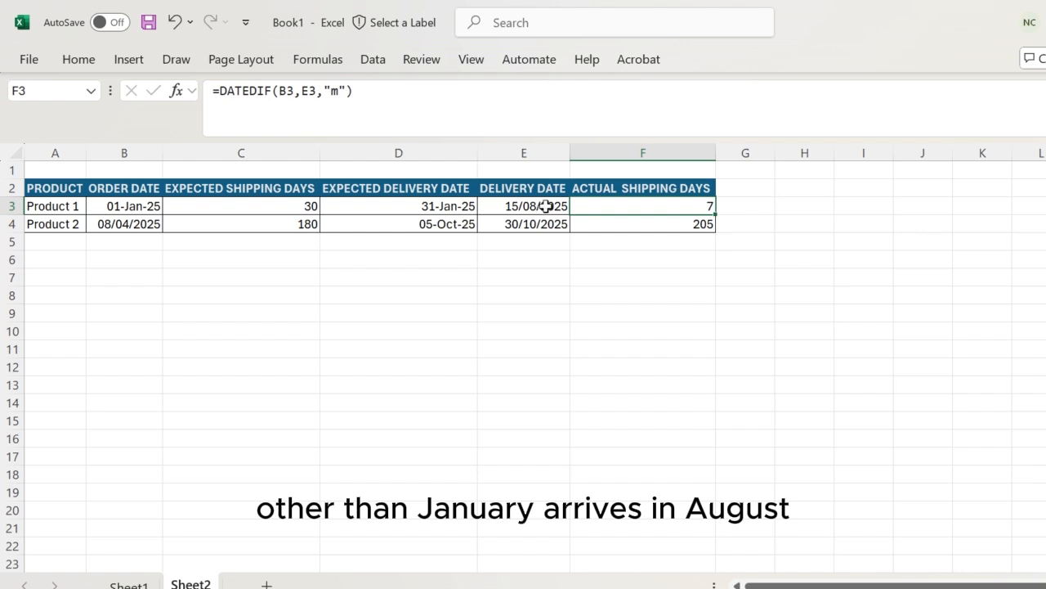
double_click(718, 214)
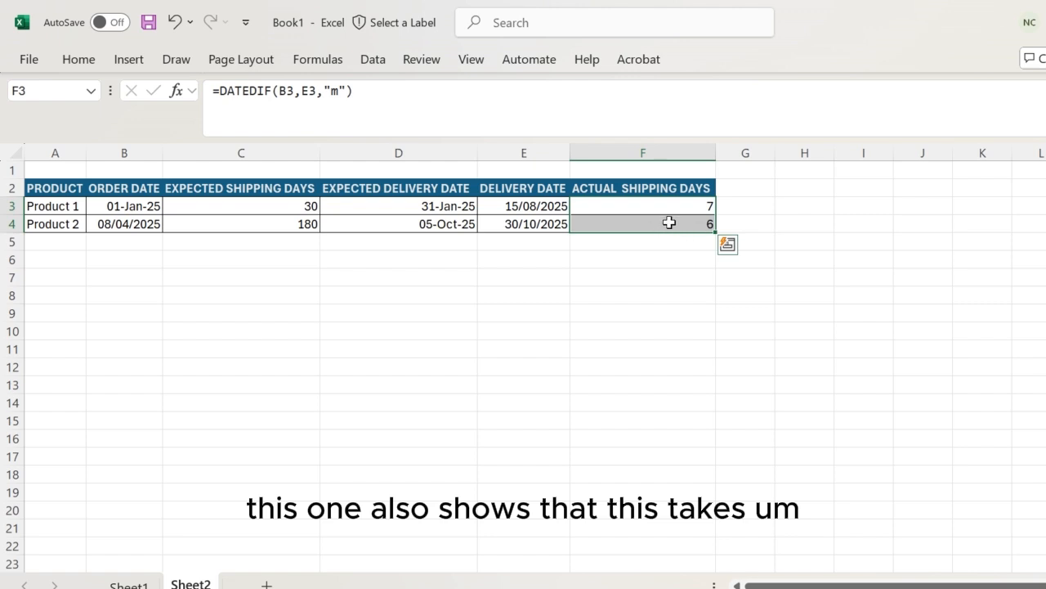
click(692, 225)
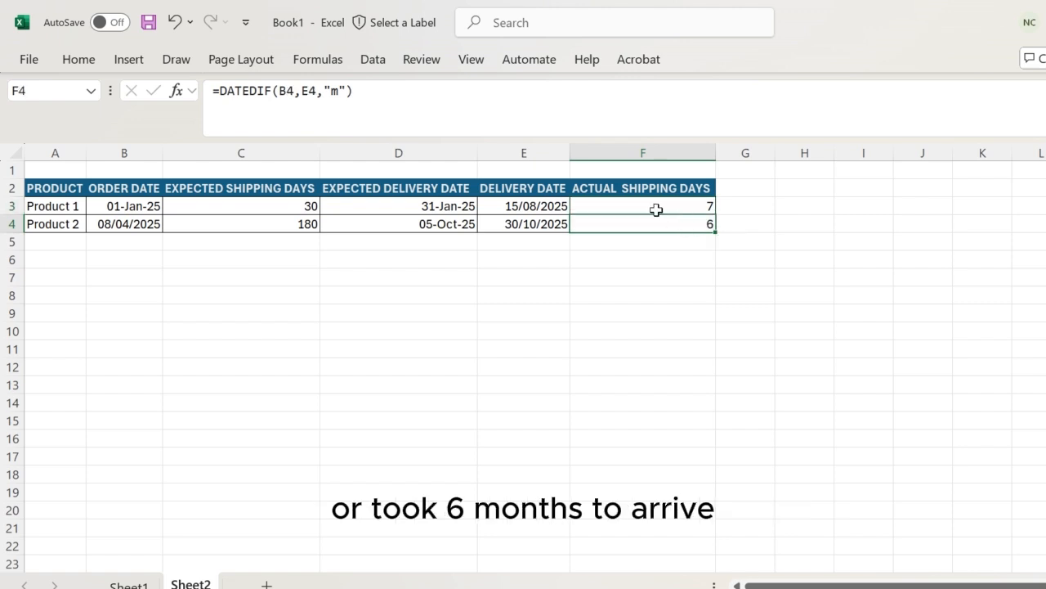
Set the DATEDIF unit in F3 to "y" for years and fill the formula down to F4
click(661, 201)
click(341, 93)
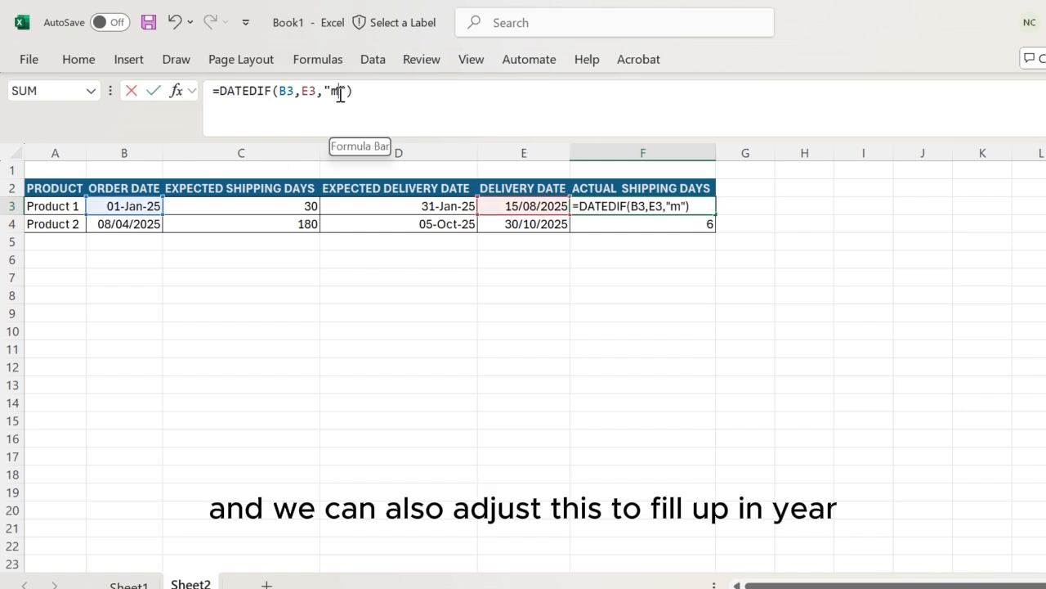
key(BackSpace)
text(y)
key(Return)
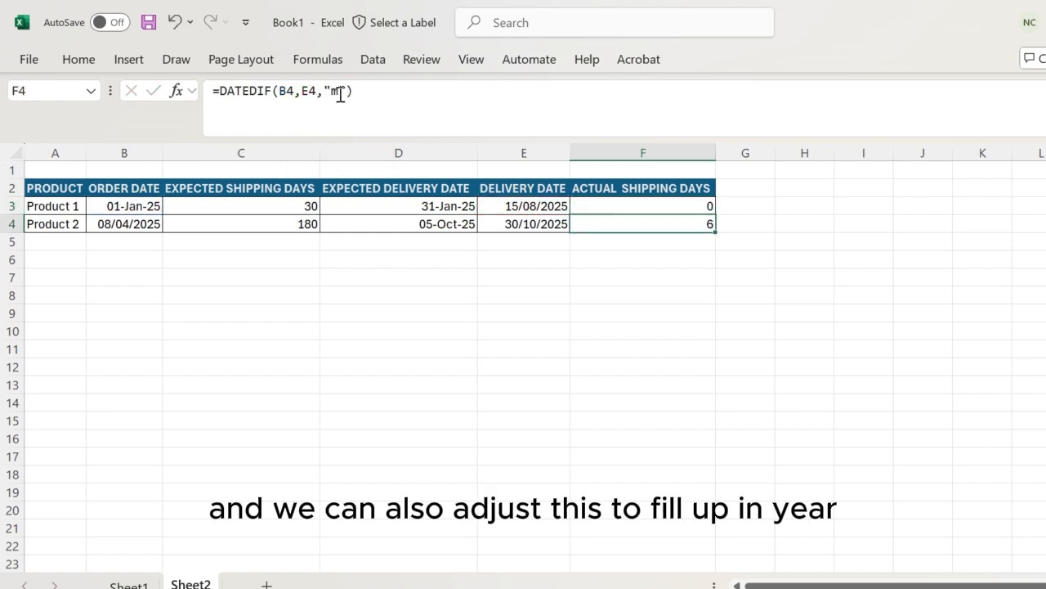
click(626, 204)
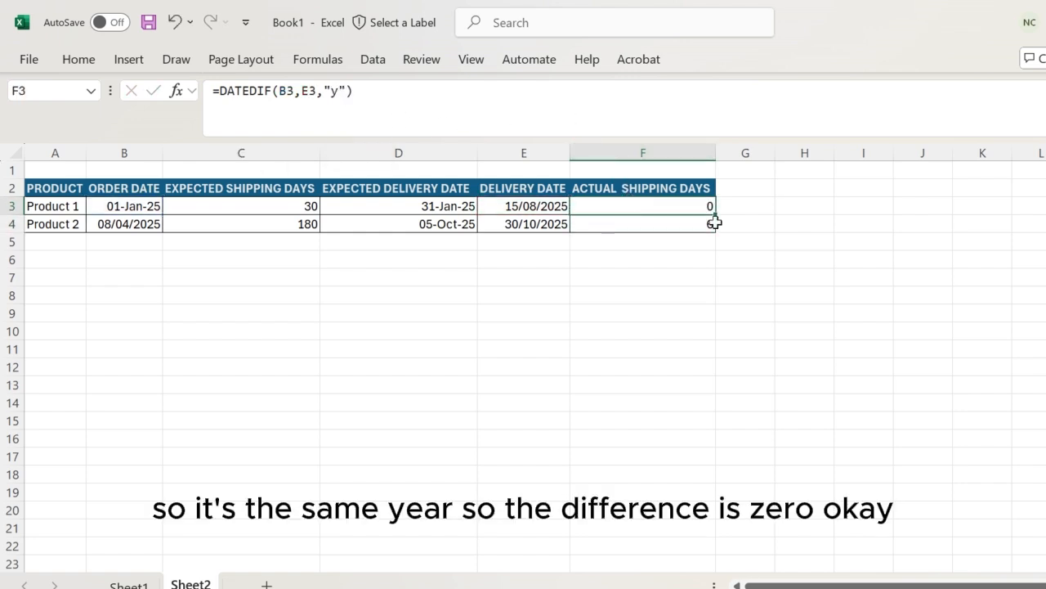
drag(718, 216, 718, 226)
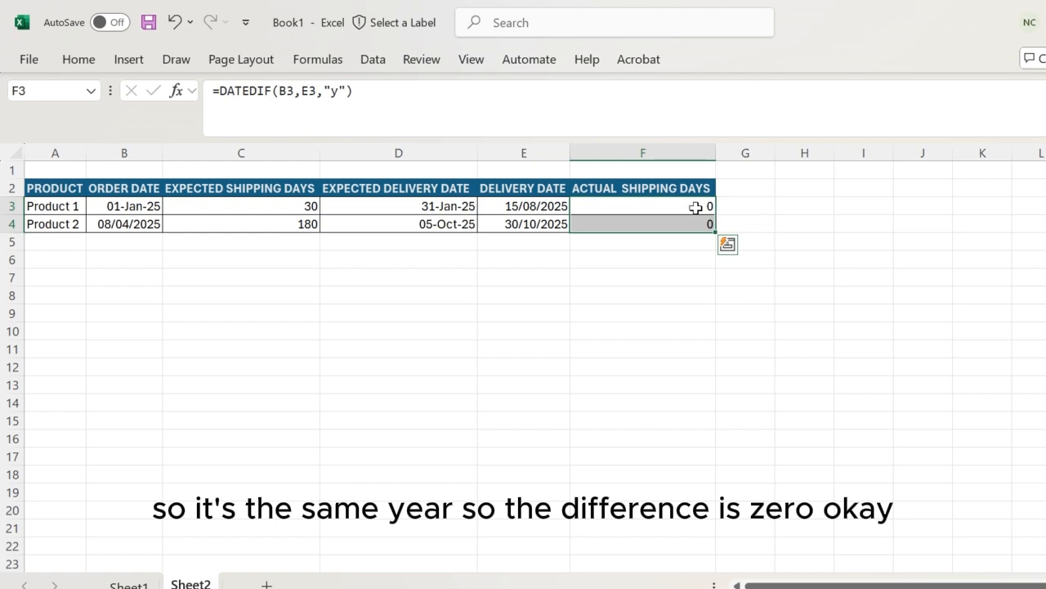
Restore the DATEDIF unit in F3 to "d" for days and fill the formula down to F4
click(693, 206)
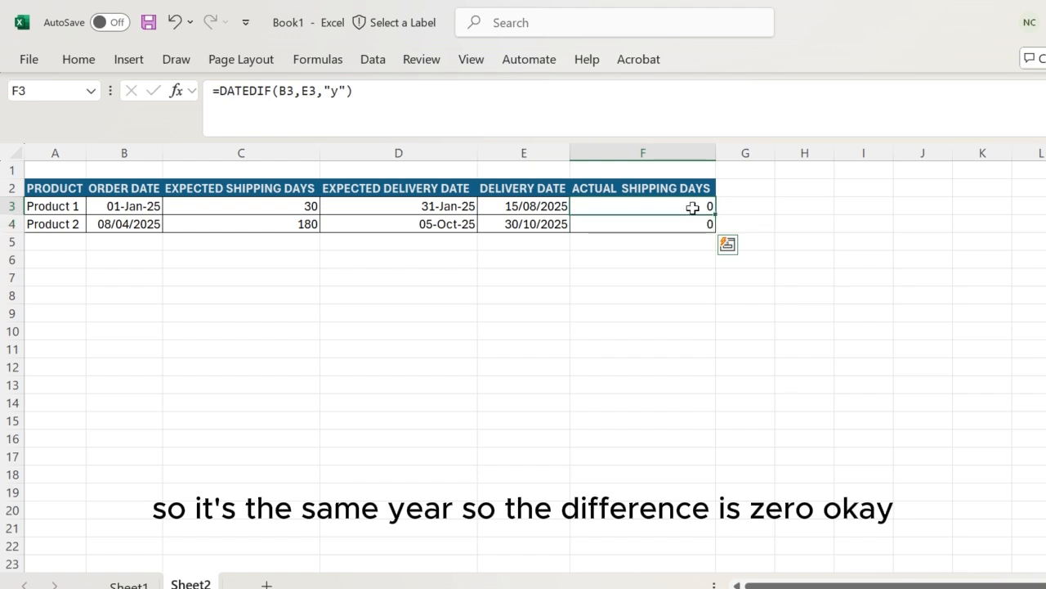
click(339, 91)
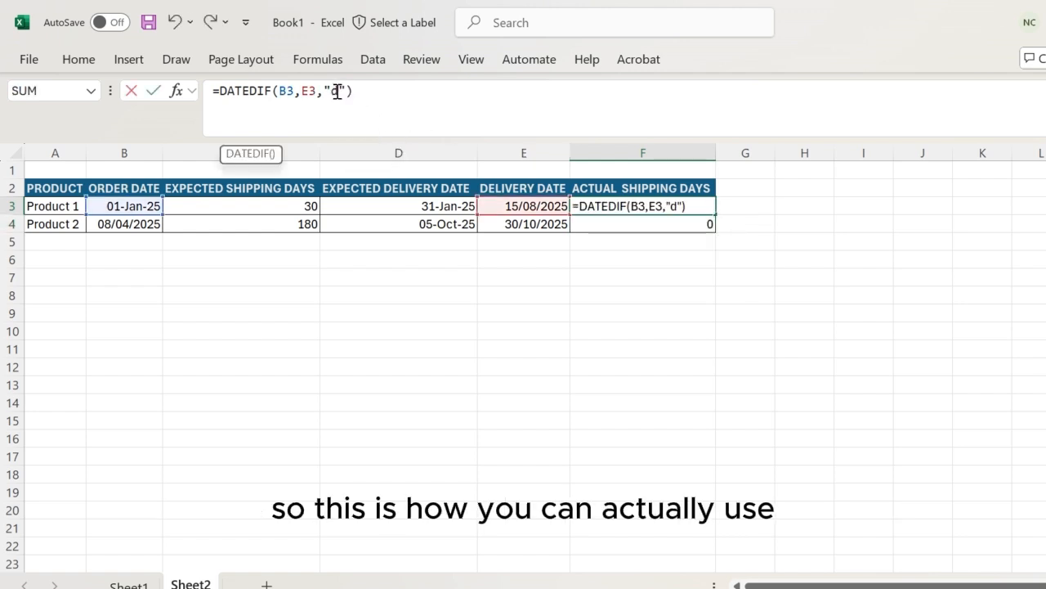
key(Return)
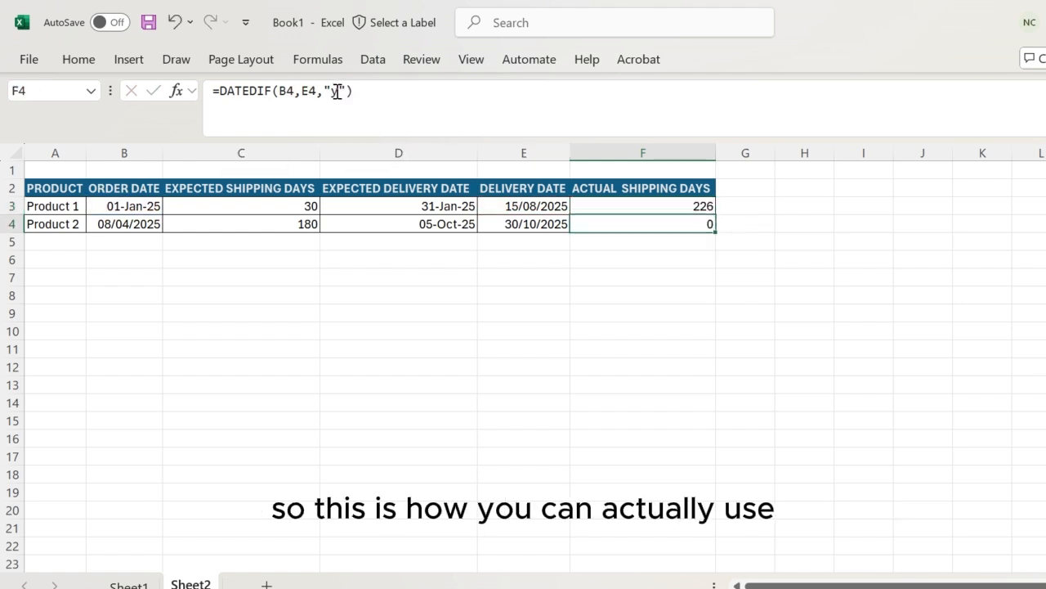
click(642, 208)
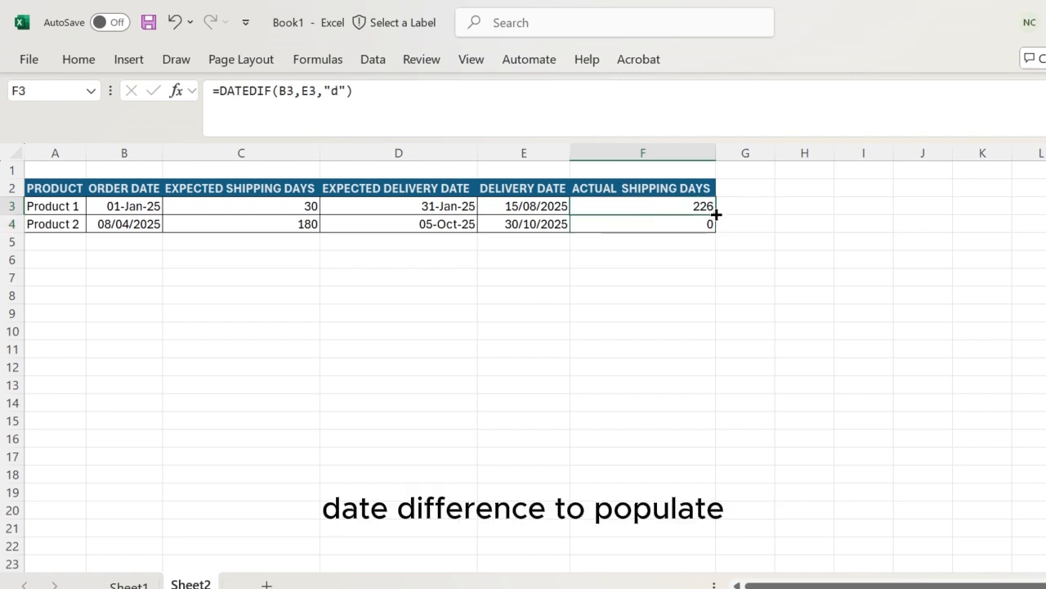
drag(716, 214, 717, 218)
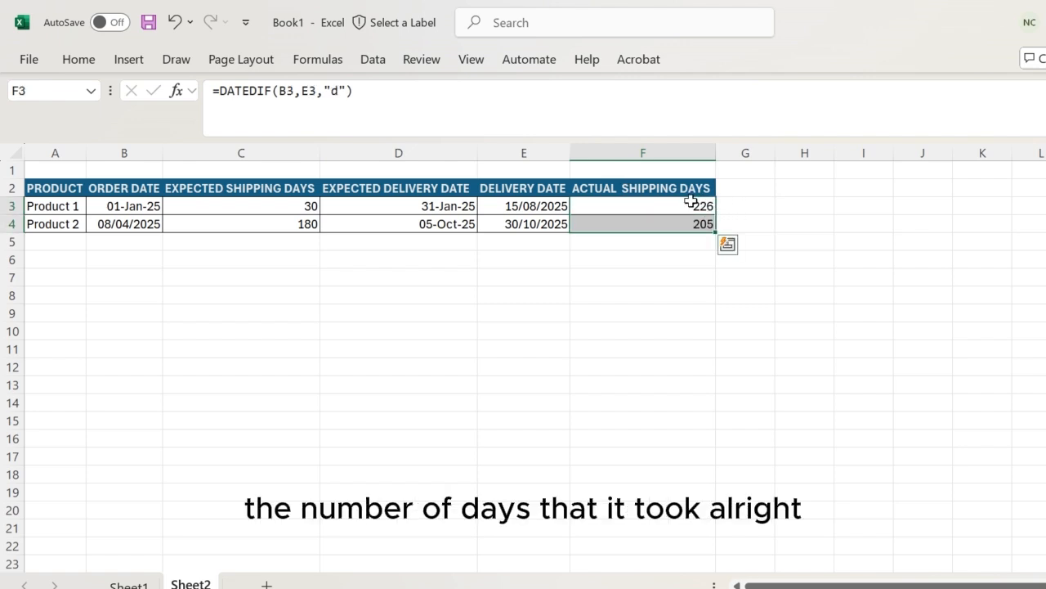
click(691, 200)
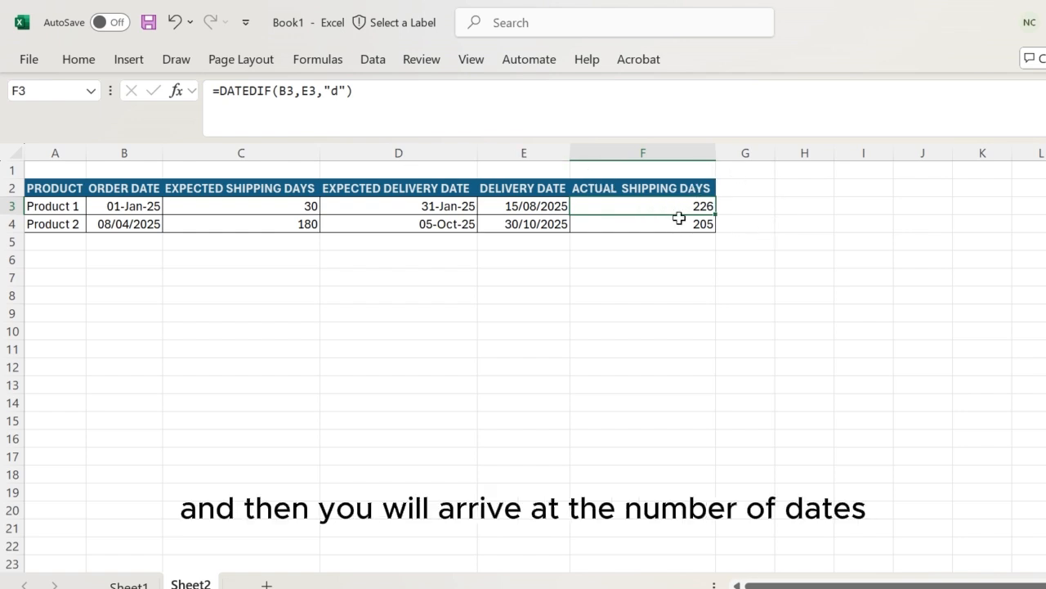
Start a formula in the empty cell C8 below the table and insert the WORKDAY date function
click(303, 295)
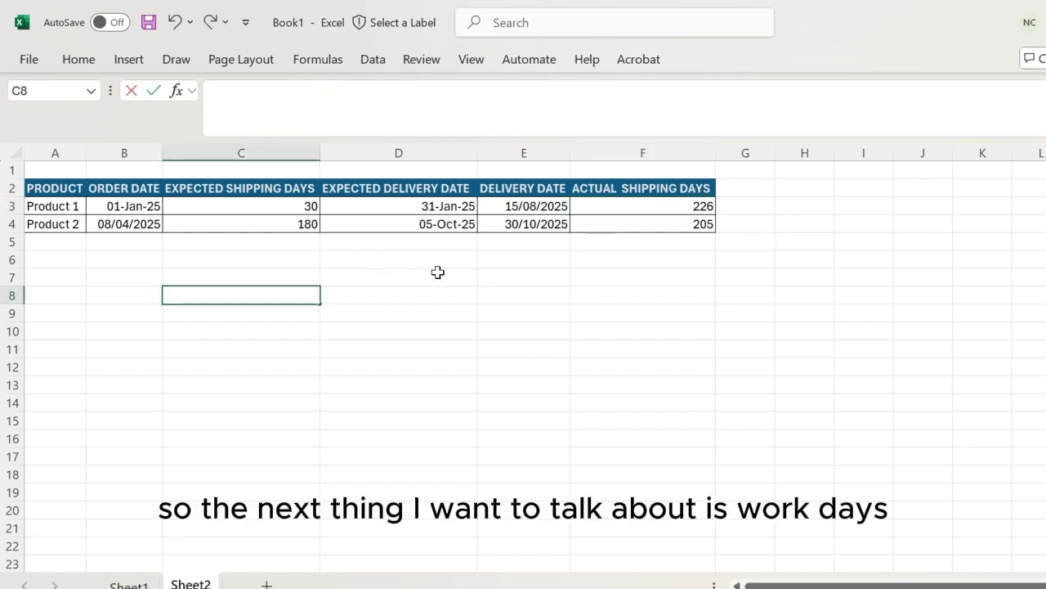
click(250, 329)
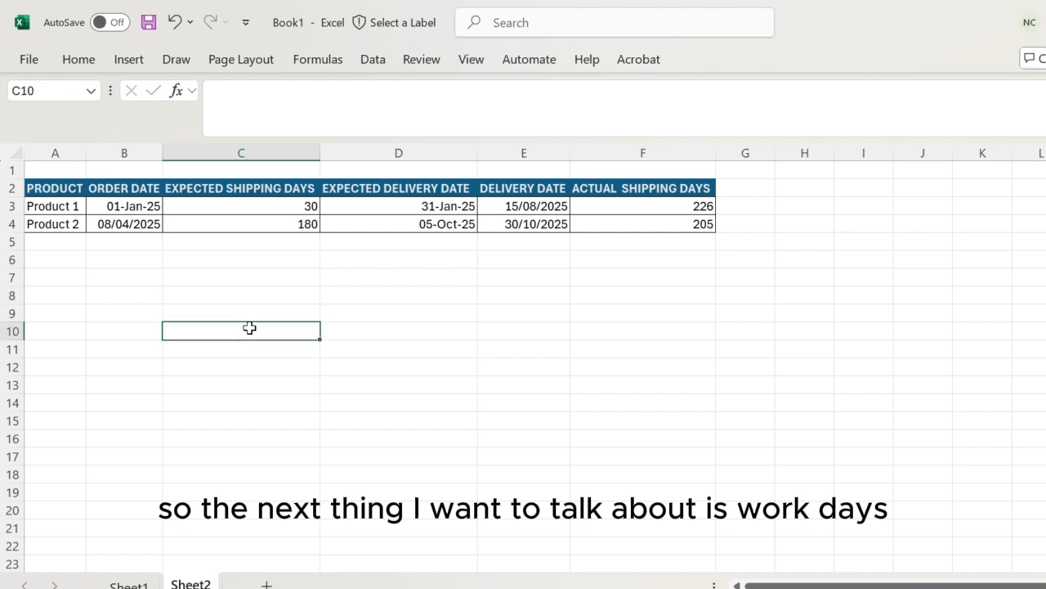
click(250, 297)
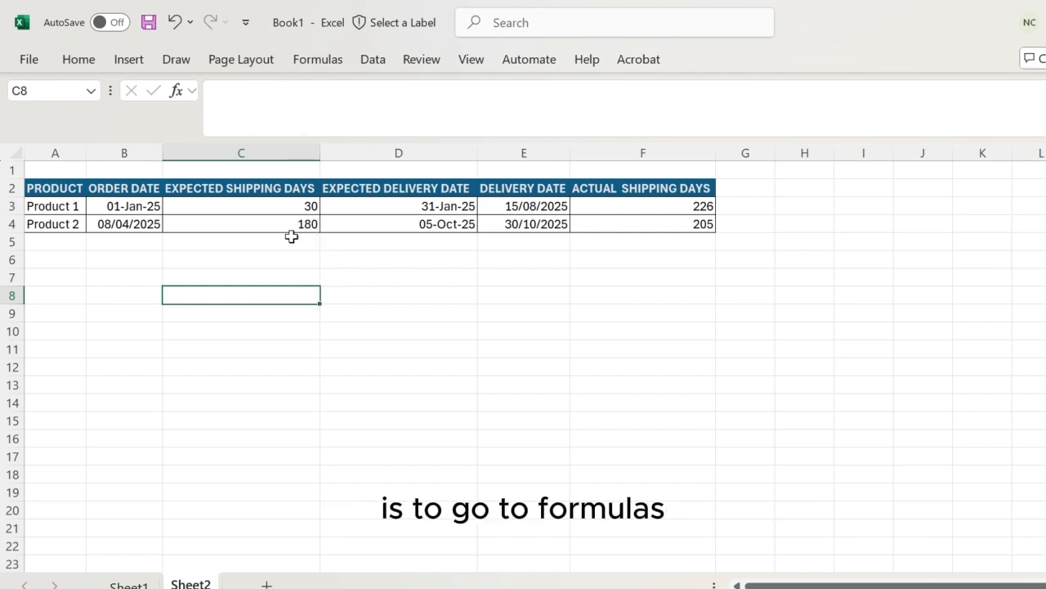
text(=)
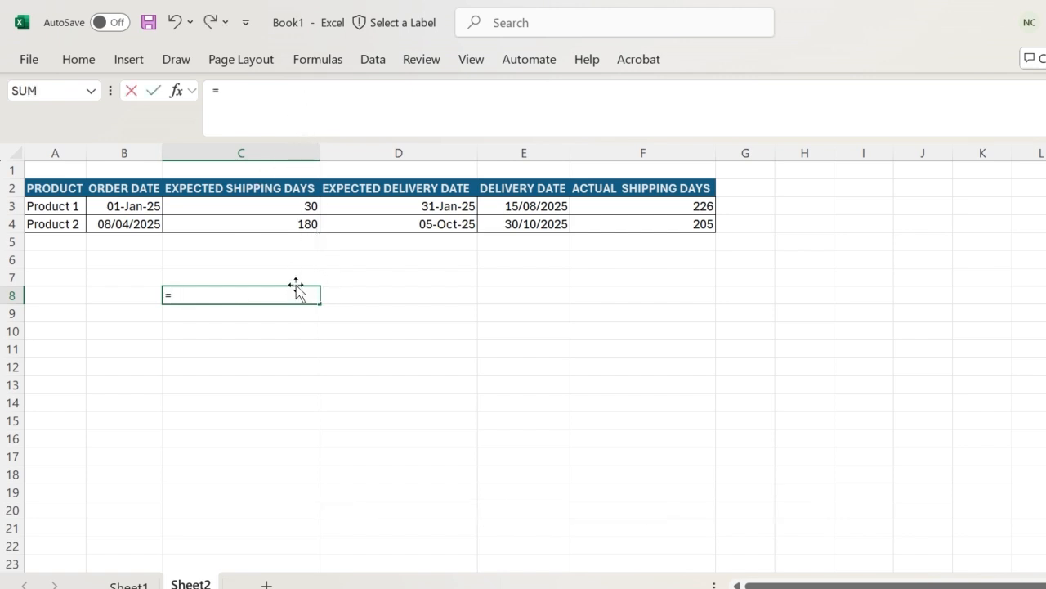
click(327, 61)
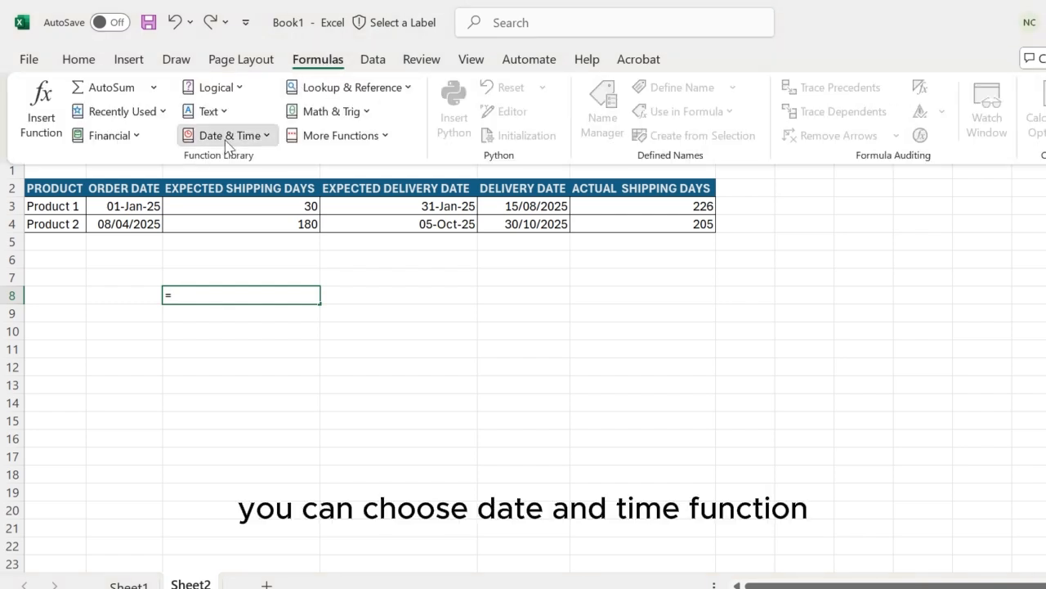
click(229, 134)
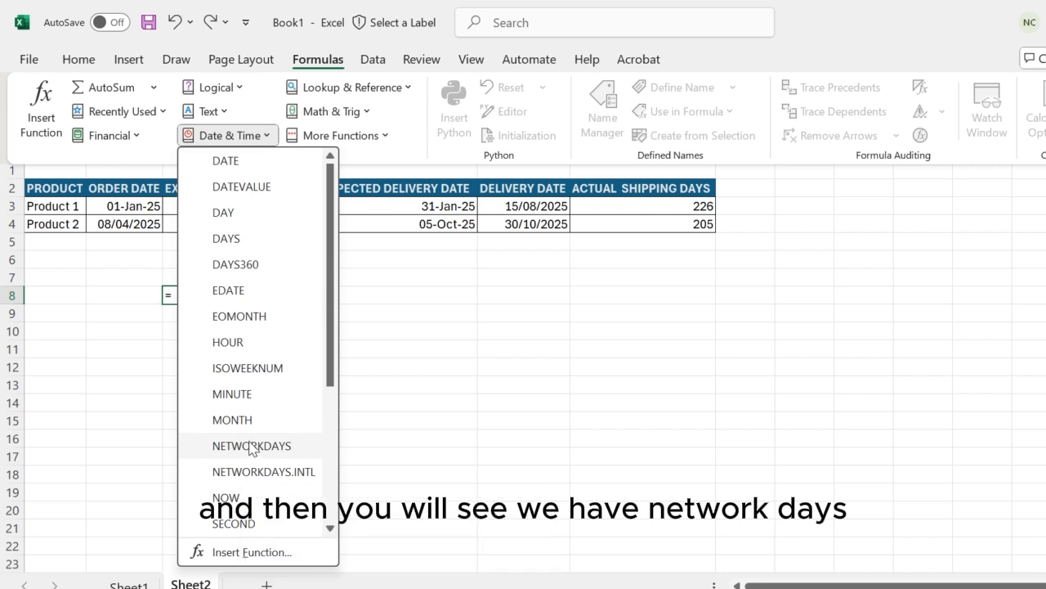
scroll(252, 446, down, 1)
scroll(253, 446, down, 1)
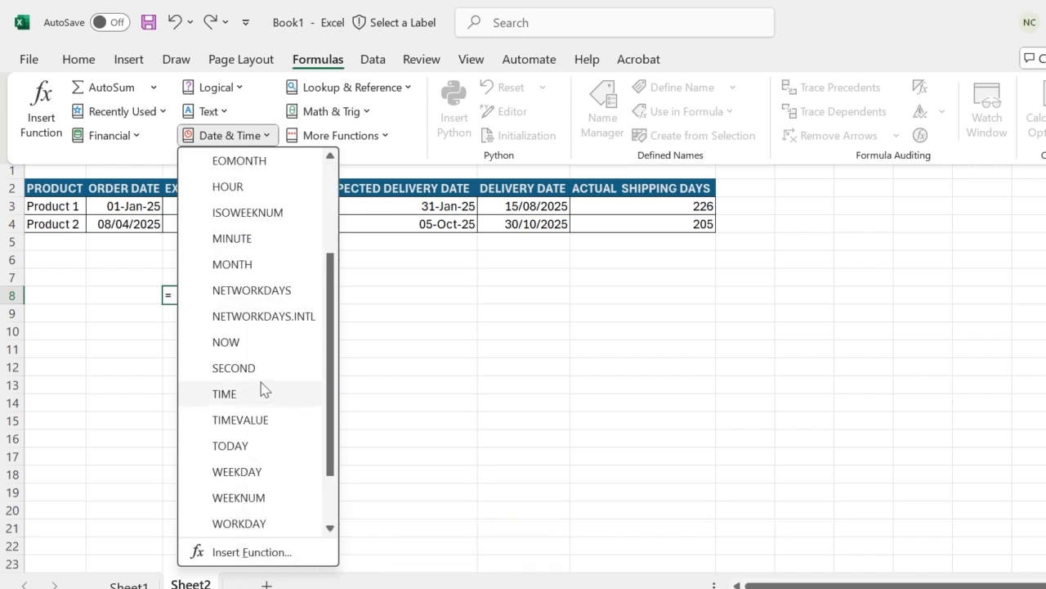
scroll(253, 488, down, 1)
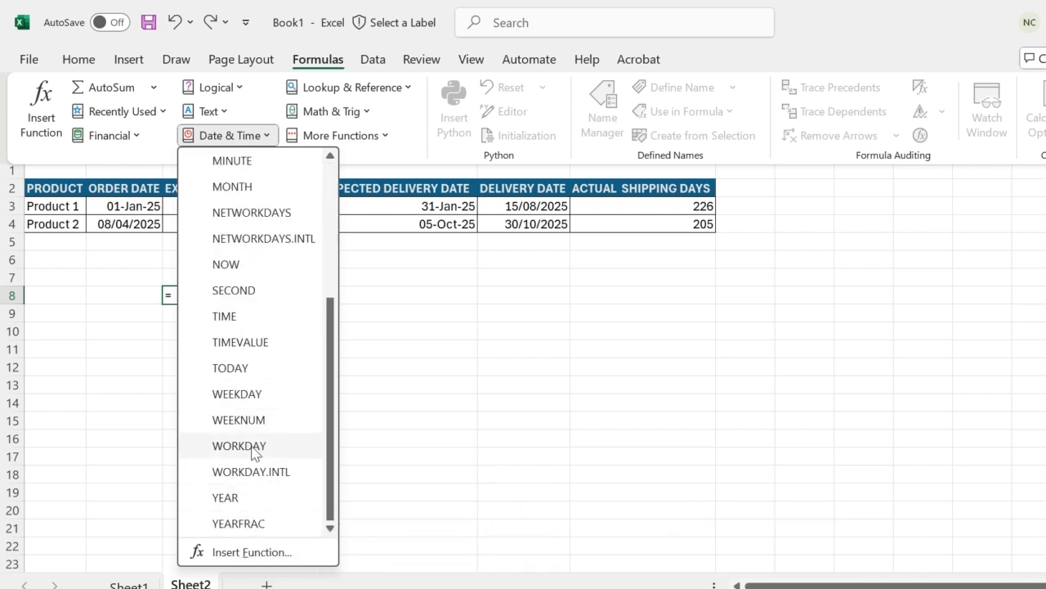
click(252, 447)
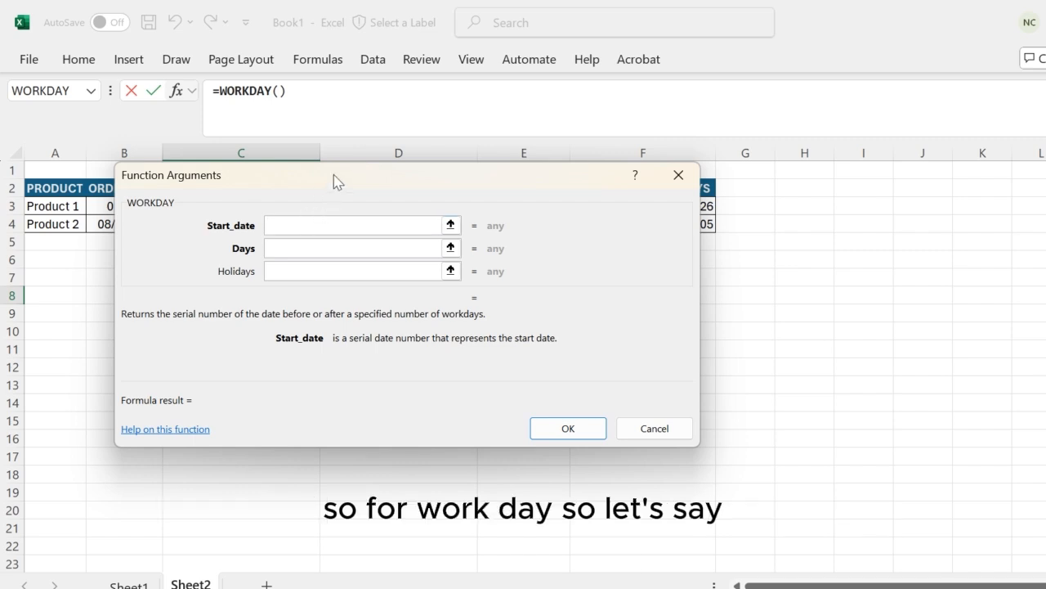
Complete the WORKDAY function in C8 with start date B3, 50 days and no holidays
drag(334, 180, 710, 223)
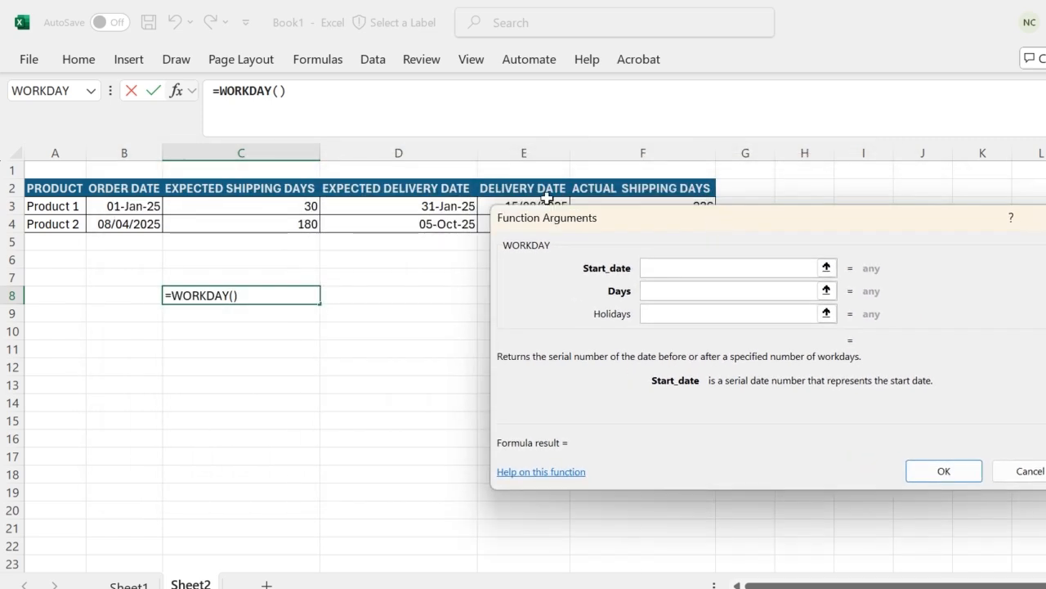
click(139, 209)
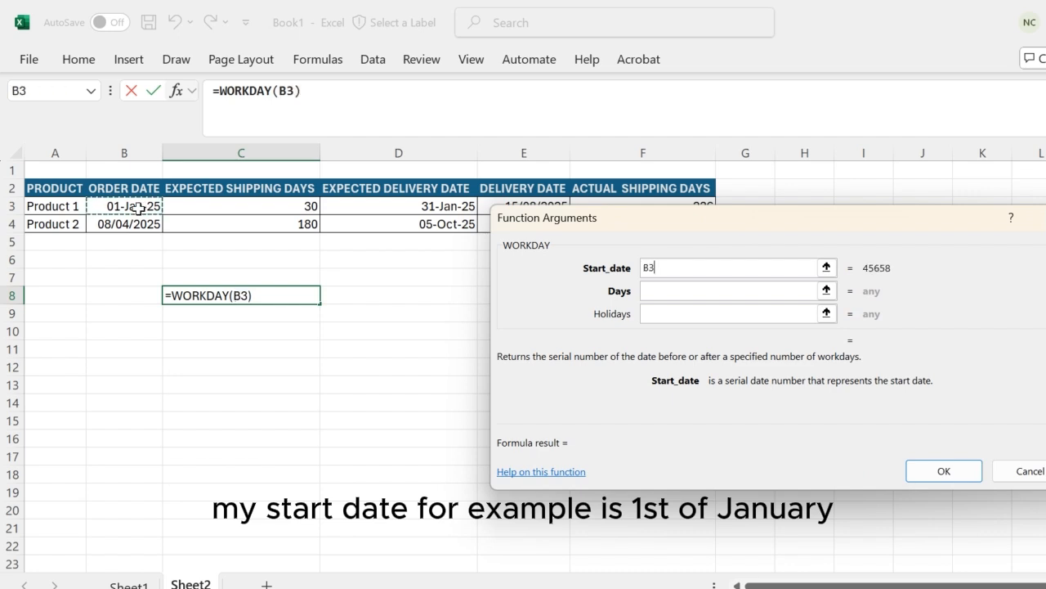
click(678, 290)
text(50)
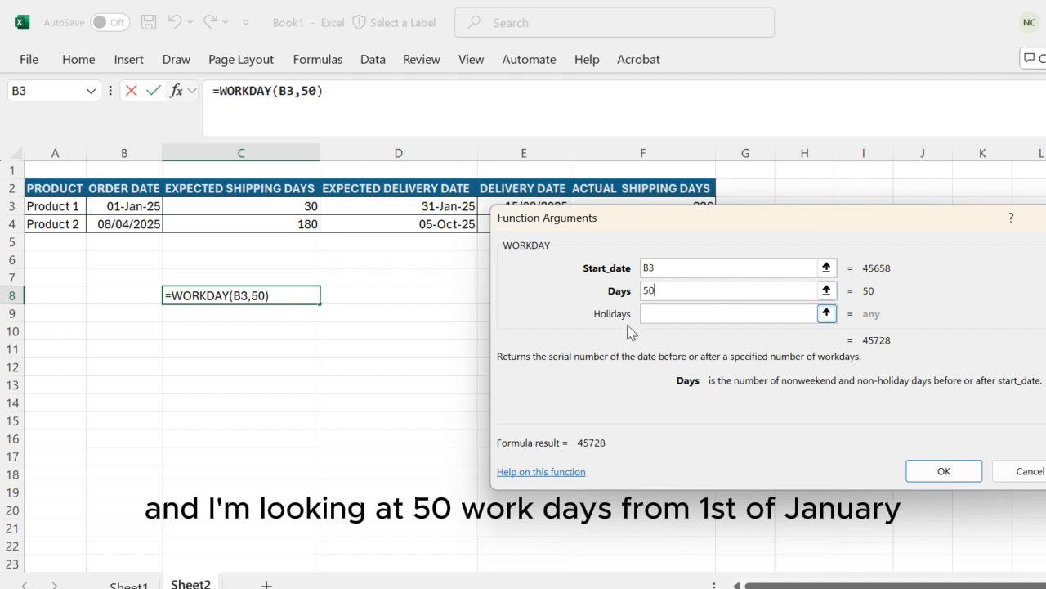
click(690, 315)
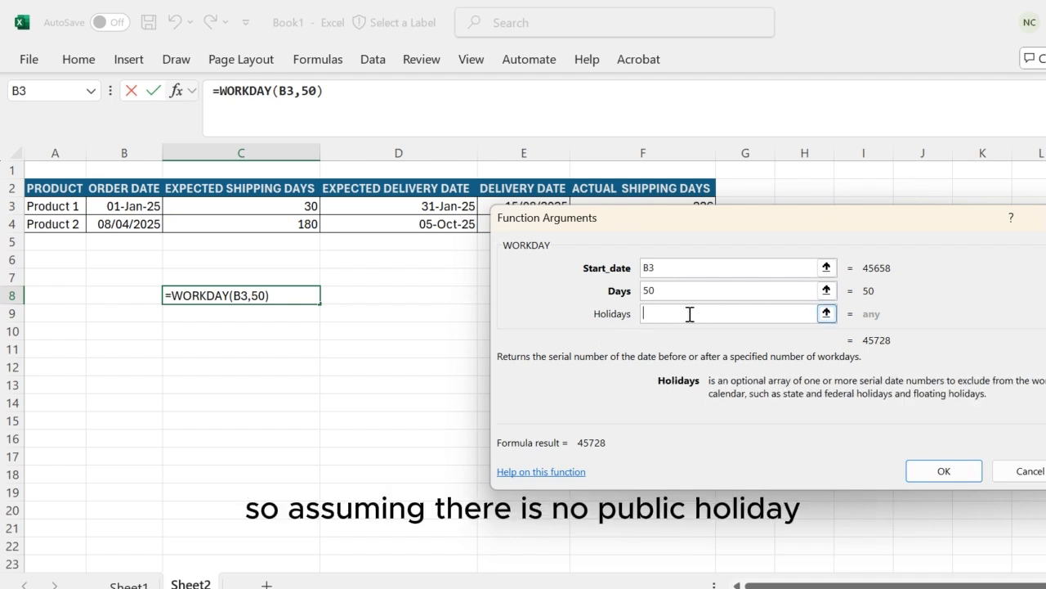
click(945, 473)
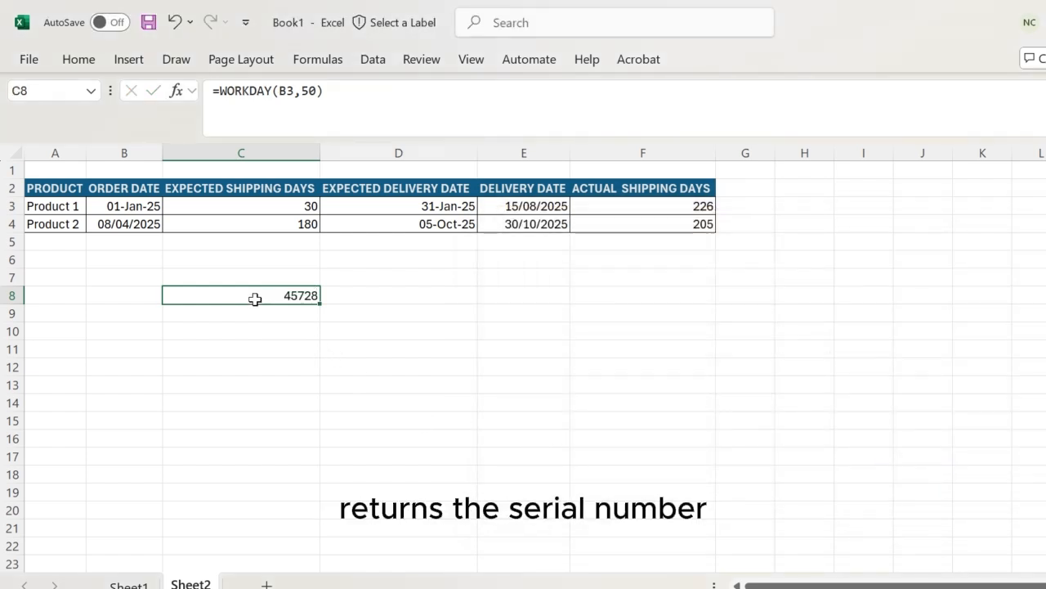
Format the WORKDAY result in C8 as a Long Date
click(79, 61)
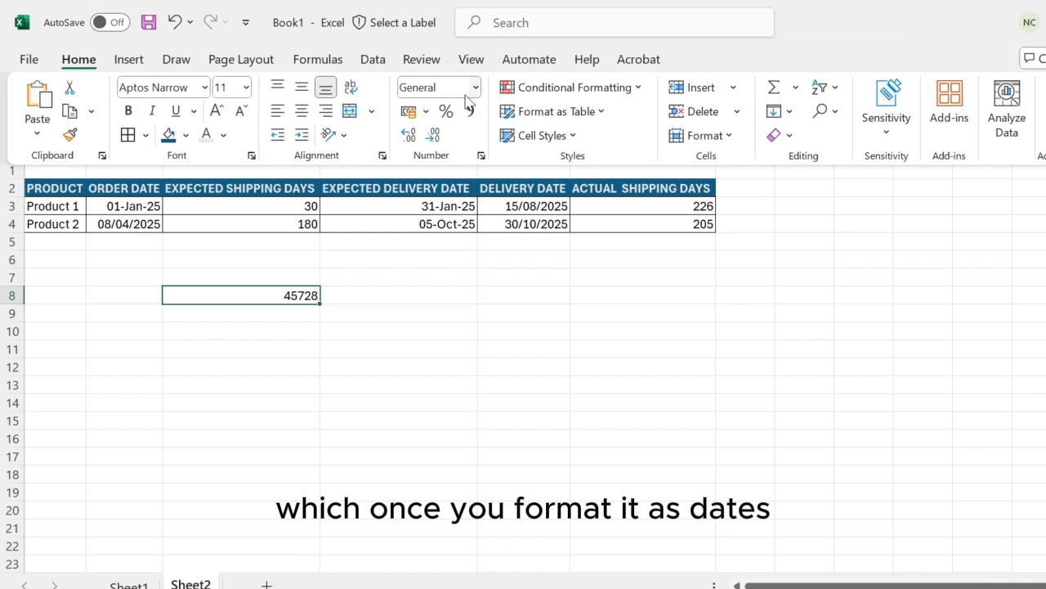
click(475, 88)
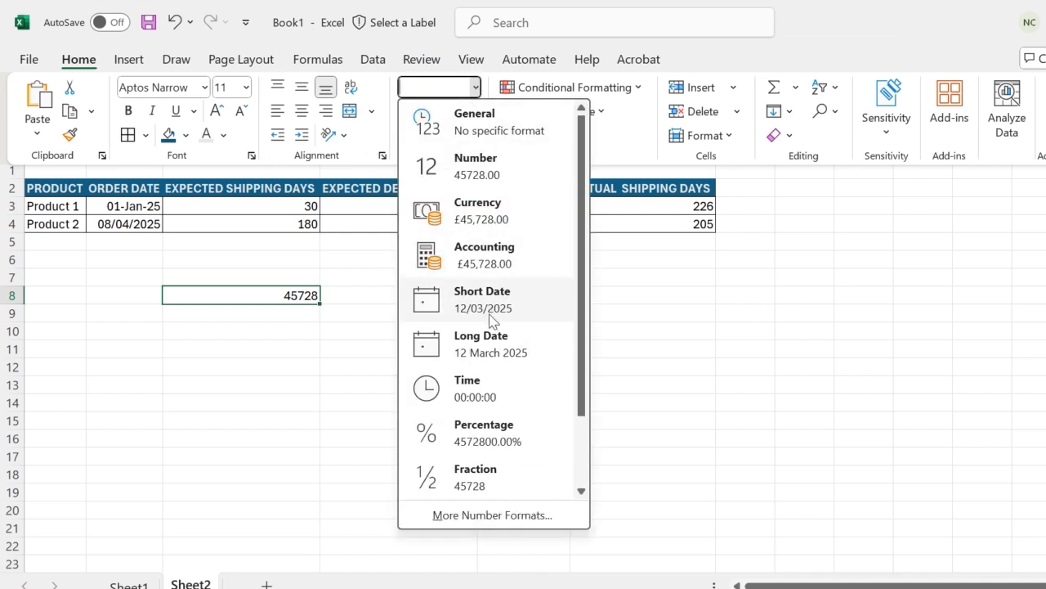
click(489, 343)
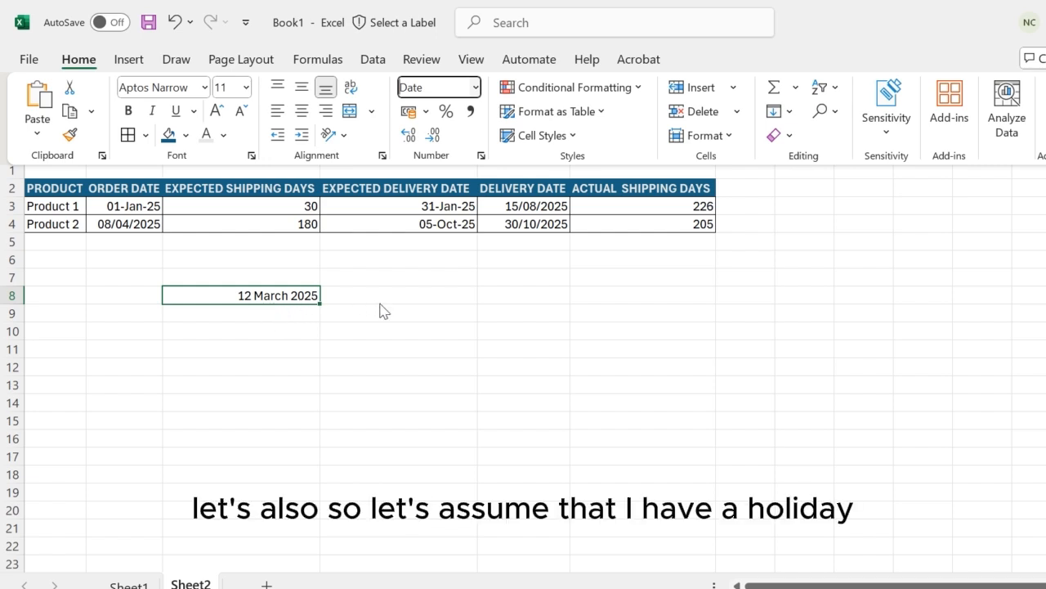
key(ctrl+F1)
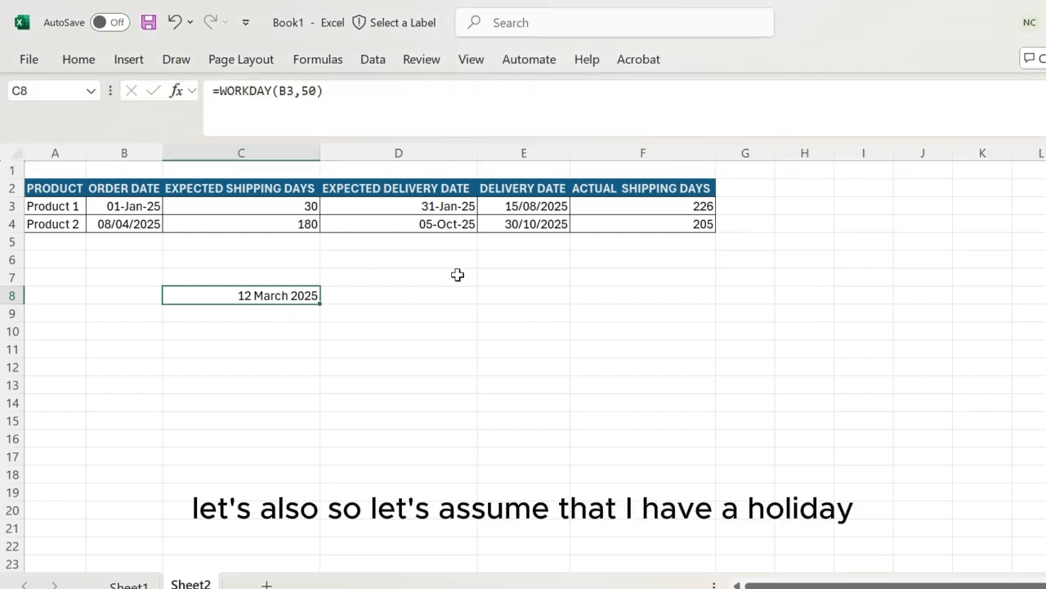
Enter the heading Holiday in D7 and the holiday date 01-03-2025 in D8 beneath it
click(458, 275)
text(Holiday)
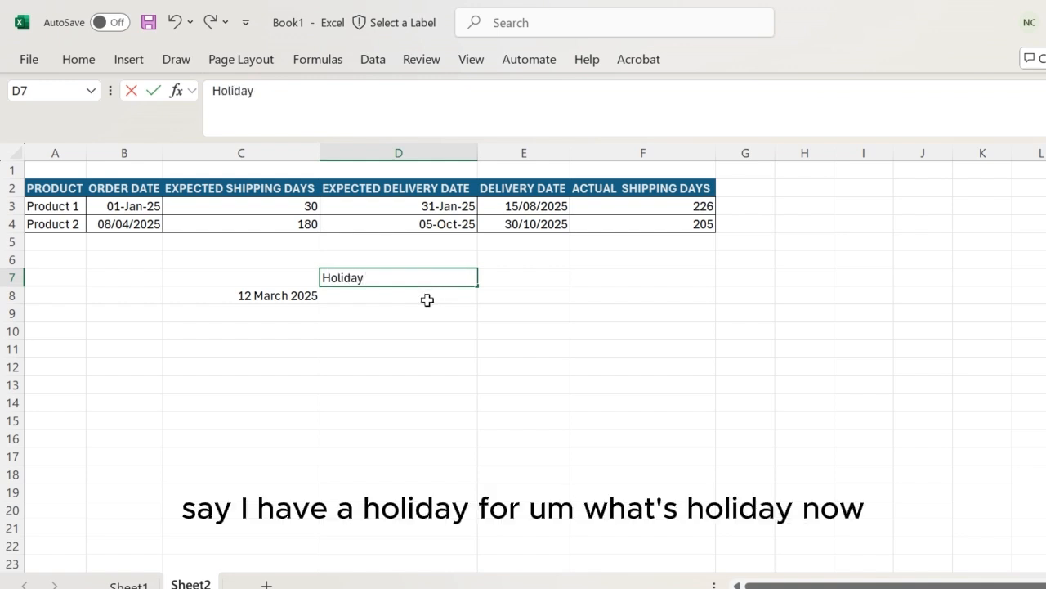
key(Return)
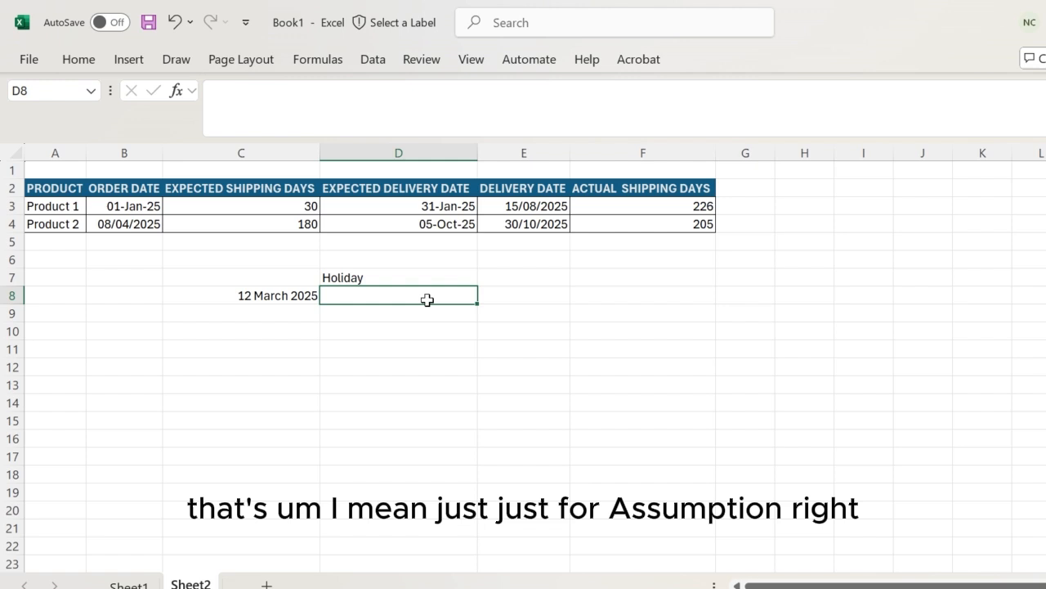
text(12)
key(BackSpace)
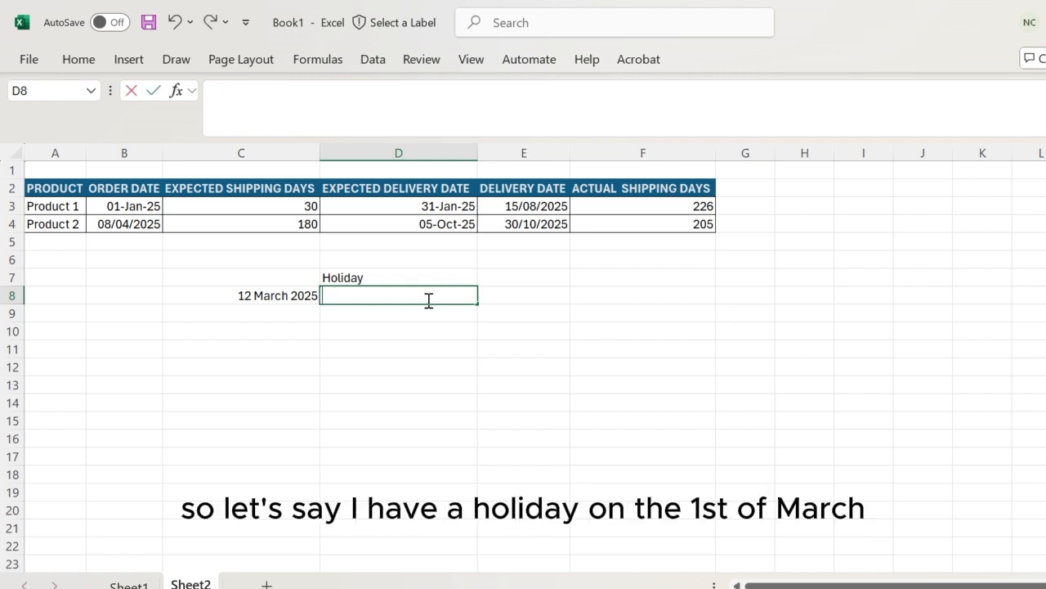
text(01)
key(BackSpace)
text(01)
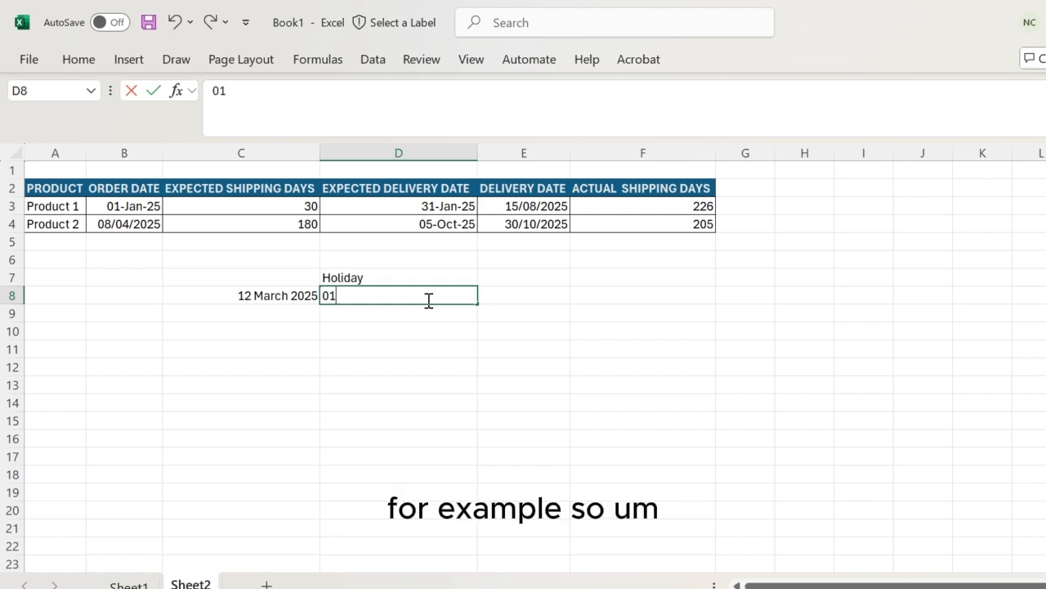
text(-03)
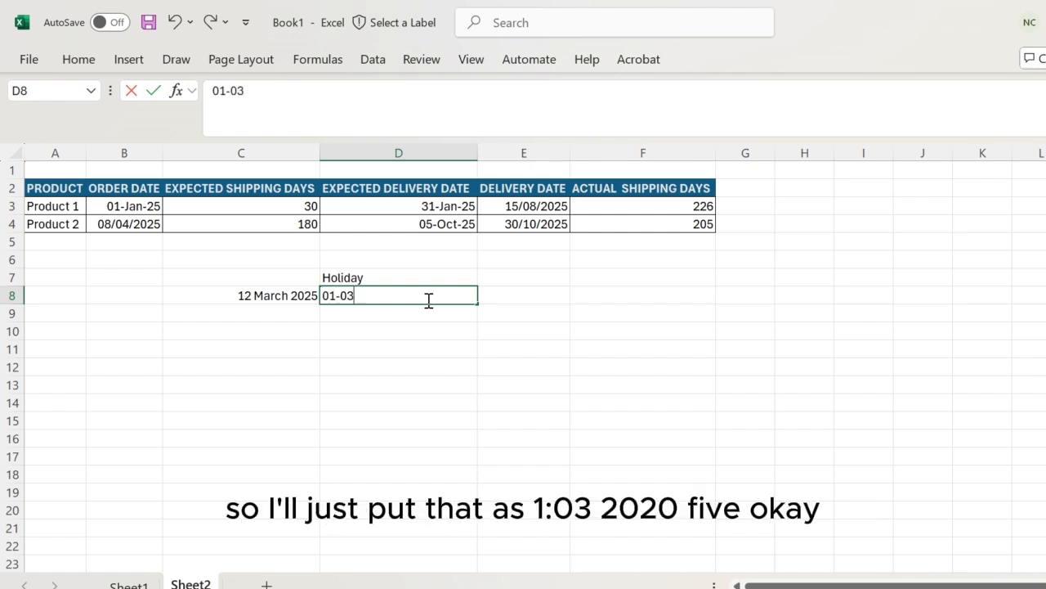
text(-2025)
key(Return)
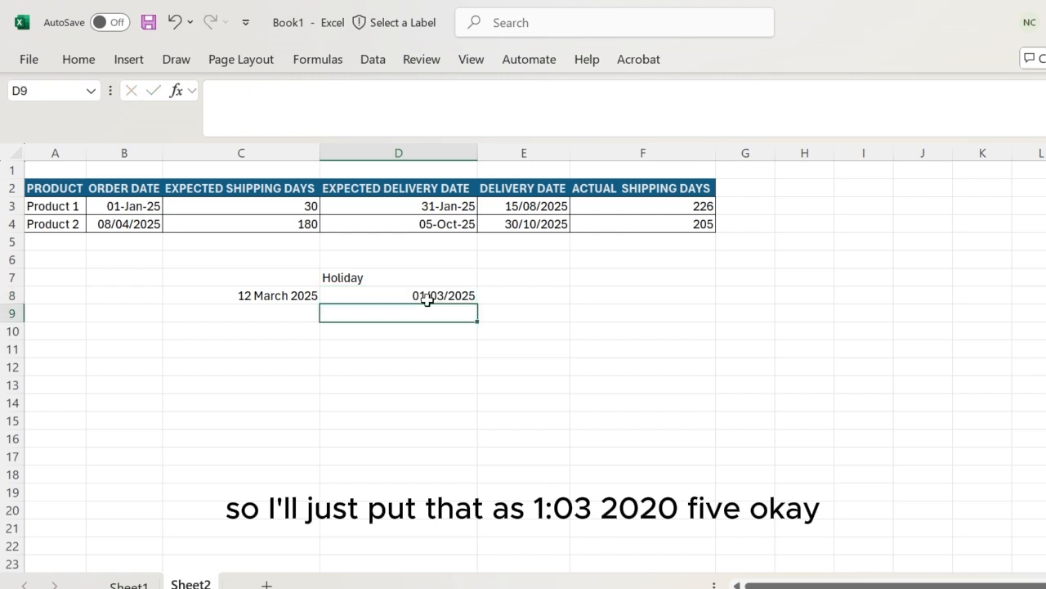
Format the holiday date in D8 as a Long Date to match C8
click(401, 295)
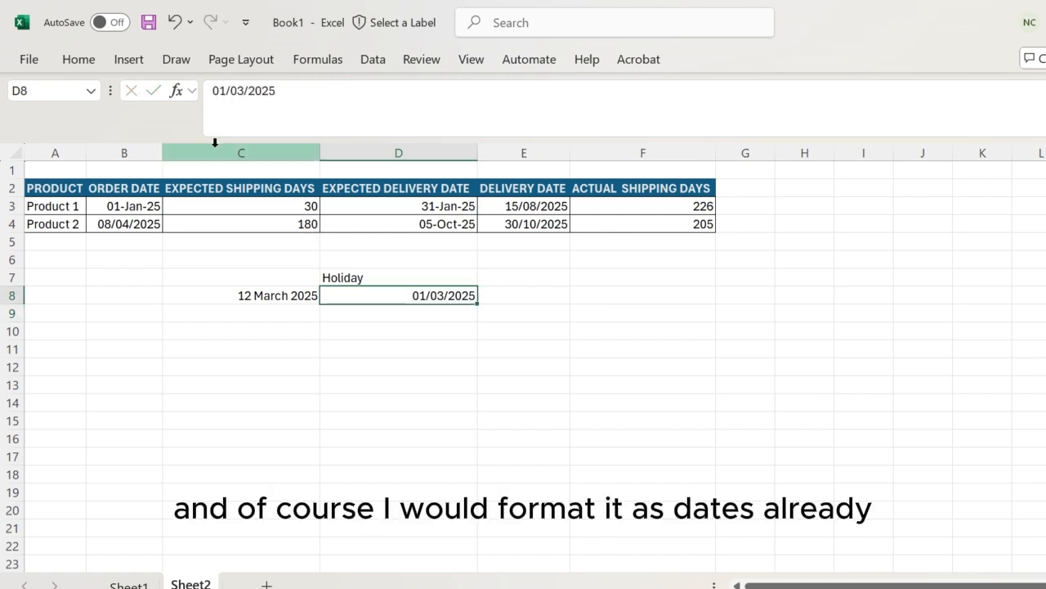
click(78, 61)
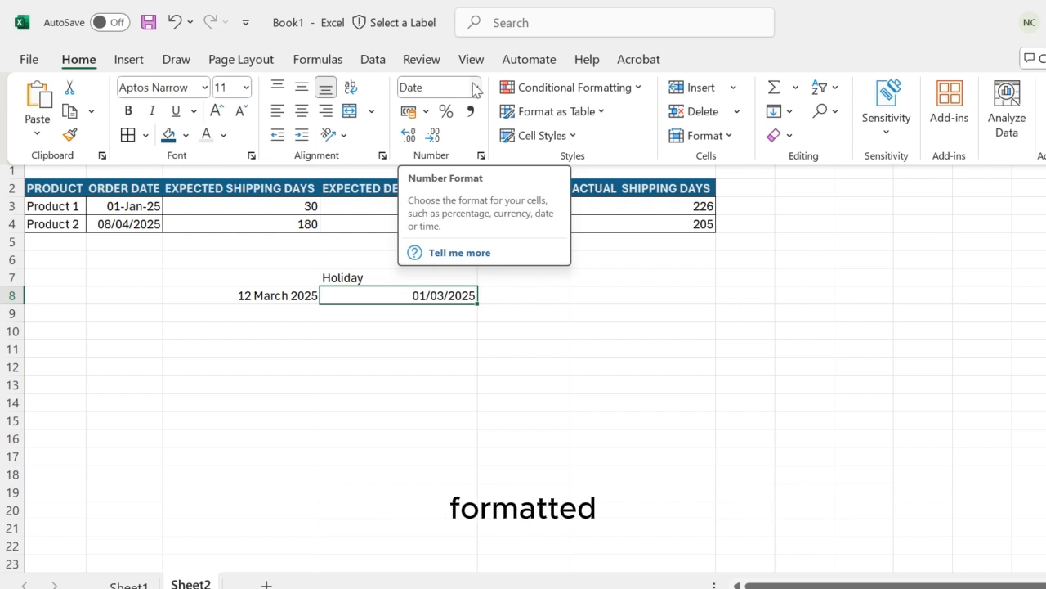
click(481, 85)
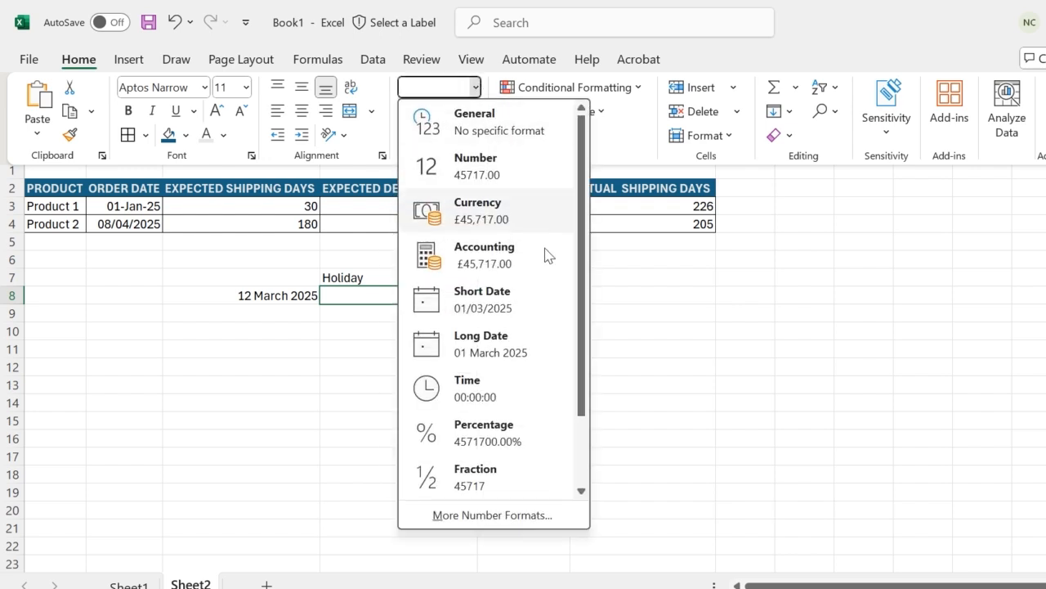
click(514, 356)
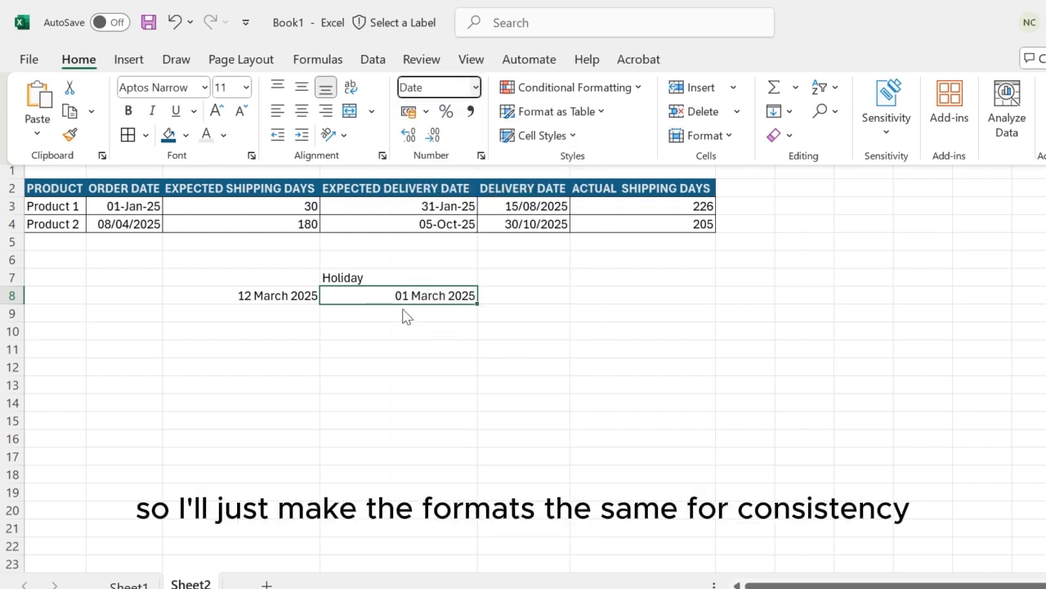
click(286, 324)
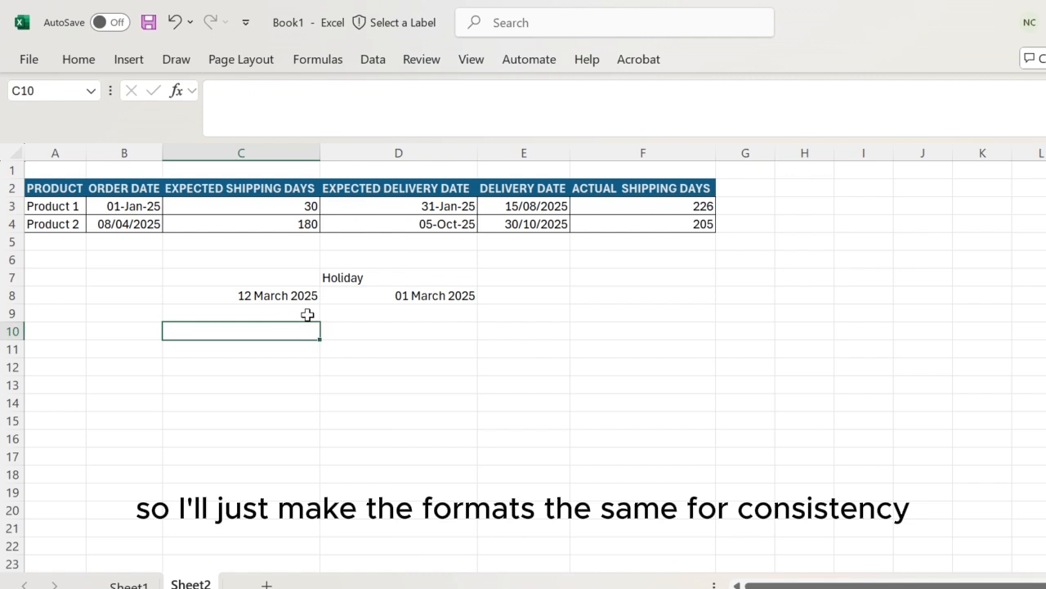
click(286, 309)
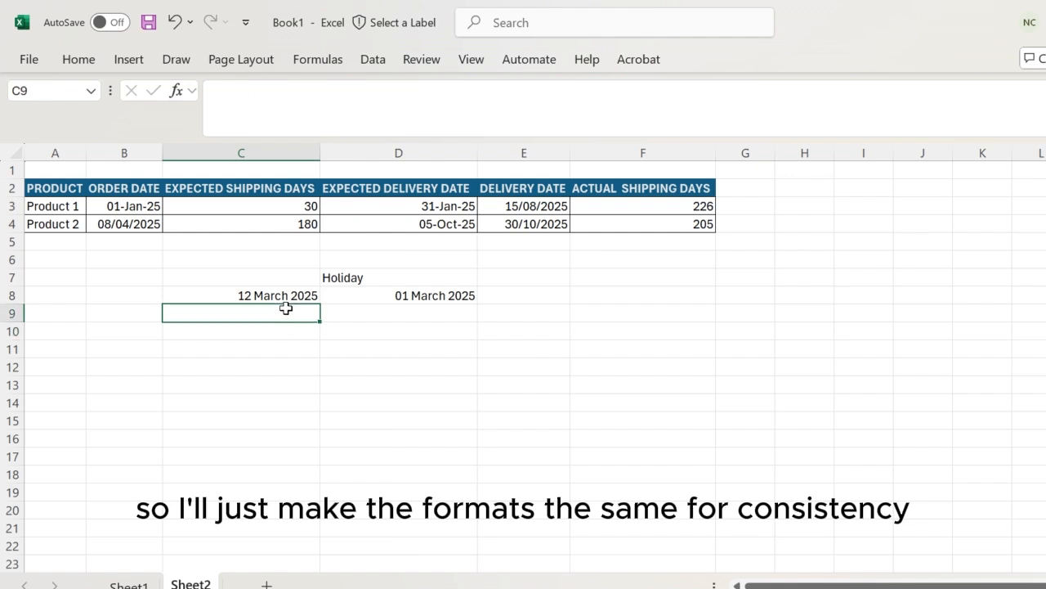
Label the workday rows with No holiday in B8 and Holiday in B9
click(114, 293)
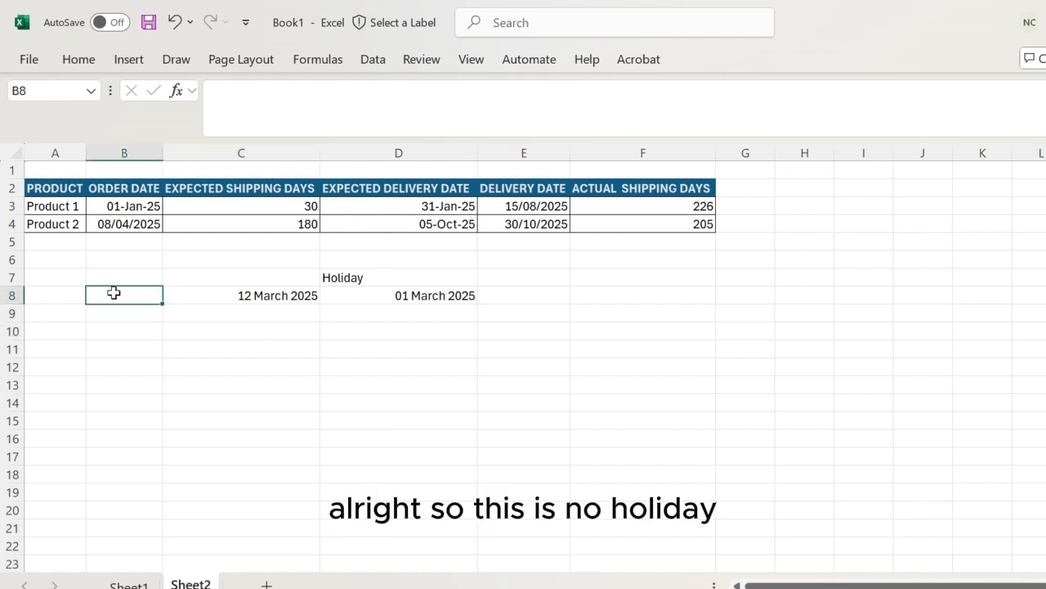
text(No hol)
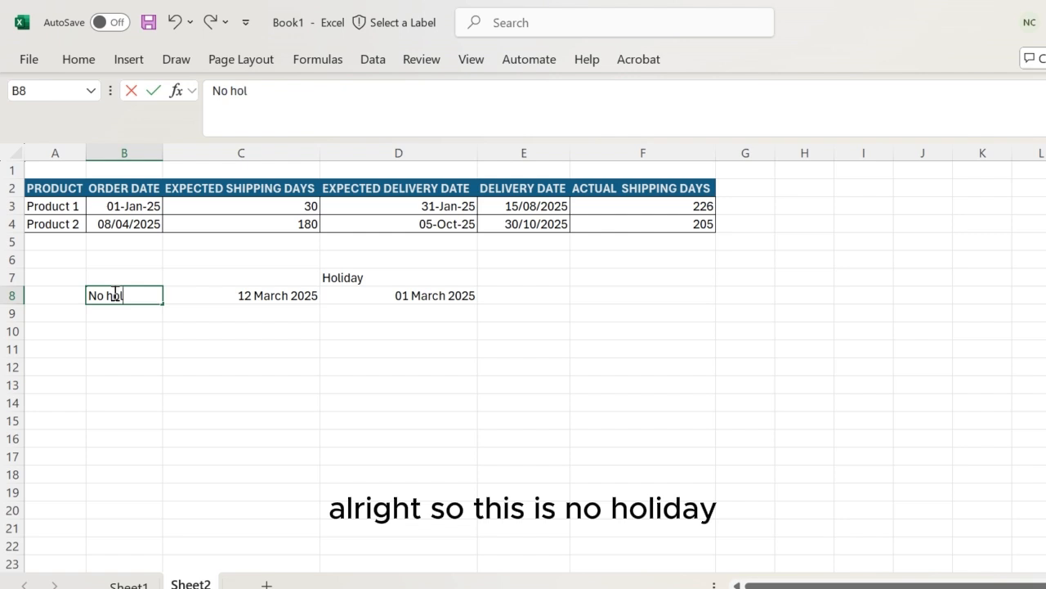
text(iday)
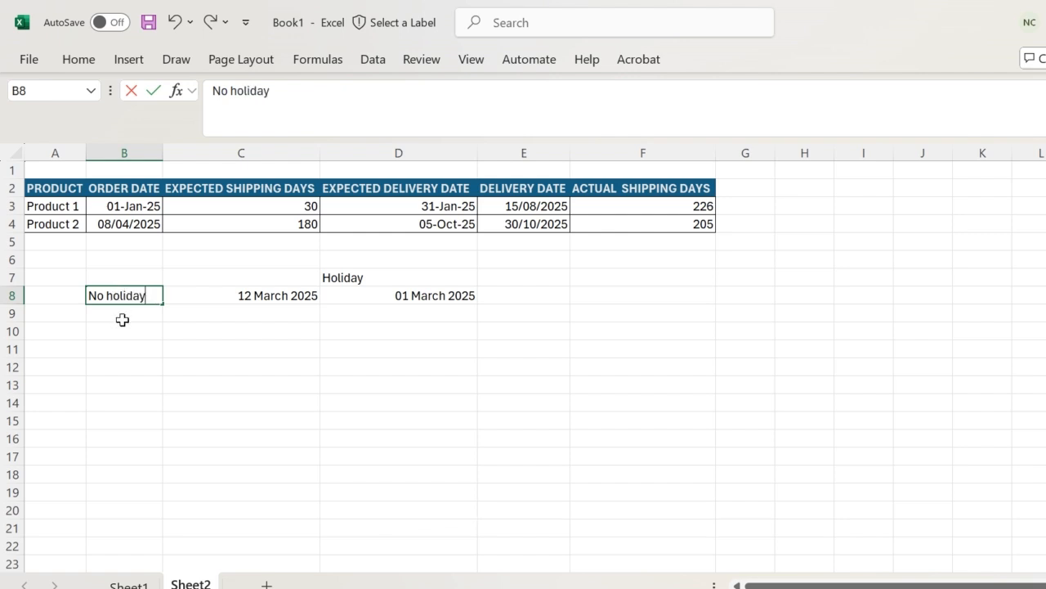
click(122, 318)
text(Holiday)
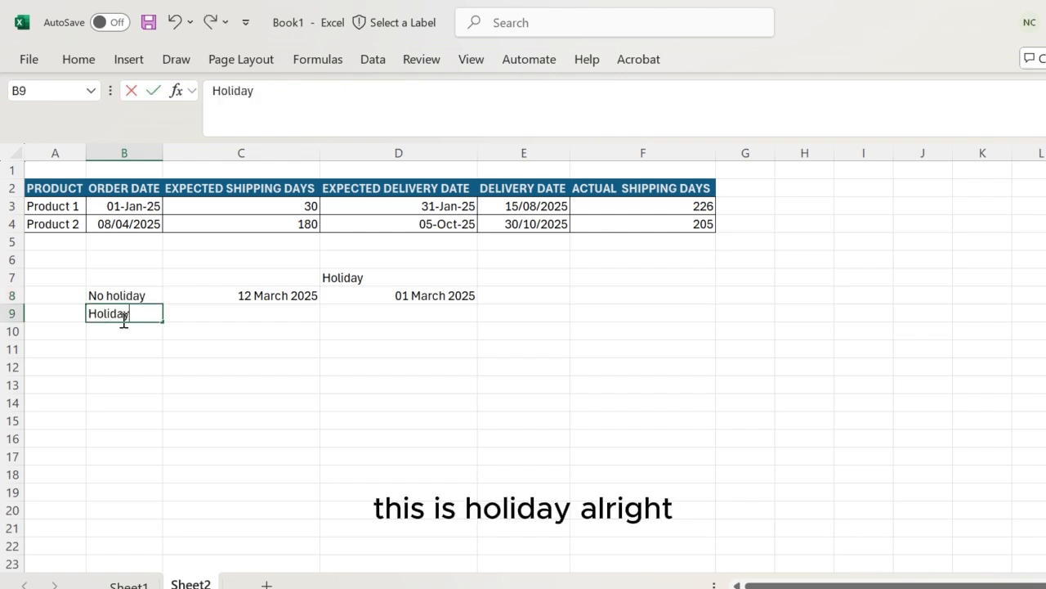
click(226, 320)
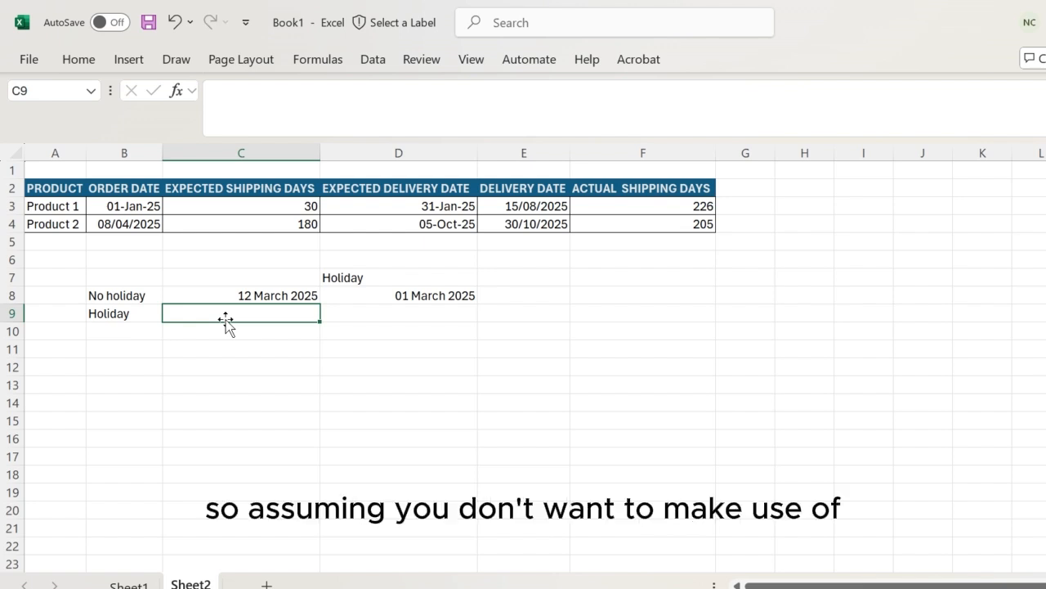
Enter =WORKDAY(B3,50,D8) in C9 to calculate the workday 50 days after the Product 1 order date, excluding the holiday
text(=W)
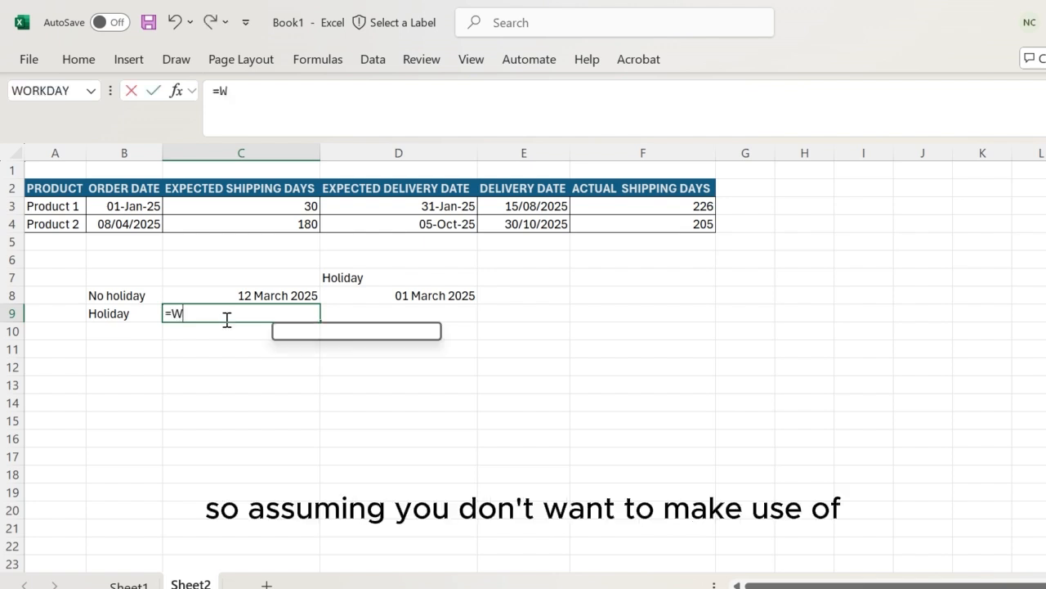
text(ORKDAY)
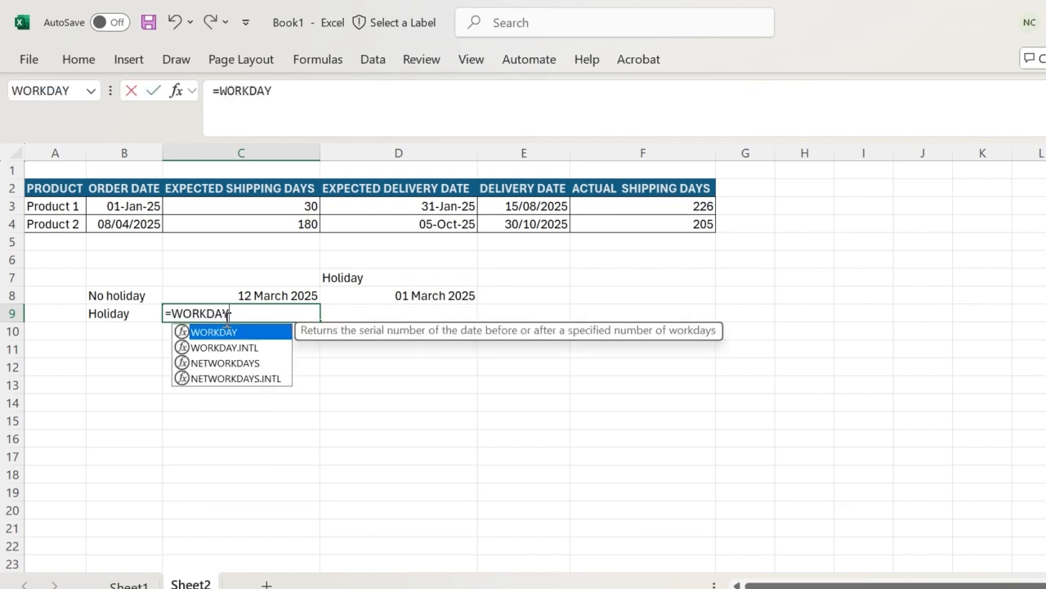
text(()
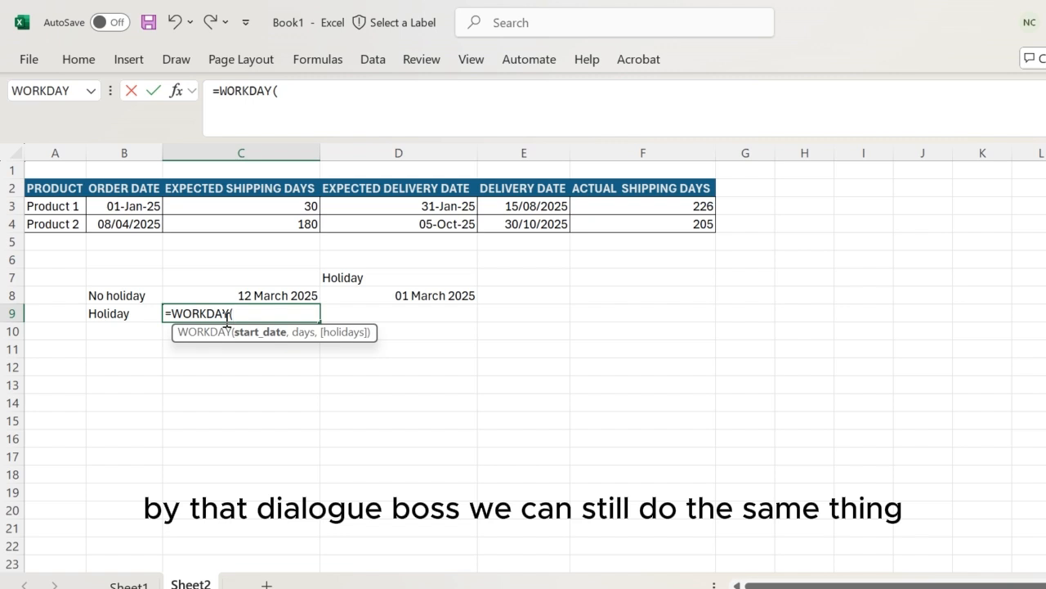
click(131, 205)
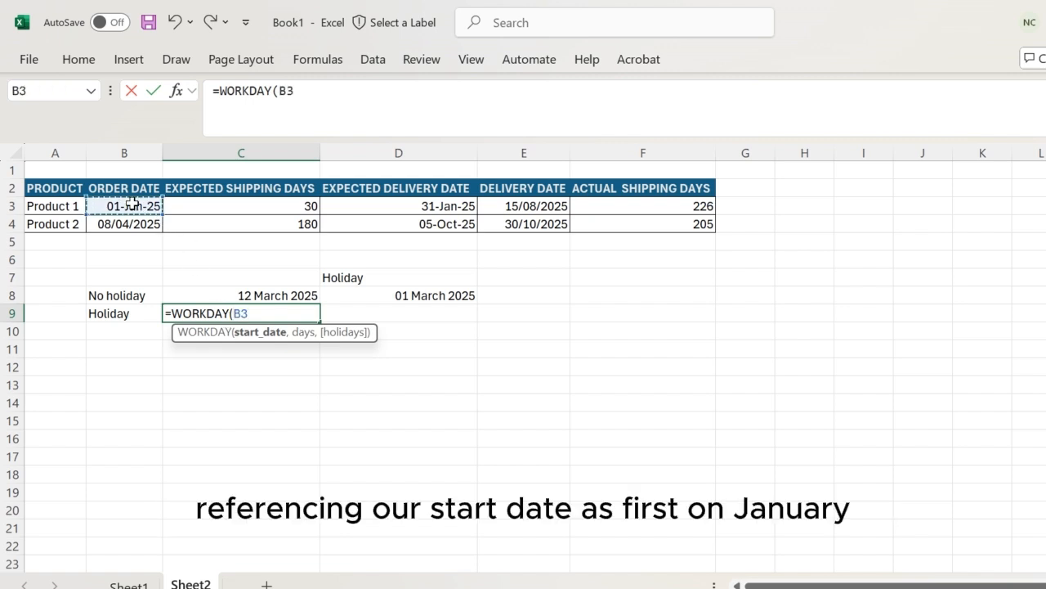
text(,)
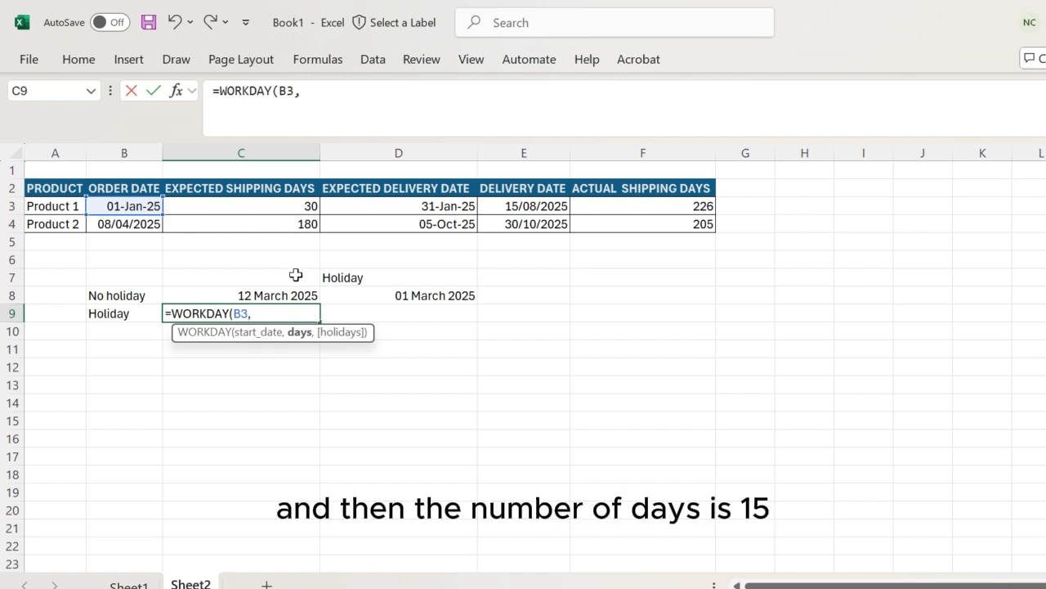
text(50,)
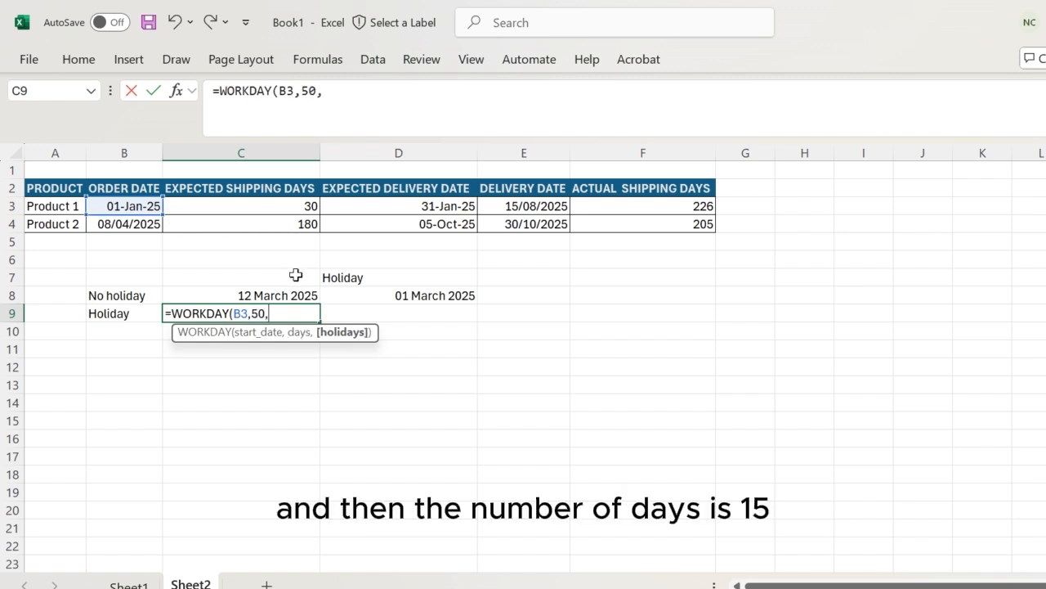
click(384, 292)
text())
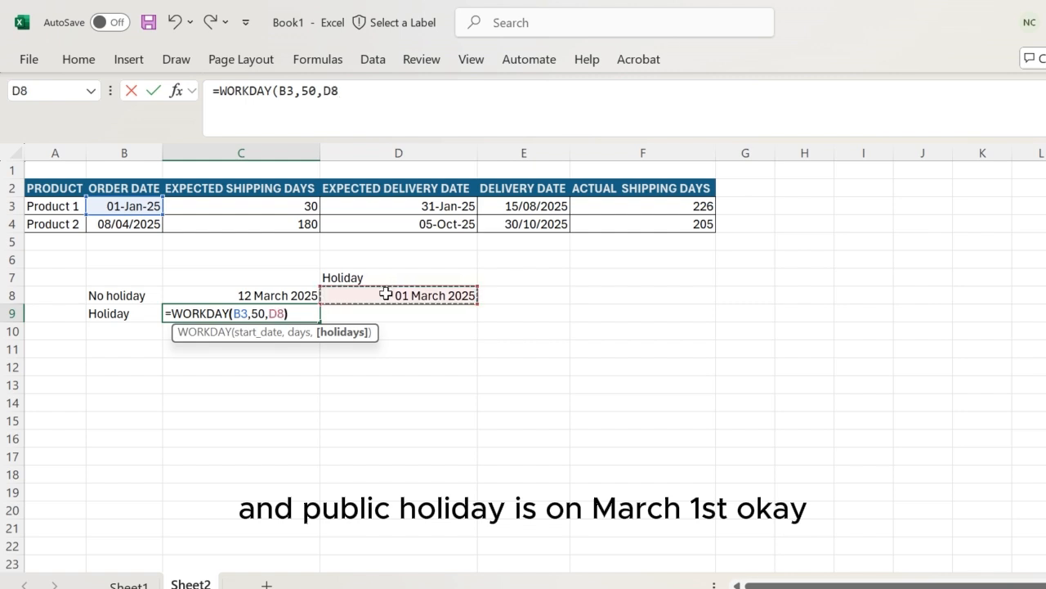
key(Return)
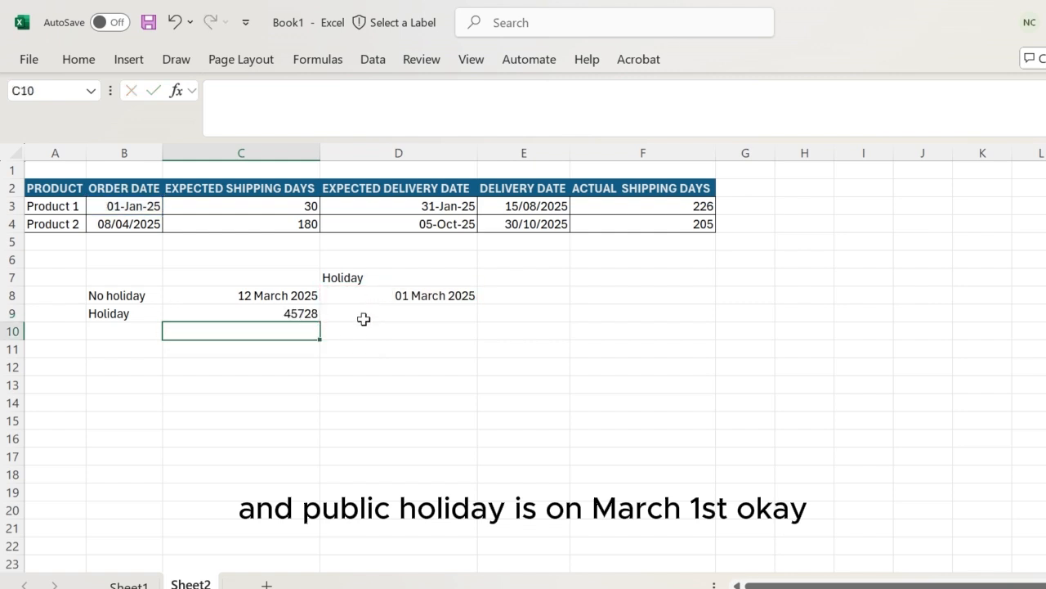
Format the holiday-adjusted WORKDAY result in C9 as a Long Date
click(295, 314)
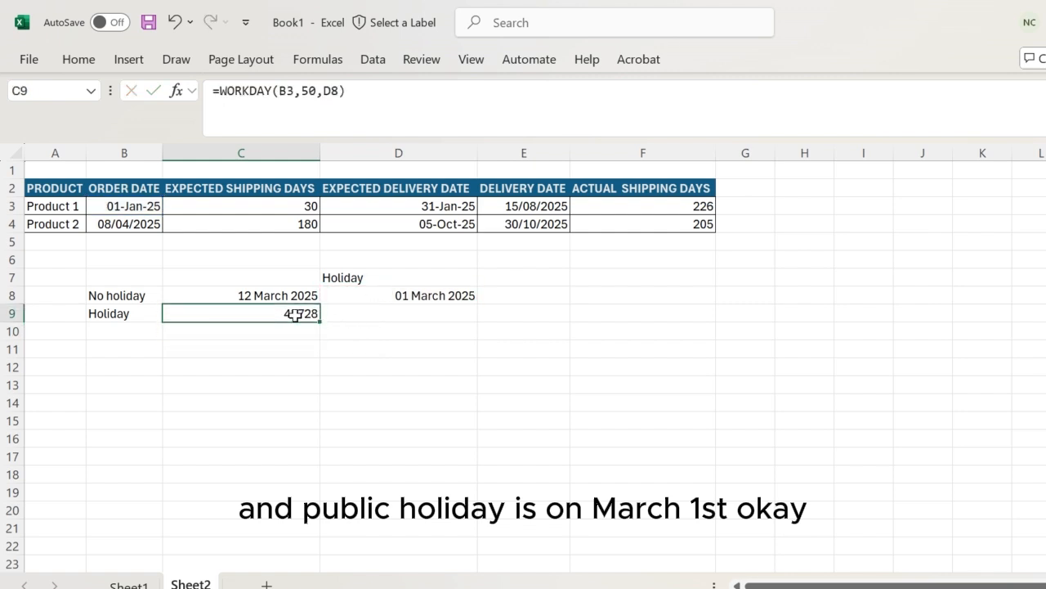
click(84, 65)
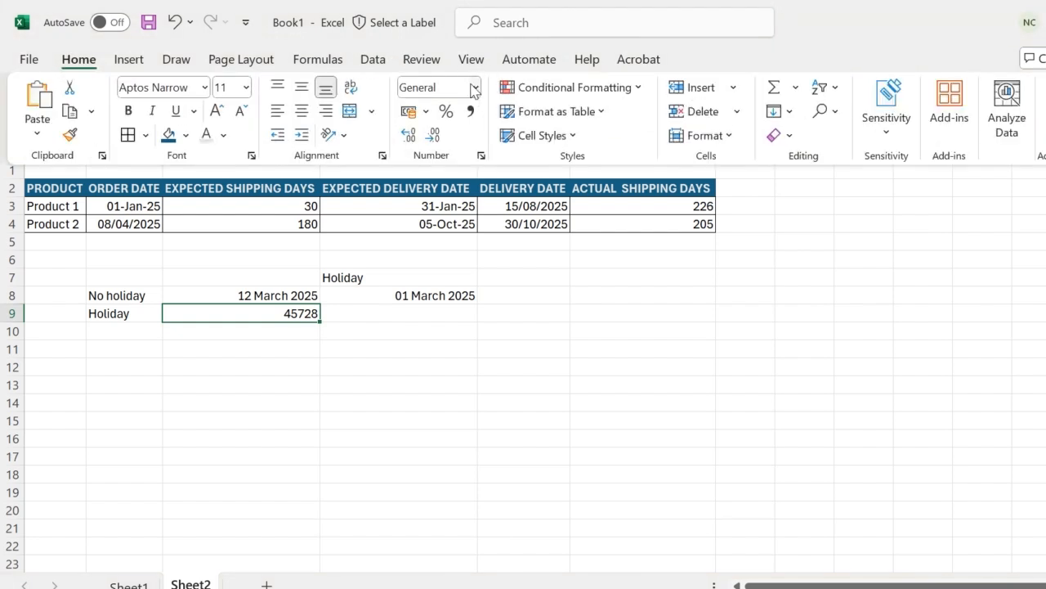
click(475, 87)
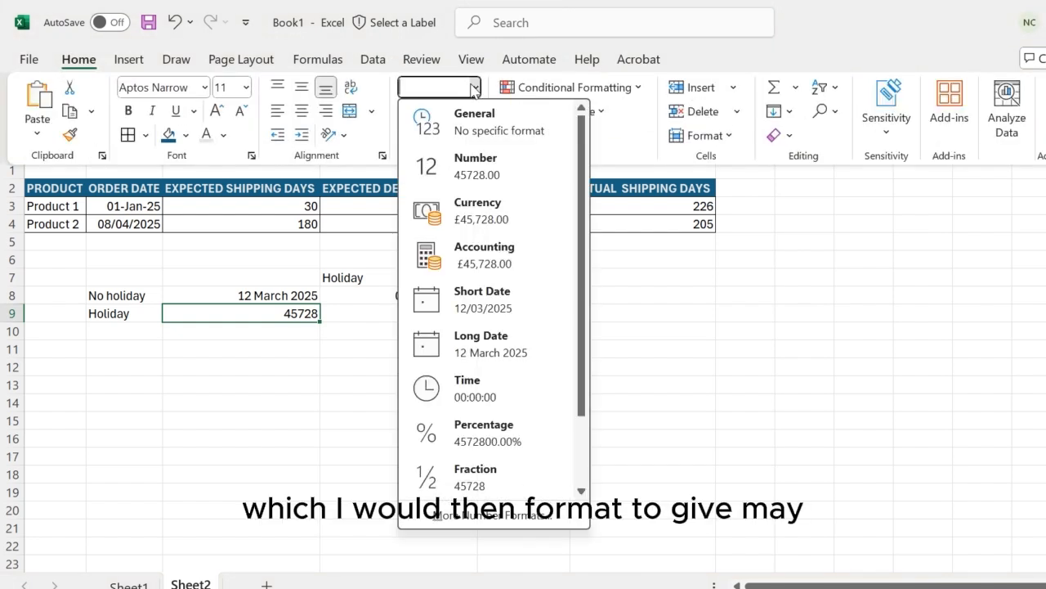
click(512, 360)
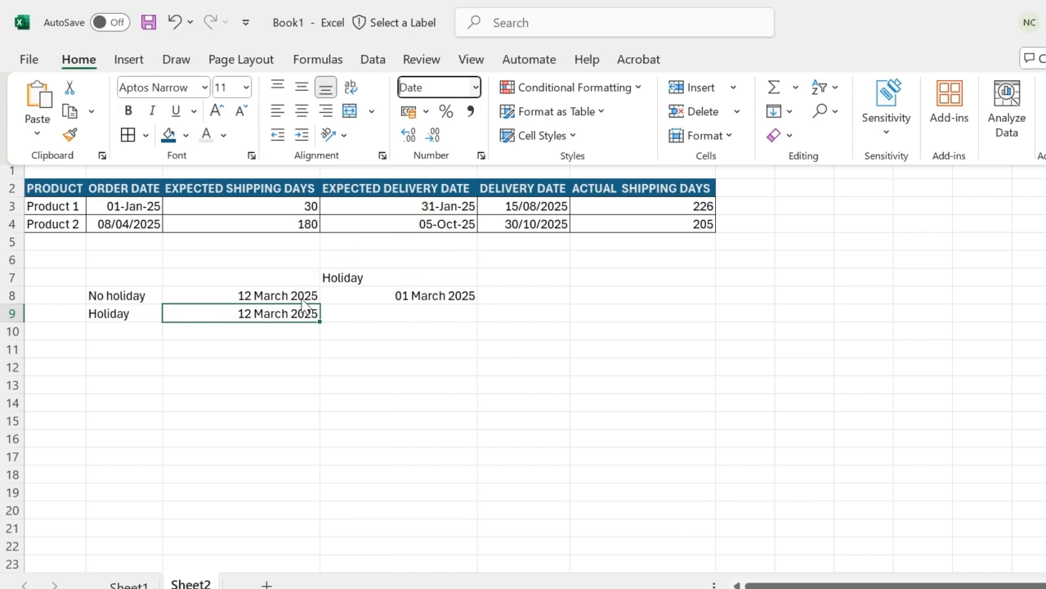
Compare the WORKDAY formula with the holiday argument in C9 to the one without it in C8
click(243, 313)
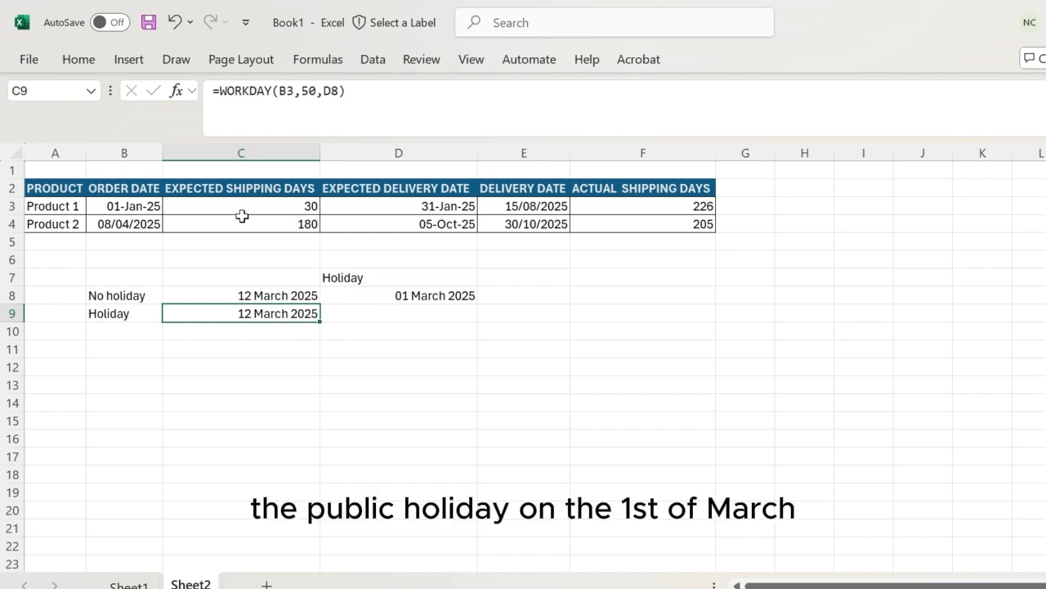
click(353, 91)
key(Return)
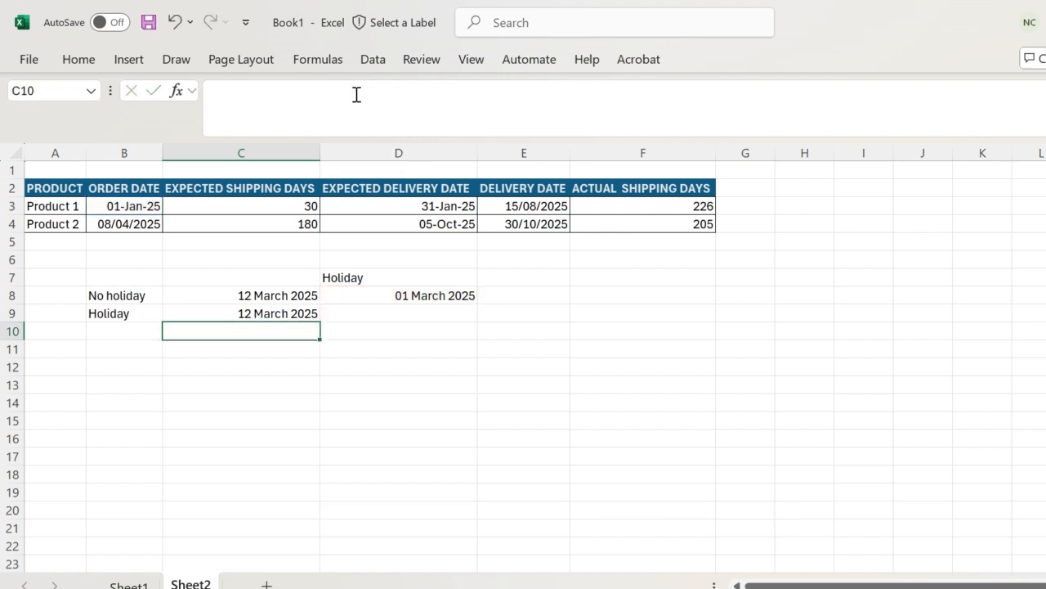
click(295, 295)
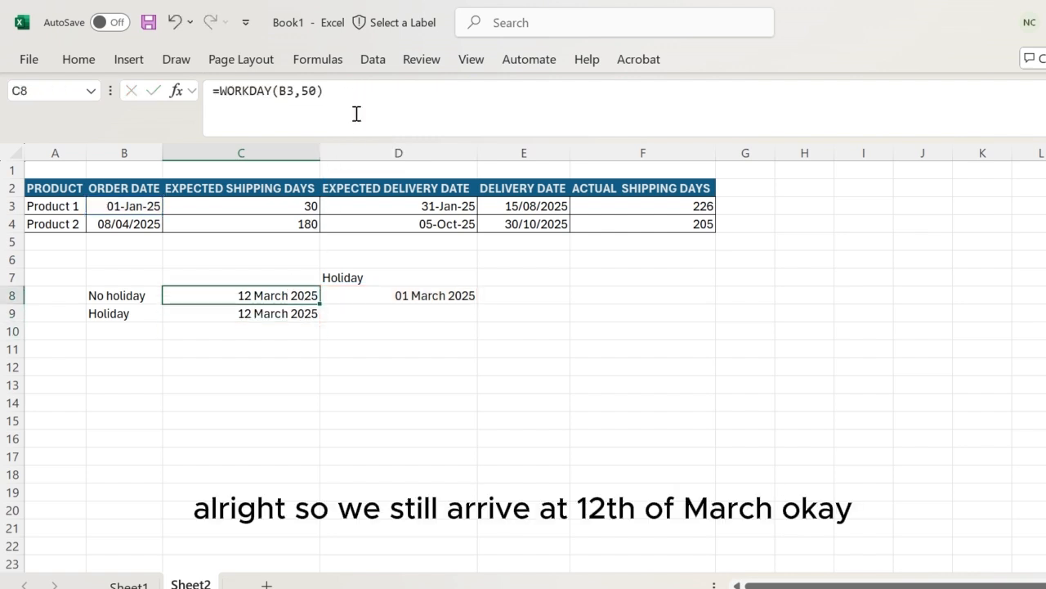
click(369, 93)
key(Return)
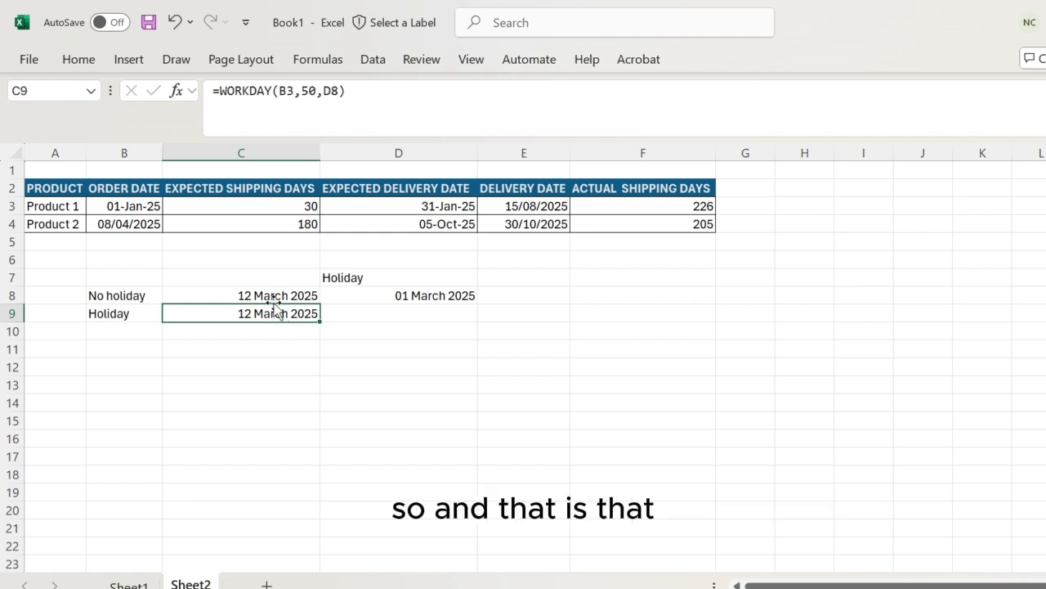
Change the holiday date in D8 to 03/03/2025
click(405, 293)
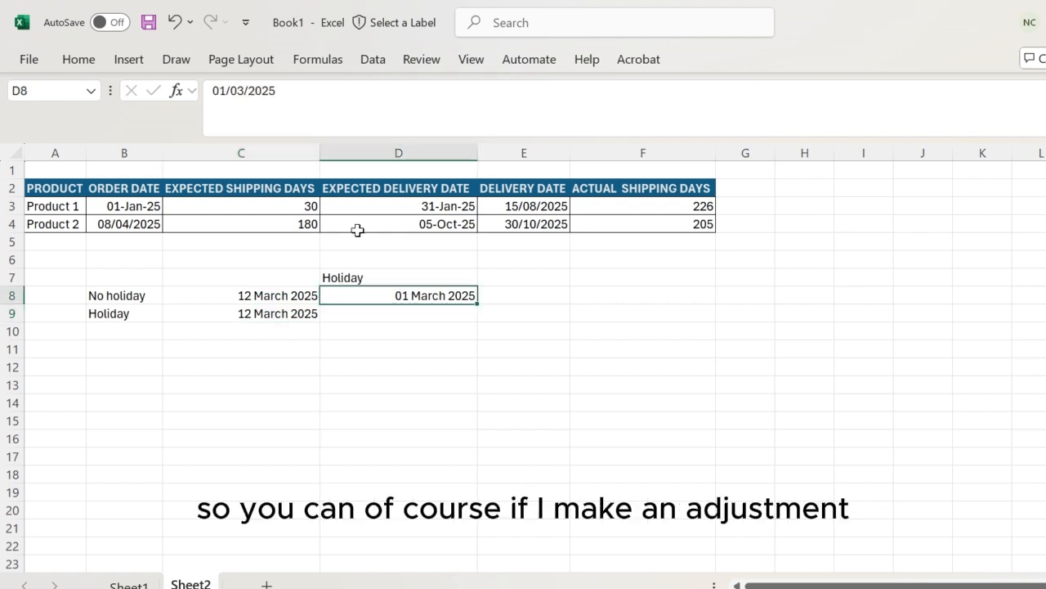
click(226, 92)
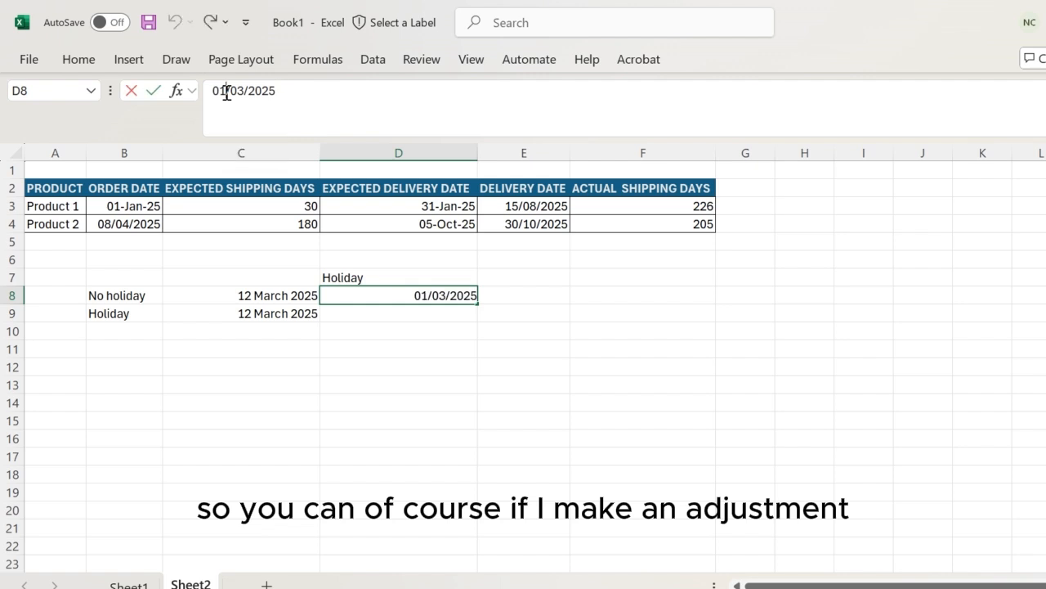
key(BackSpace)
text(3)
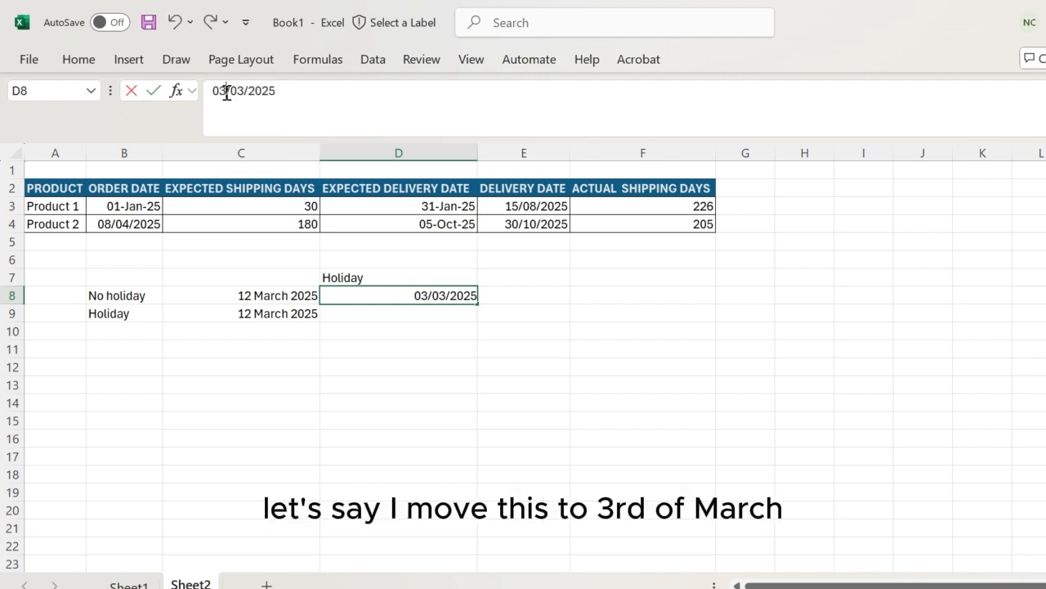
key(Return)
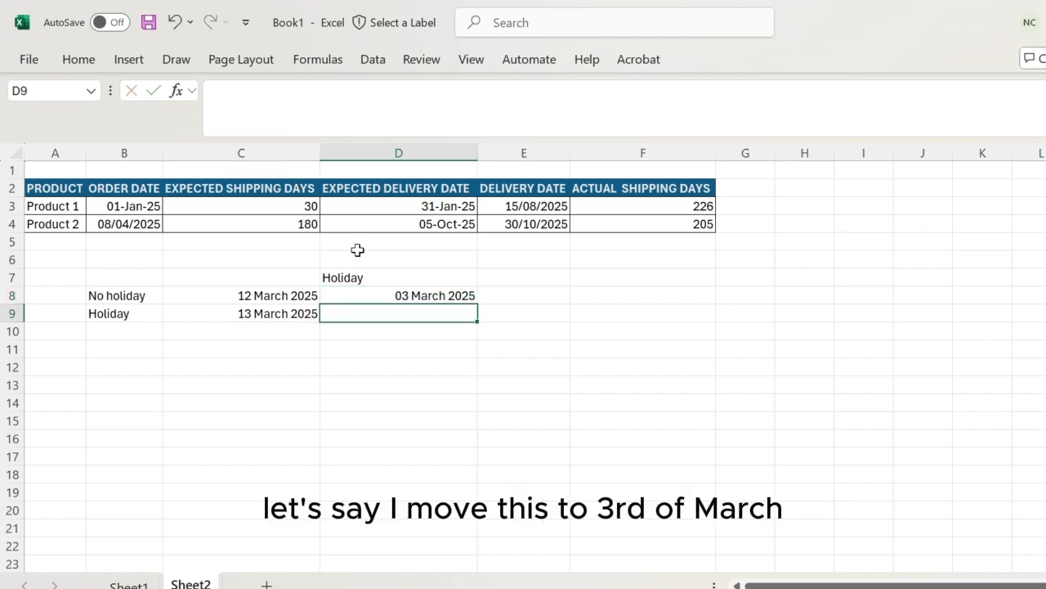
Review the workday results in C8 and C9 against the changed holiday date in D8
click(261, 316)
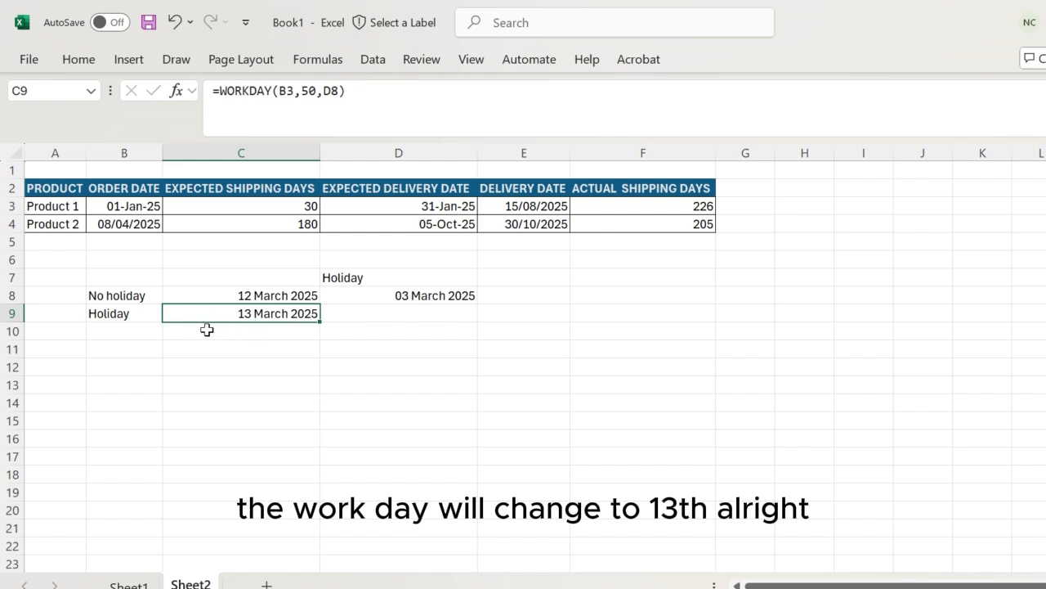
click(425, 295)
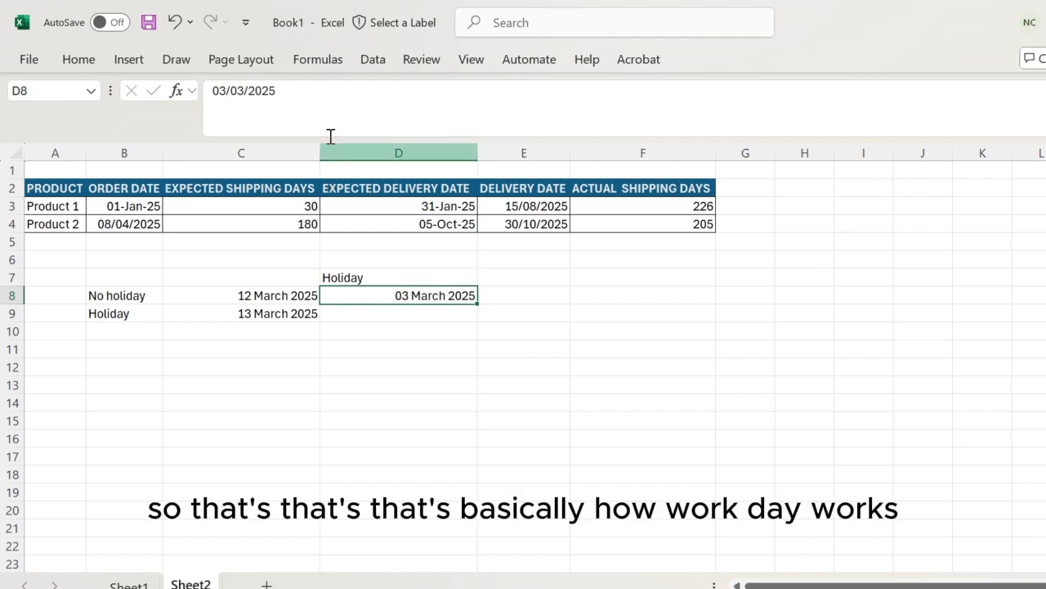
click(309, 93)
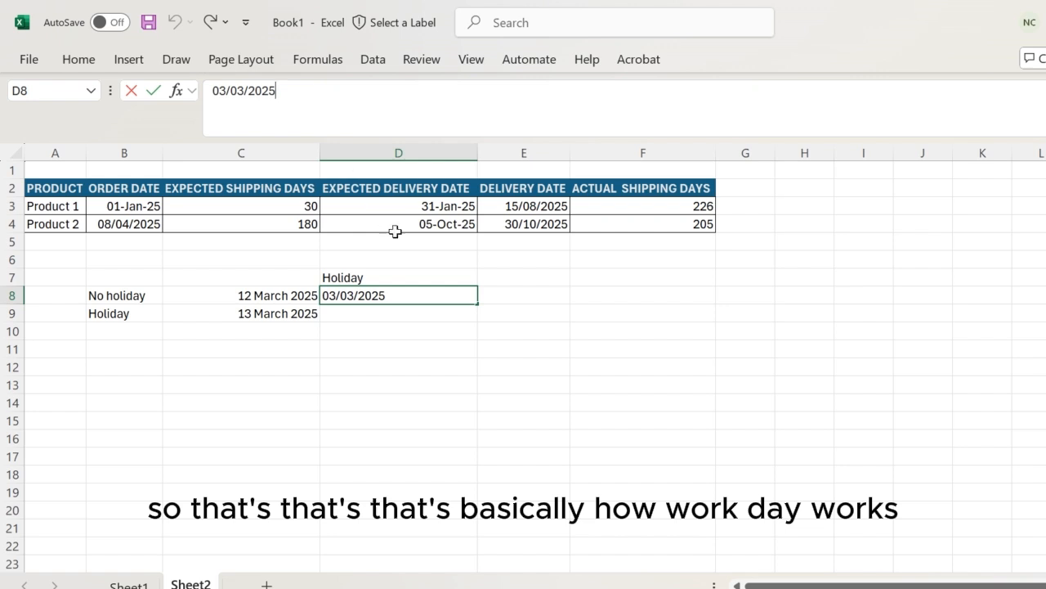
click(285, 314)
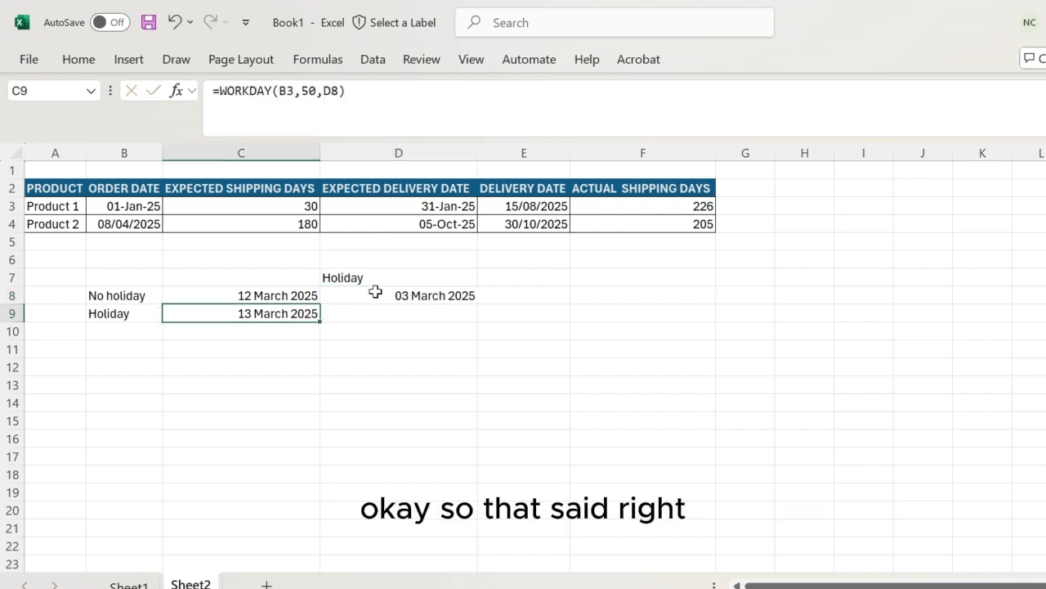
click(280, 299)
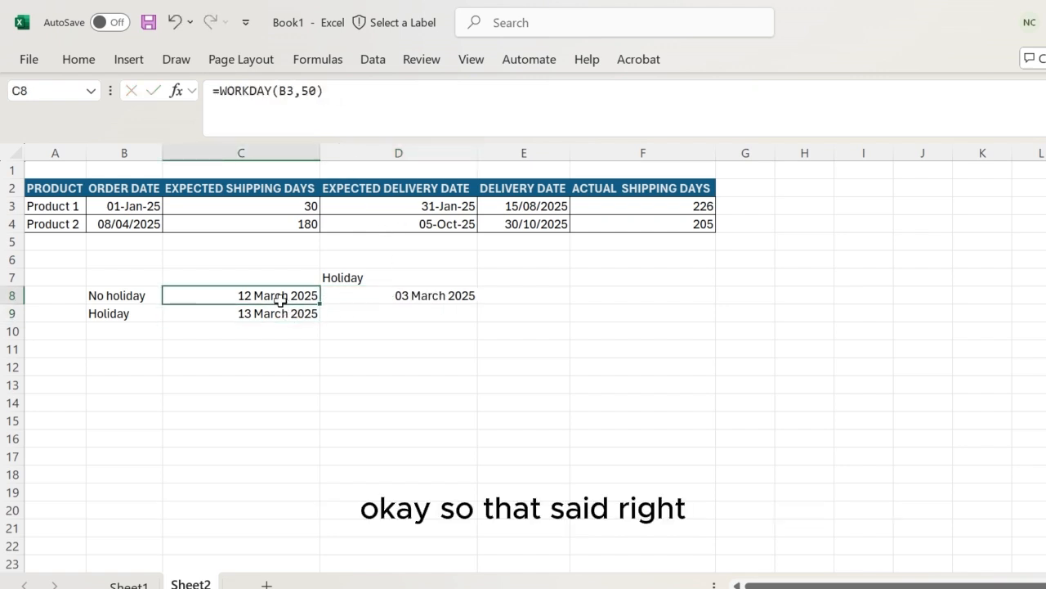
click(278, 315)
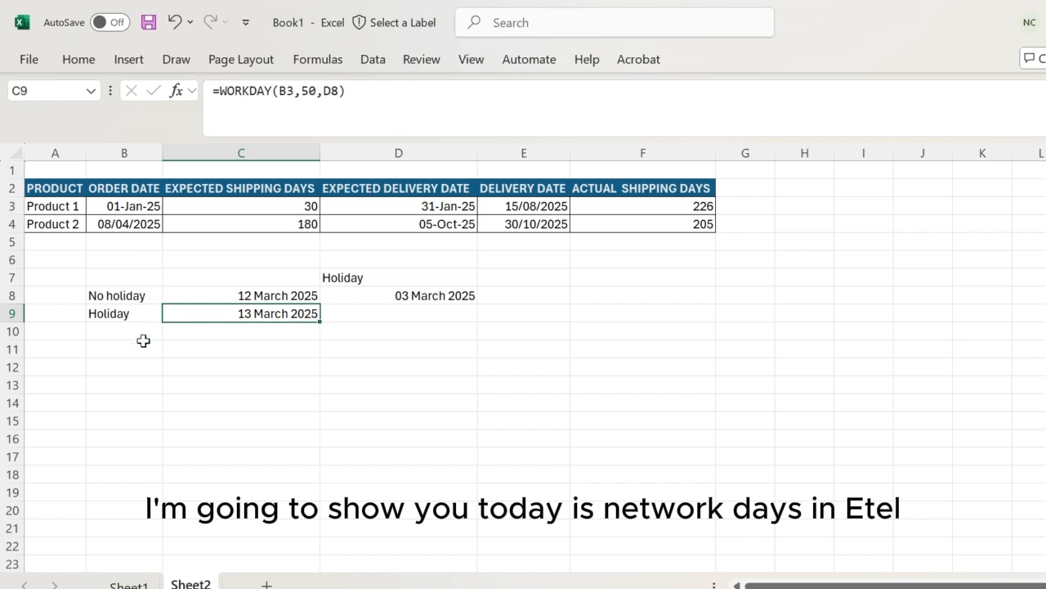
Examine the order dates in B3 and B4 as the two dates for a working-days count
click(114, 337)
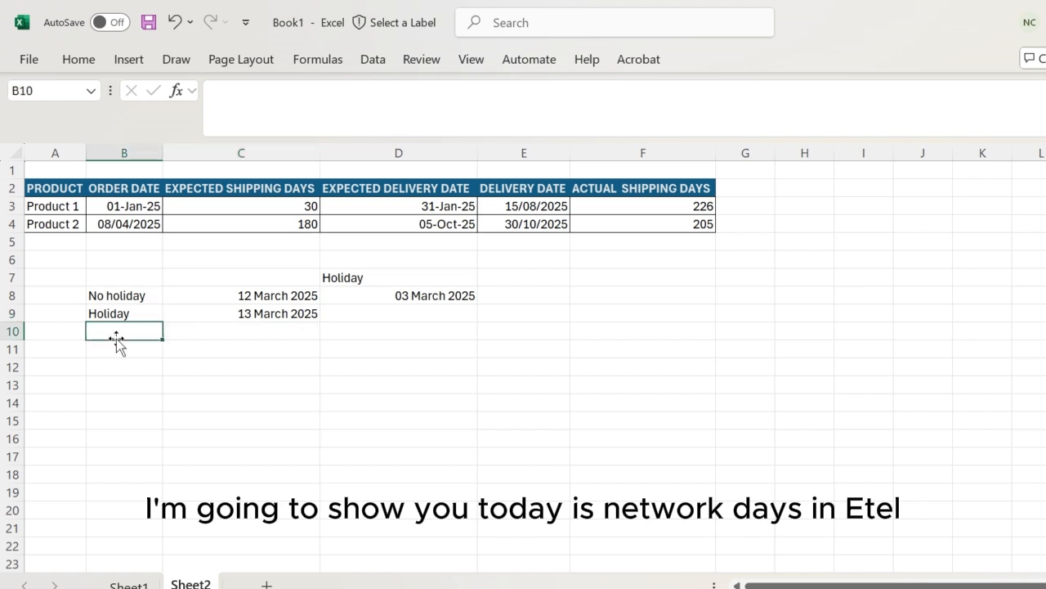
click(131, 206)
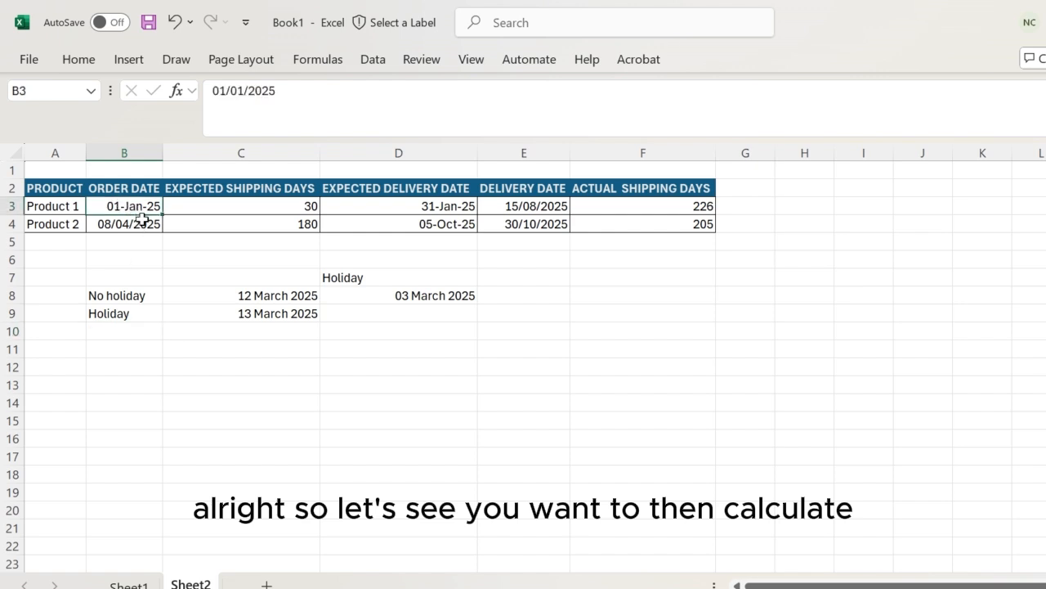
click(141, 223)
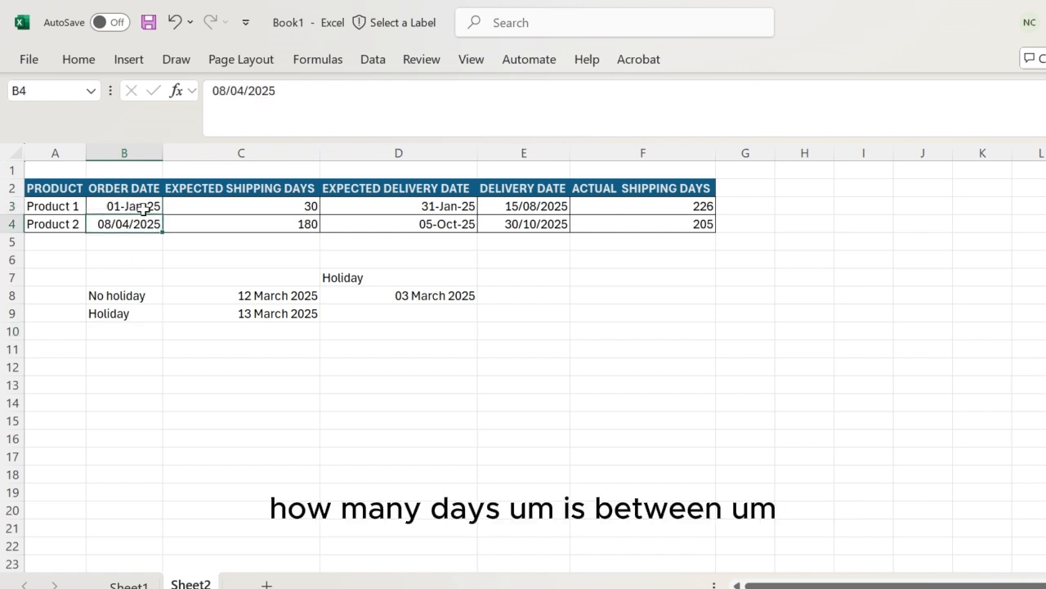
click(144, 205)
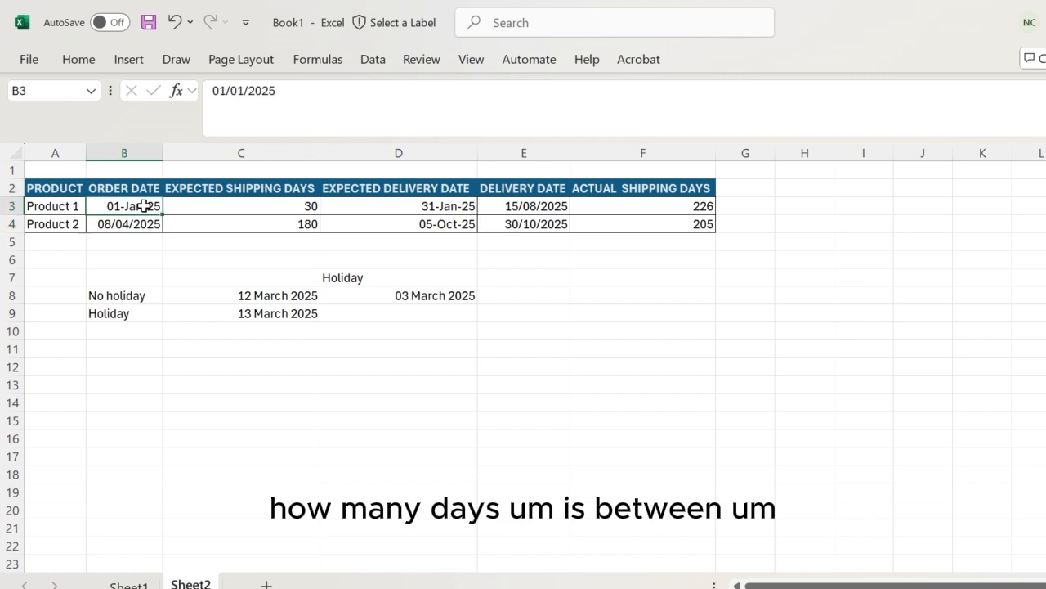
click(144, 223)
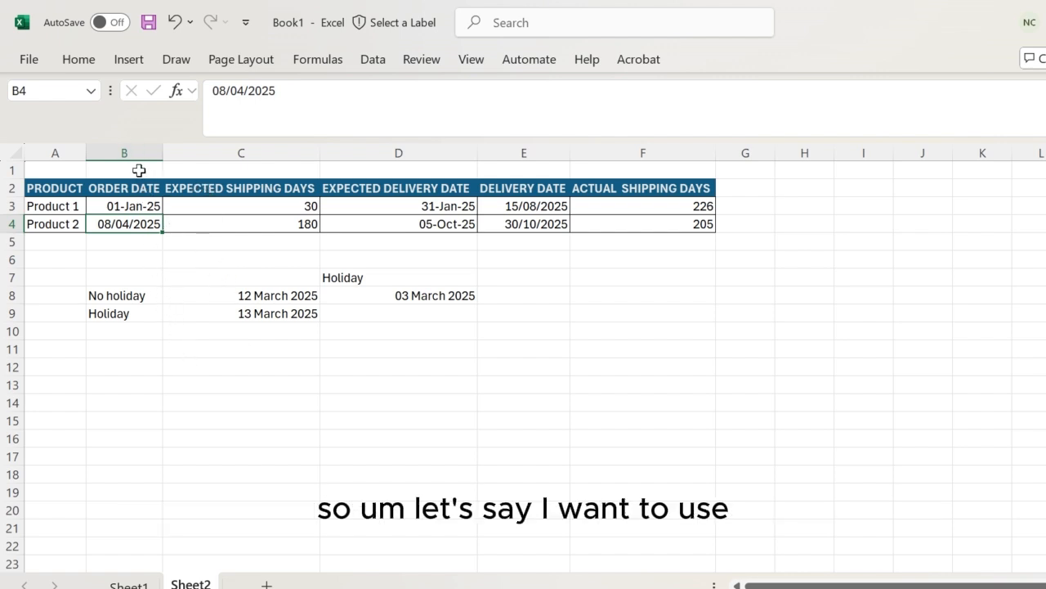
click(137, 358)
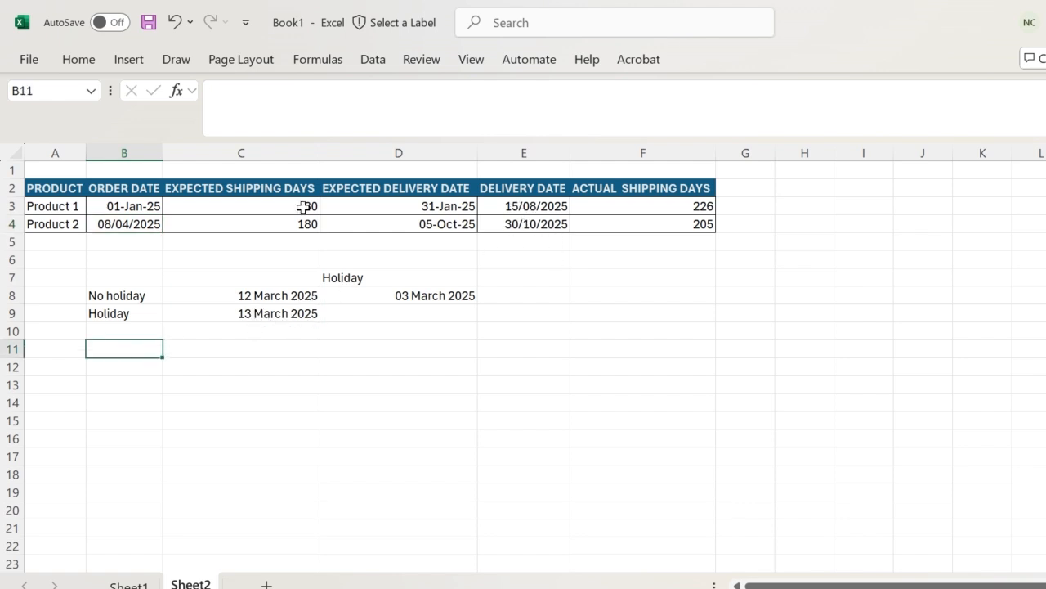
Format the Product 1 order date in B3 as Short Date
drag(112, 206, 117, 216)
click(116, 221)
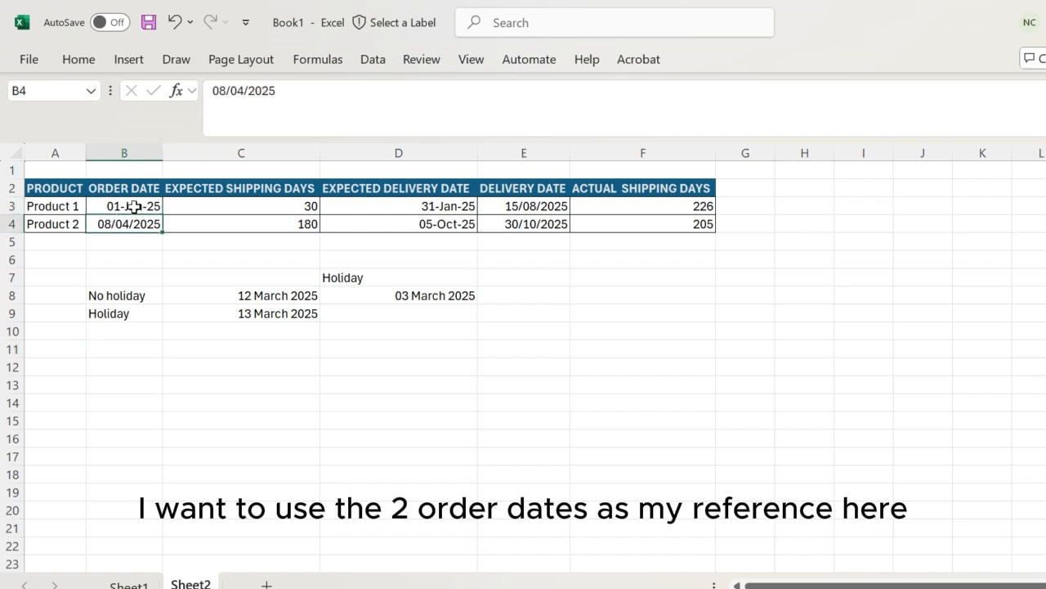
click(140, 205)
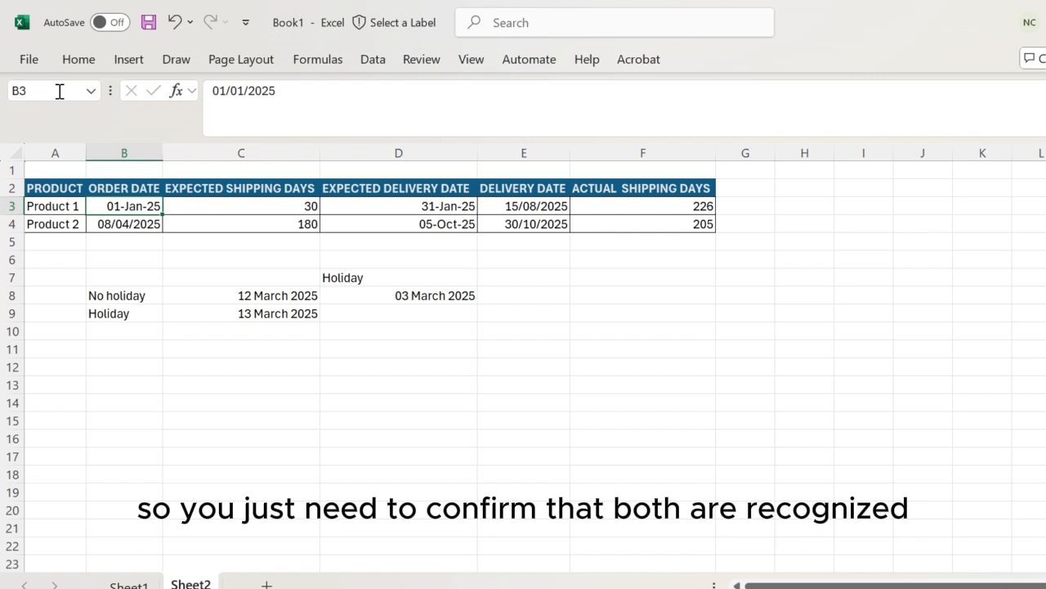
click(80, 58)
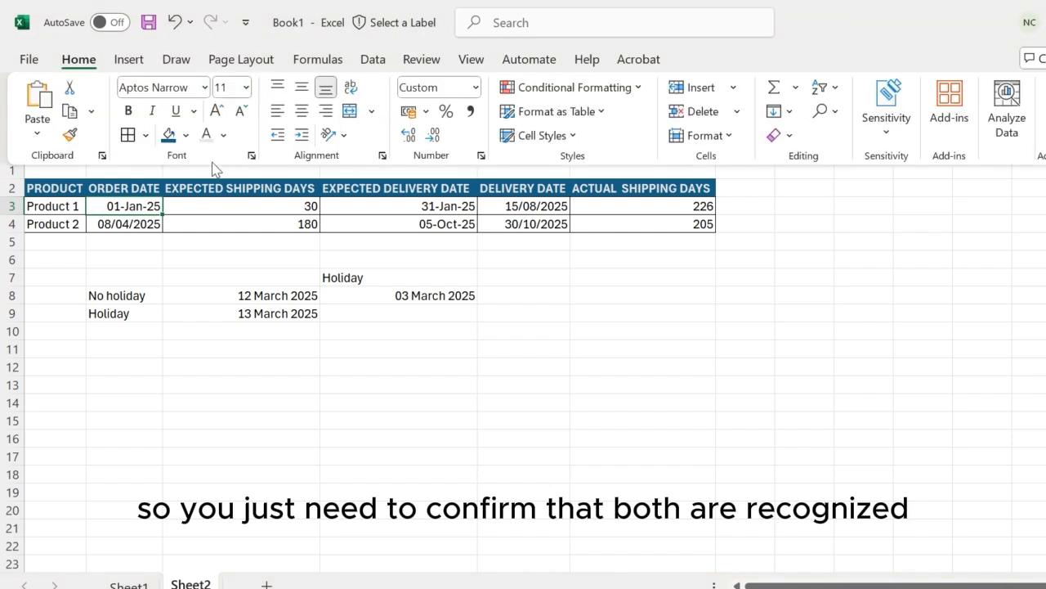
click(476, 87)
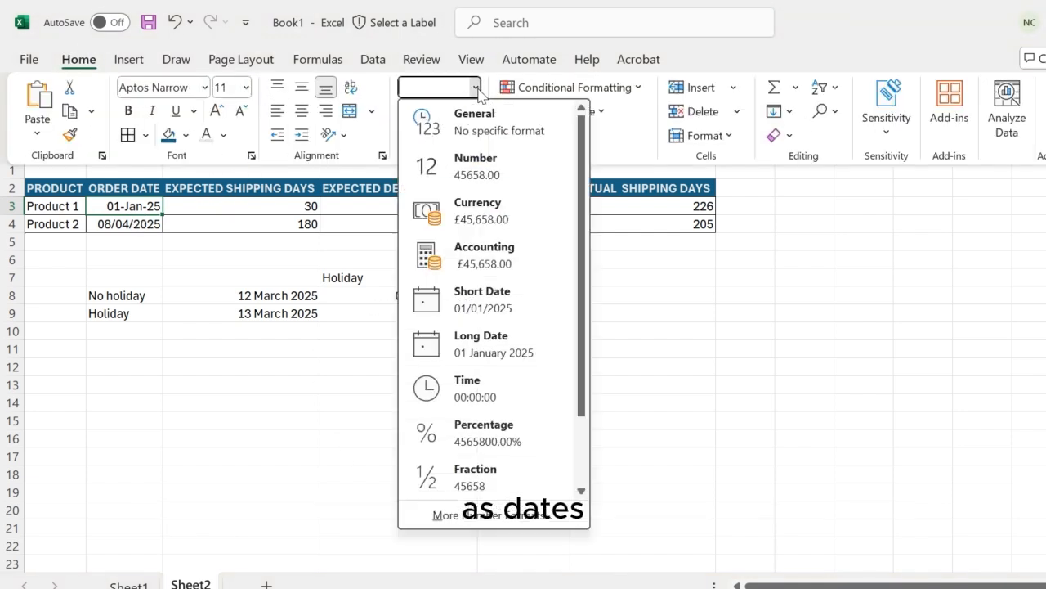
click(522, 321)
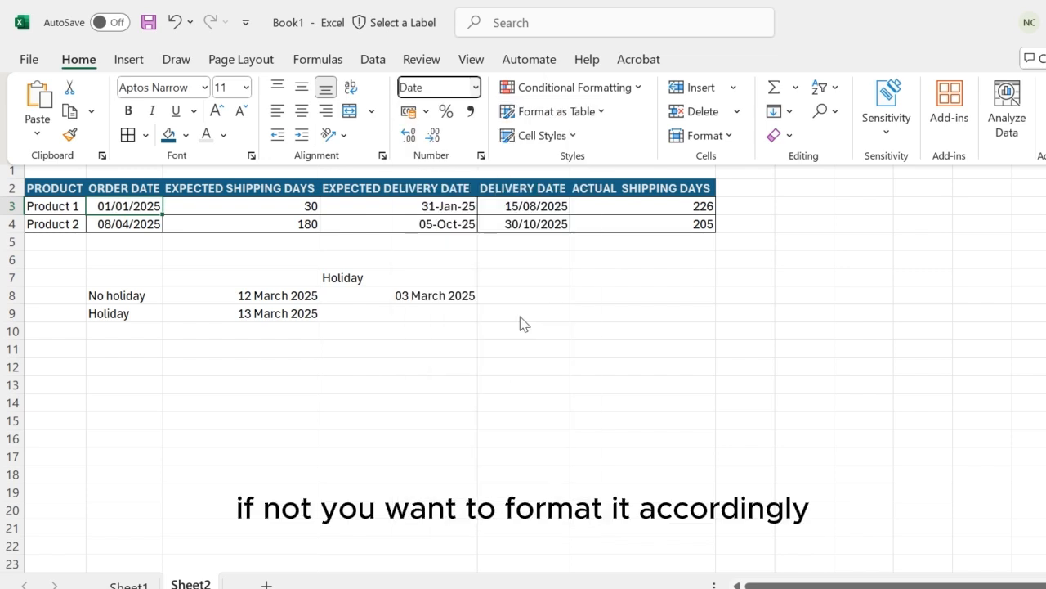
Check that the Product 2 order date in B4 has a date number format
click(144, 231)
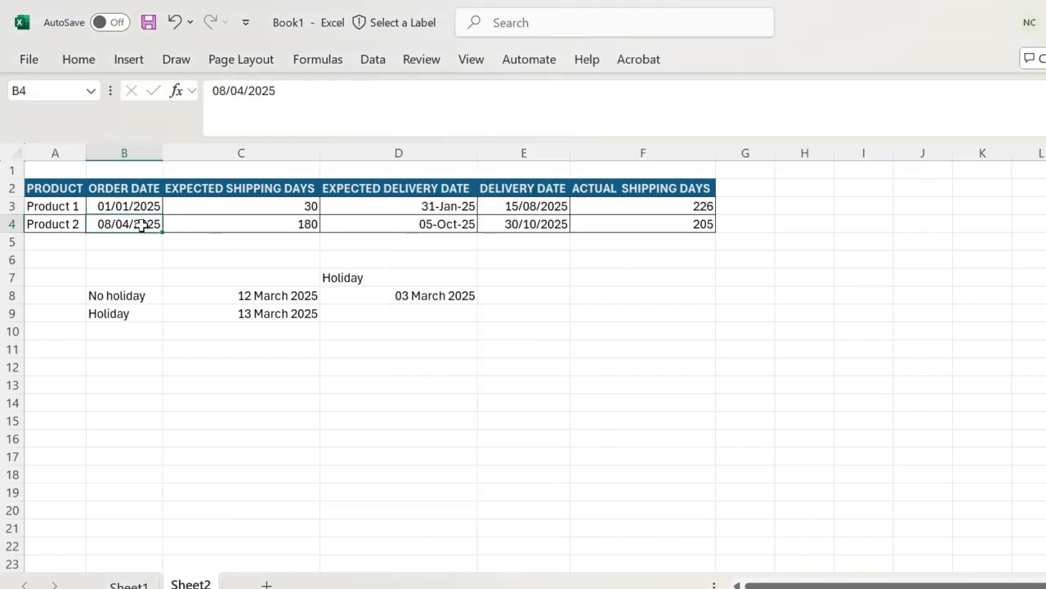
click(80, 60)
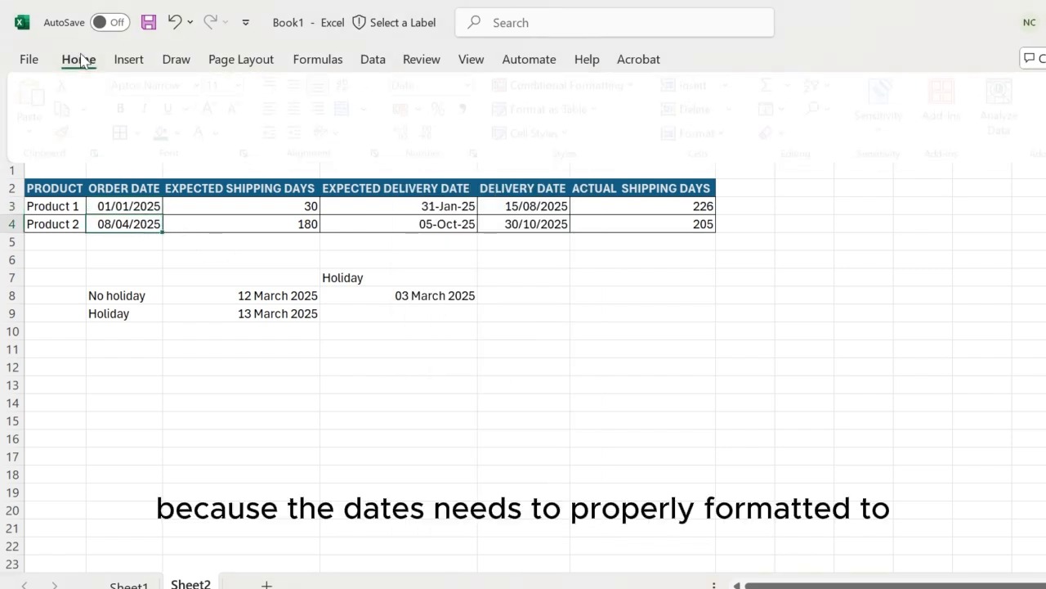
click(299, 342)
click(299, 338)
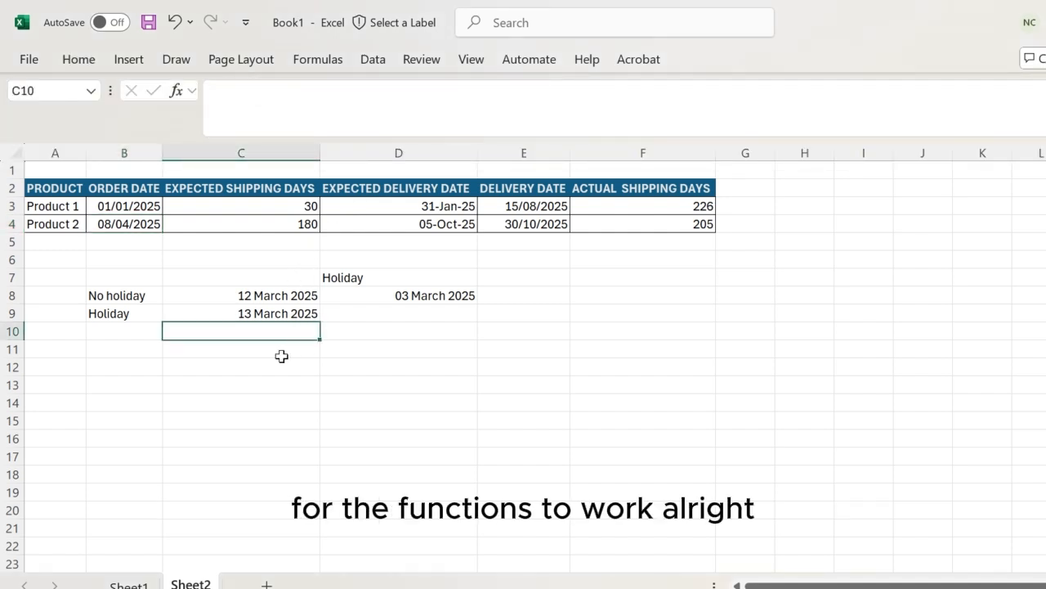
click(281, 355)
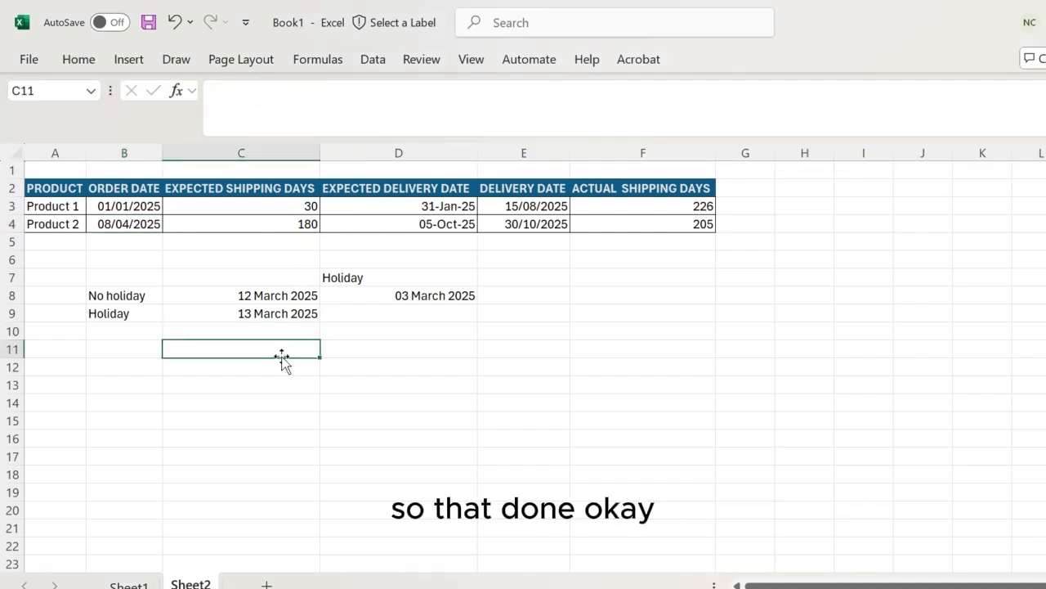
Enter the label NET WORK DAYS in B11
click(112, 360)
click(120, 347)
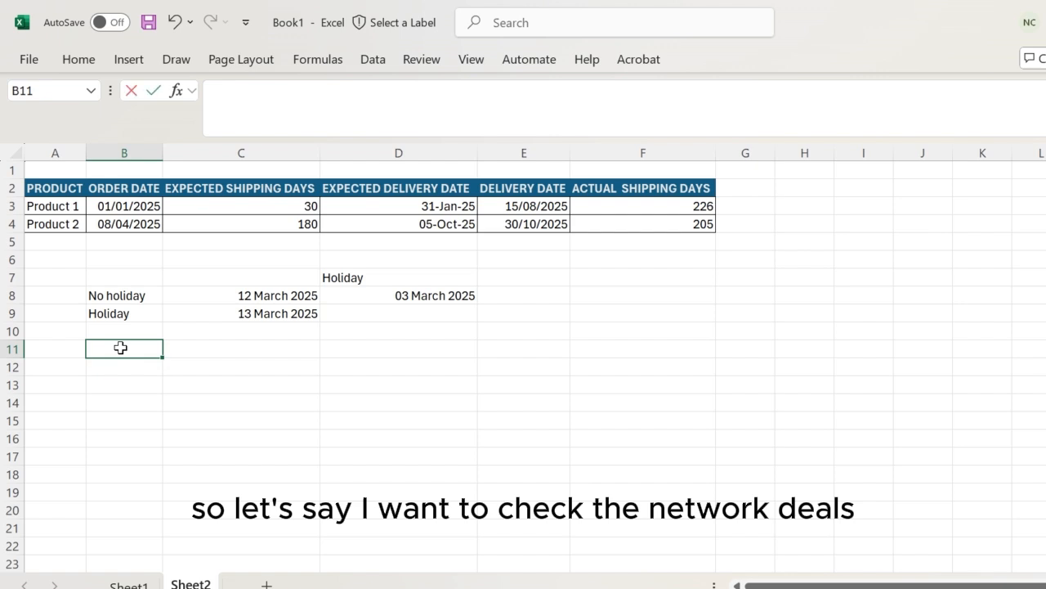
text(NETWORK)
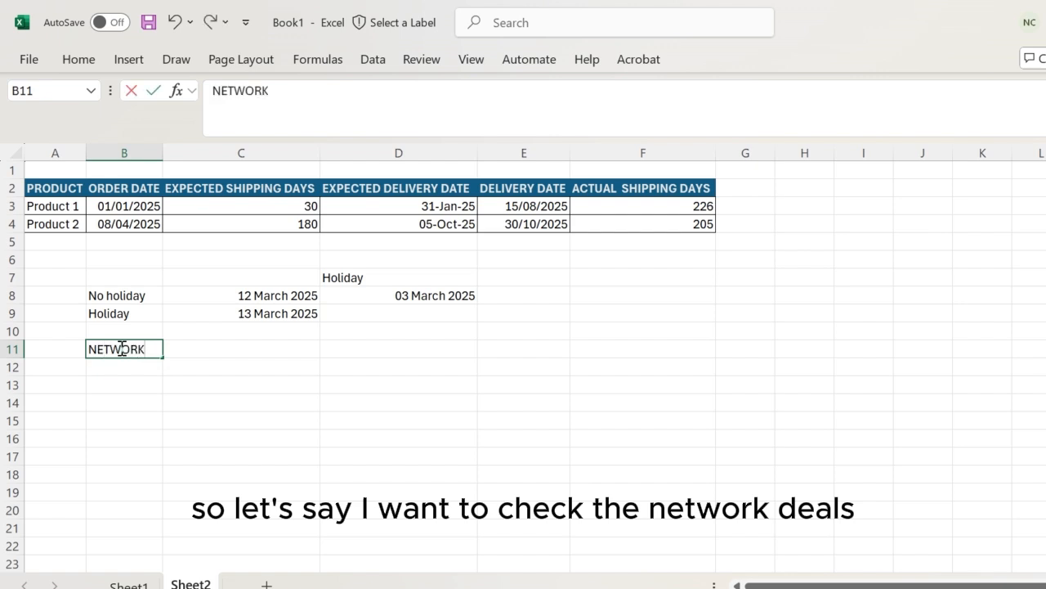
text( DAYS)
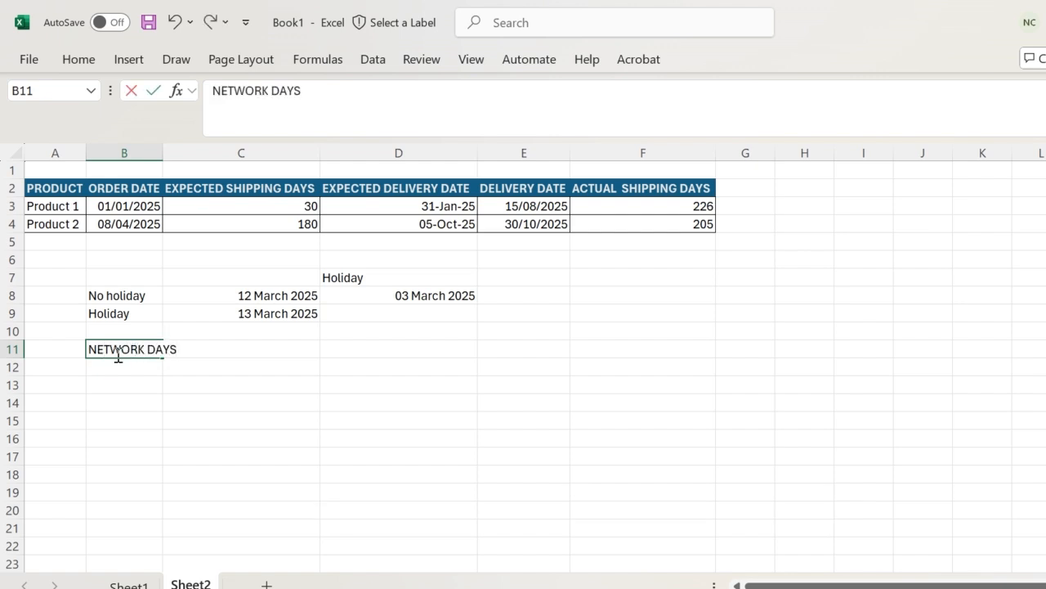
click(237, 91)
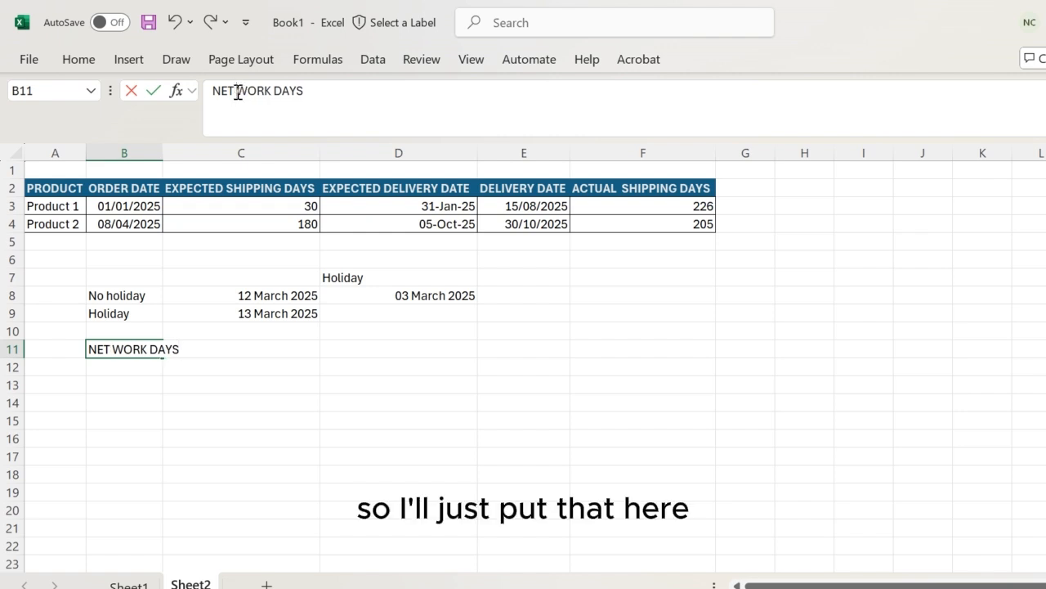
click(359, 369)
Enter =NETWORKDAYS(B3,B4,D8) in C11 to count working days between the two order dates, excluding the holiday
click(283, 348)
text(=NETWORK)
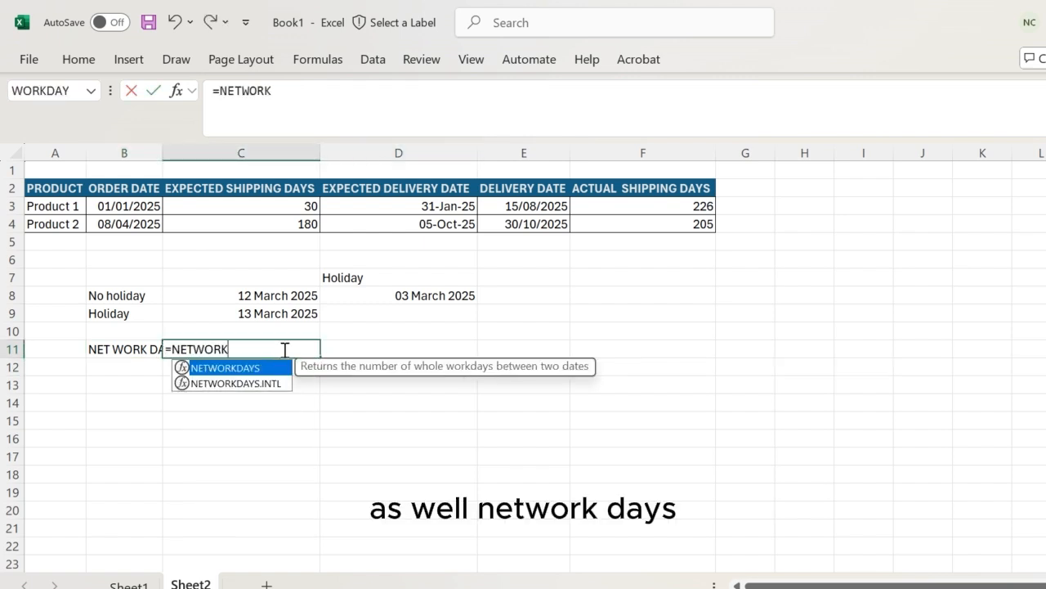
text(DAYS()
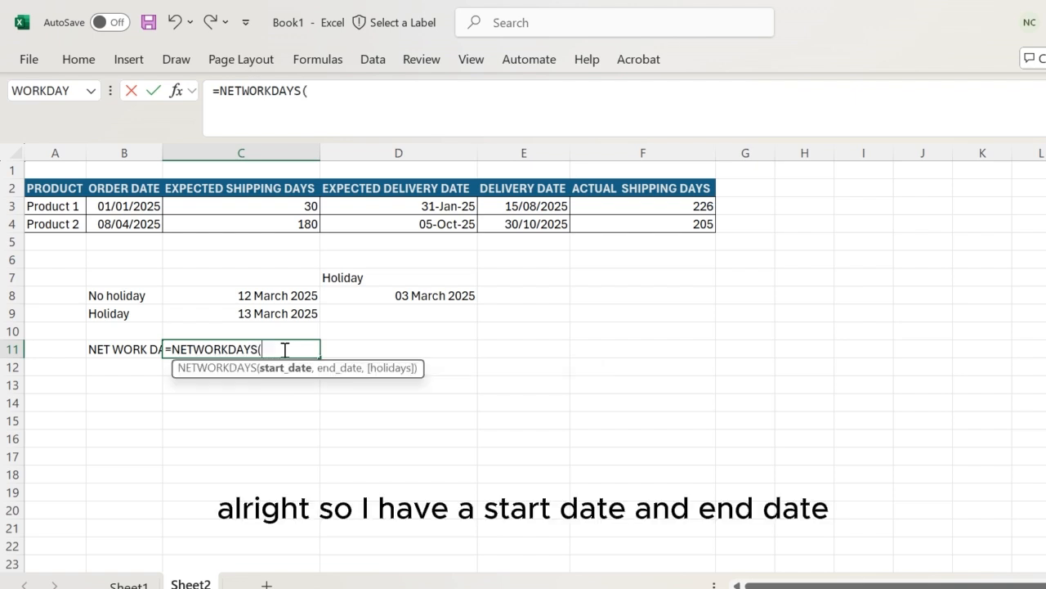
click(119, 206)
text(,)
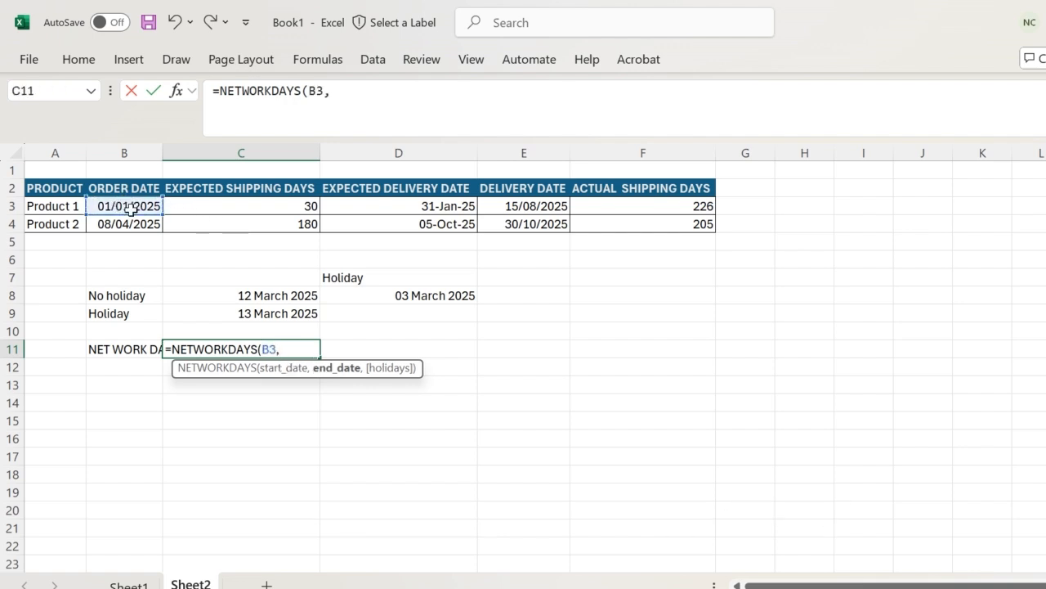
click(142, 223)
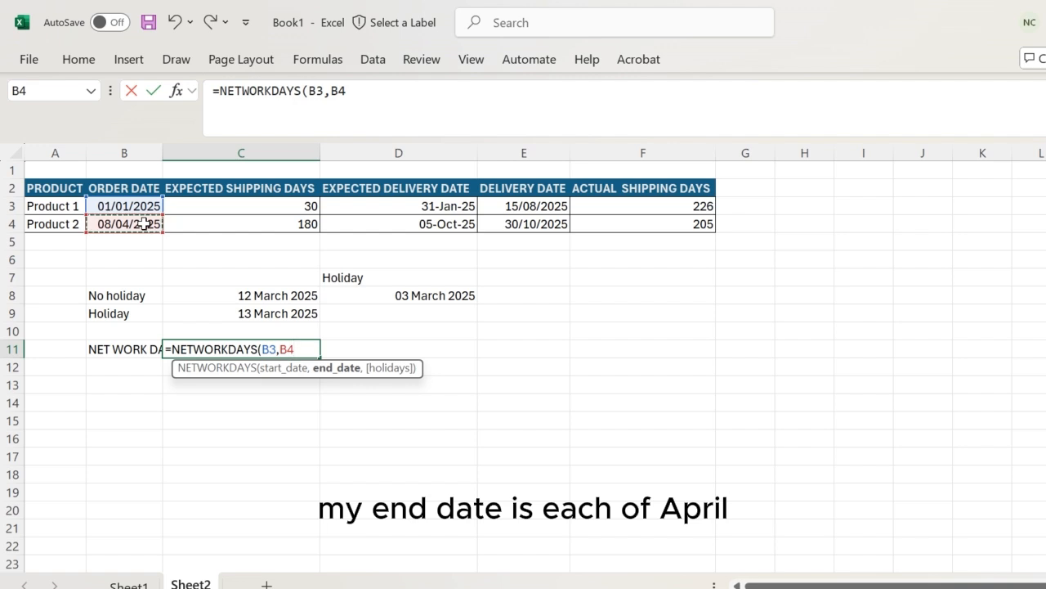
text(,)
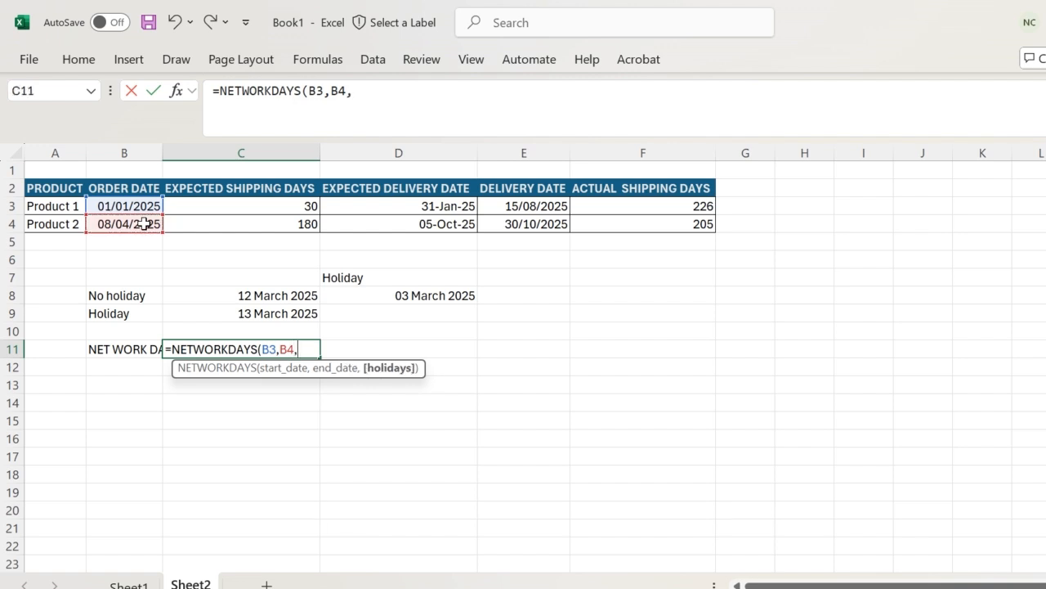
click(414, 297)
text())
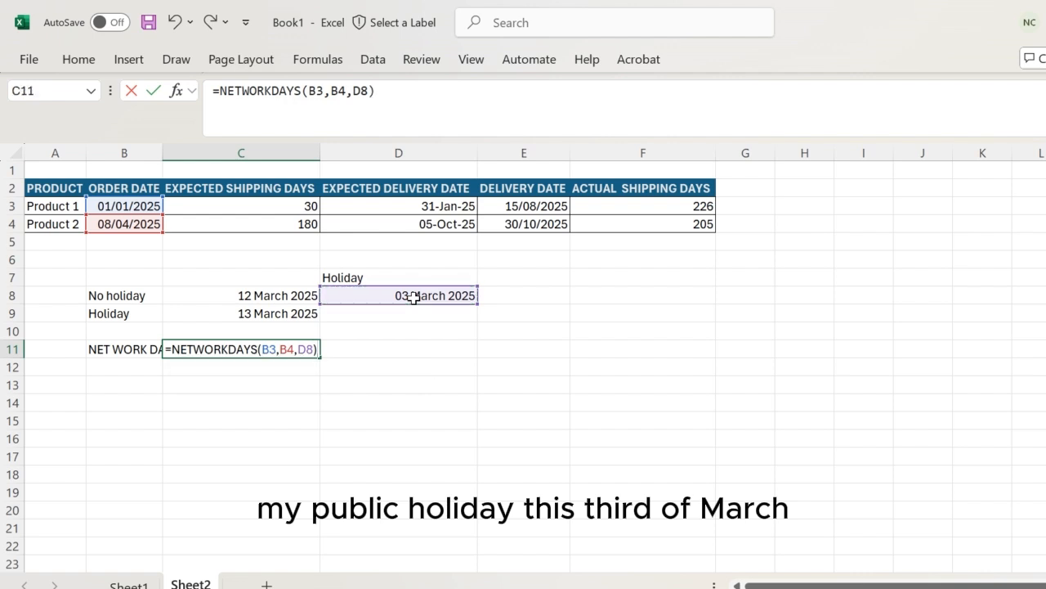
key(Return)
click(240, 343)
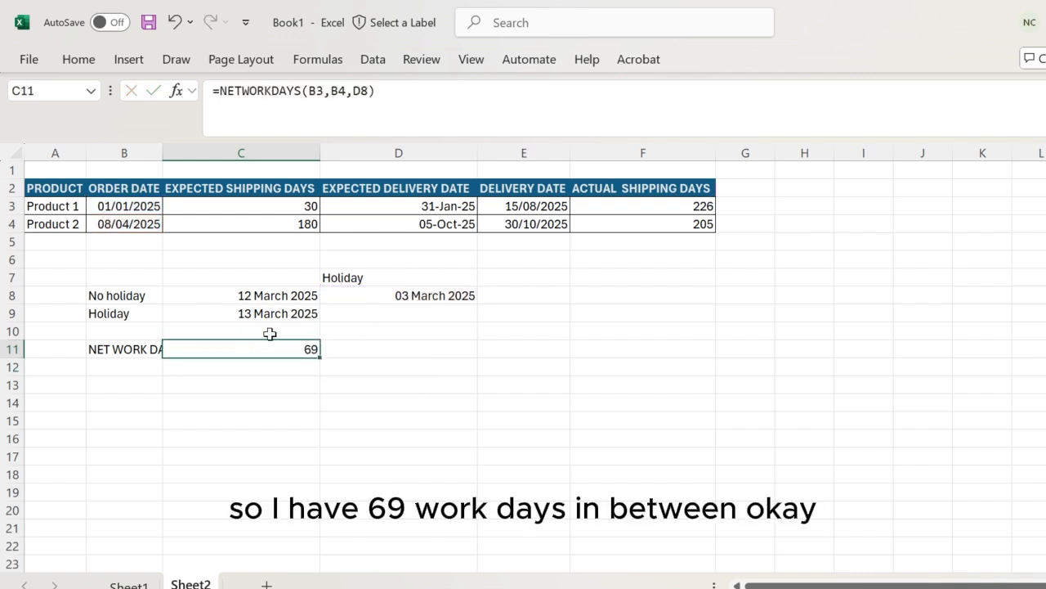
click(369, 90)
key(Return)
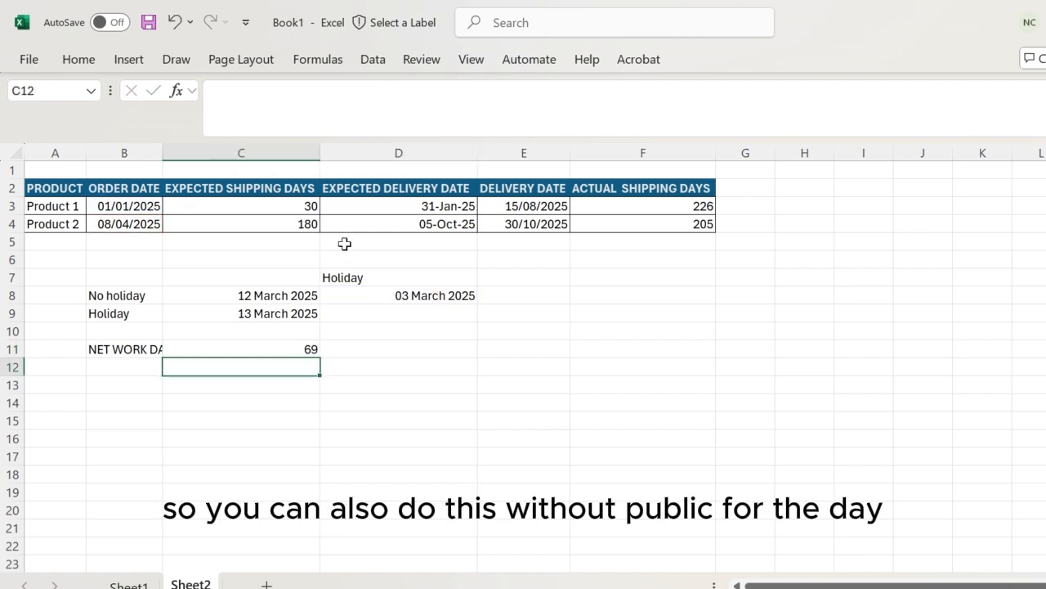
Auto-fit the width of column B so the label in B11 fits
double_click(164, 147)
click(309, 343)
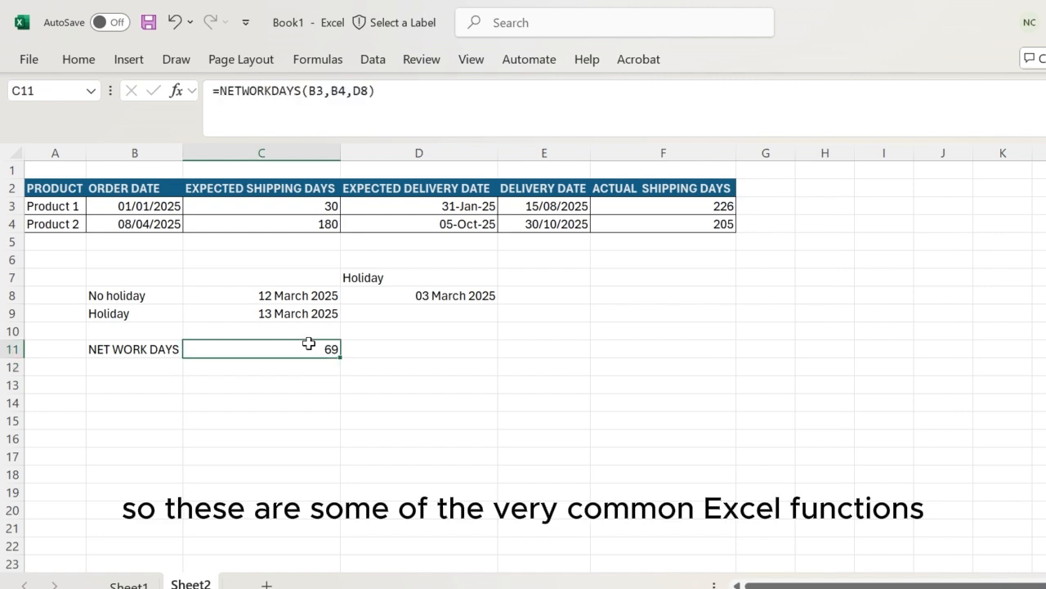
click(117, 307)
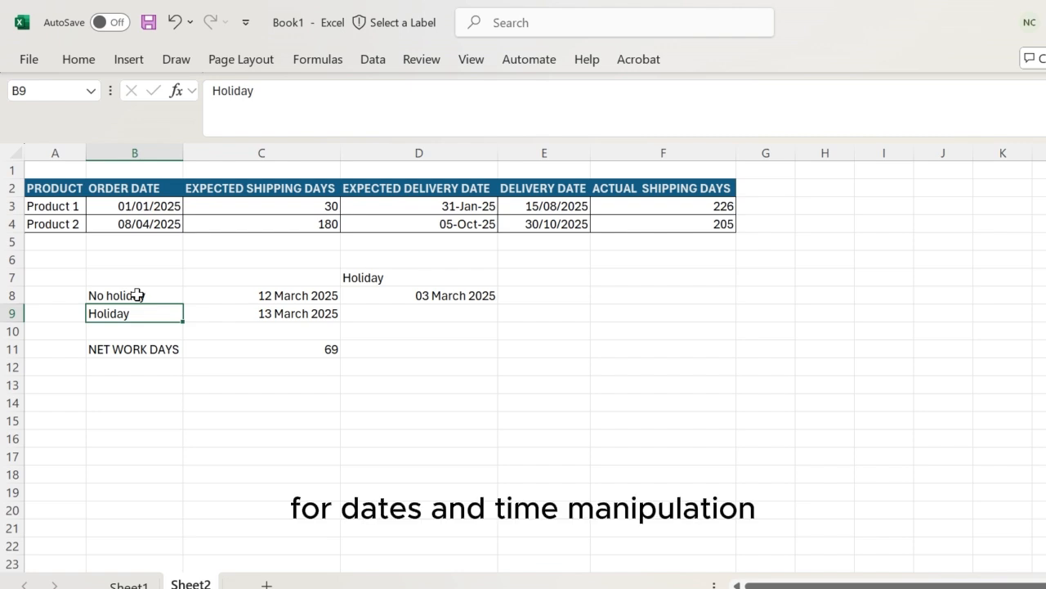